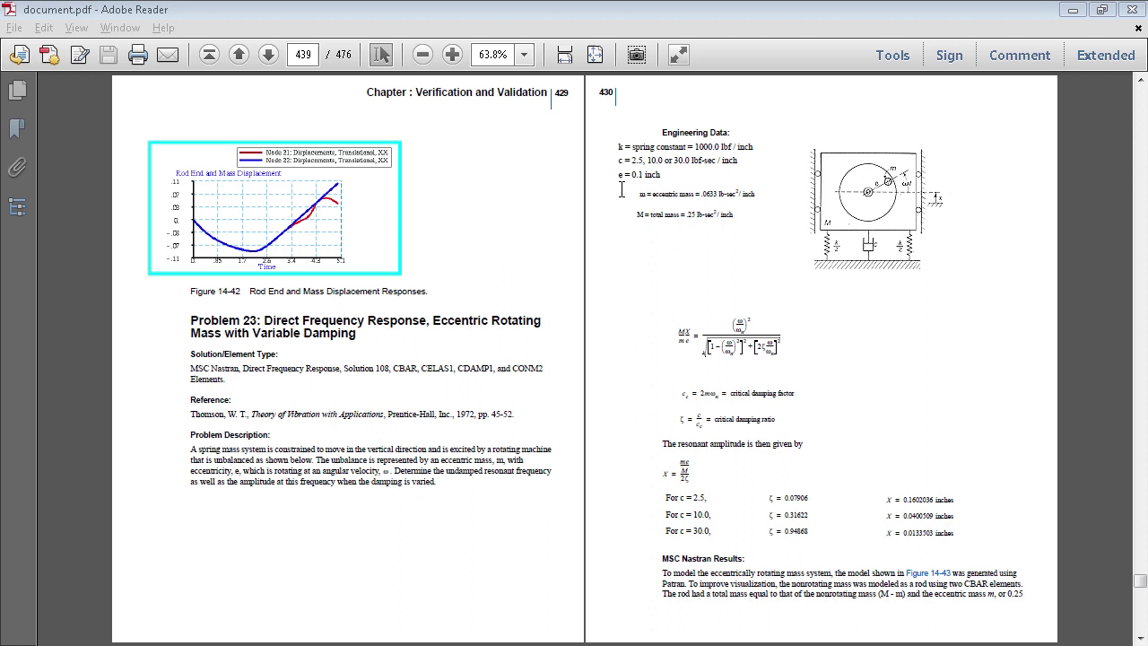
Review Problem 23 on pages 429–430, then set the manual aside and launch Patran Student Edition.
left_click_drag(571, 93, 552, 92)
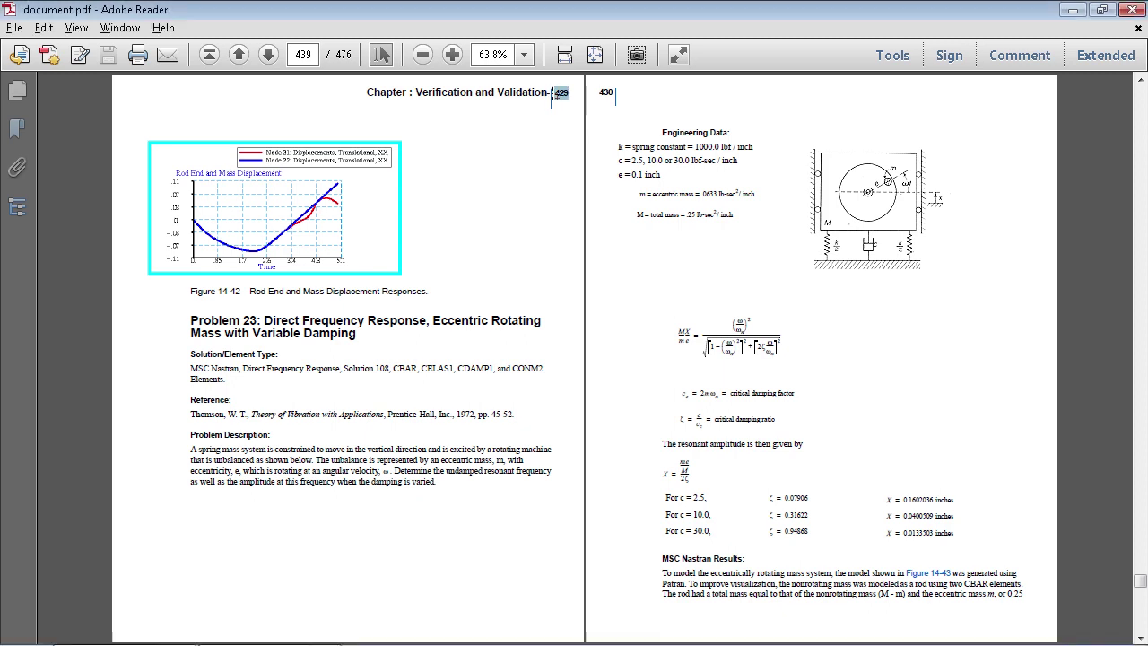
left_click(1072, 9)
double_click(42, 32)
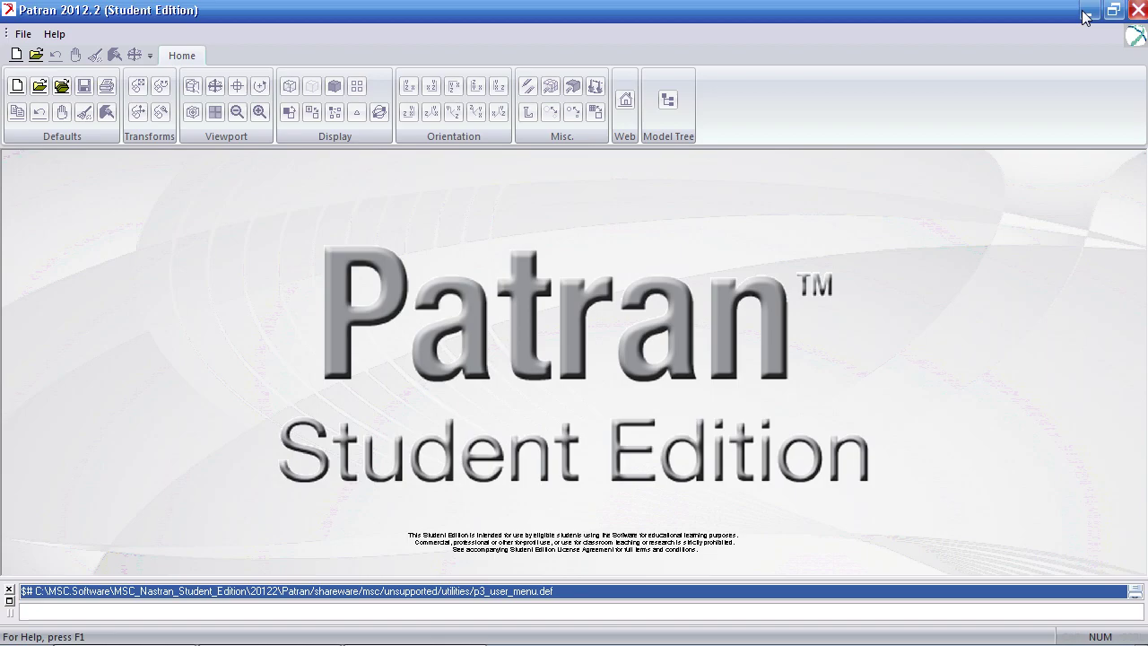
Check the loading.csv file on the desktop and bring Patran back.
left_click(1088, 10)
left_click(47, 334)
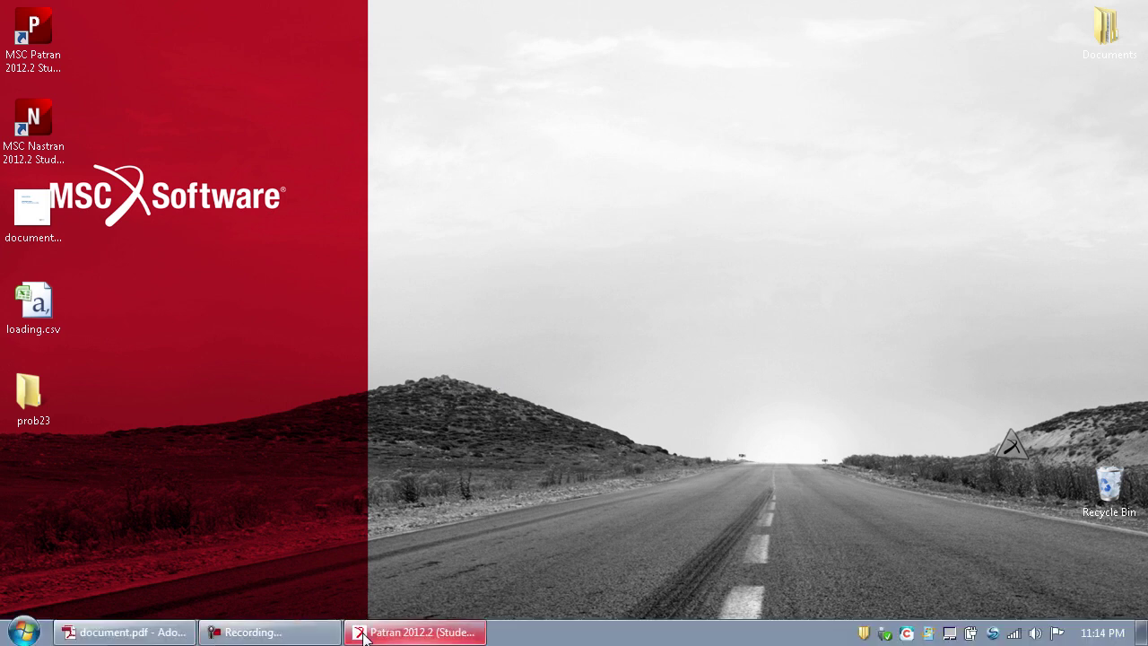
left_click(413, 632)
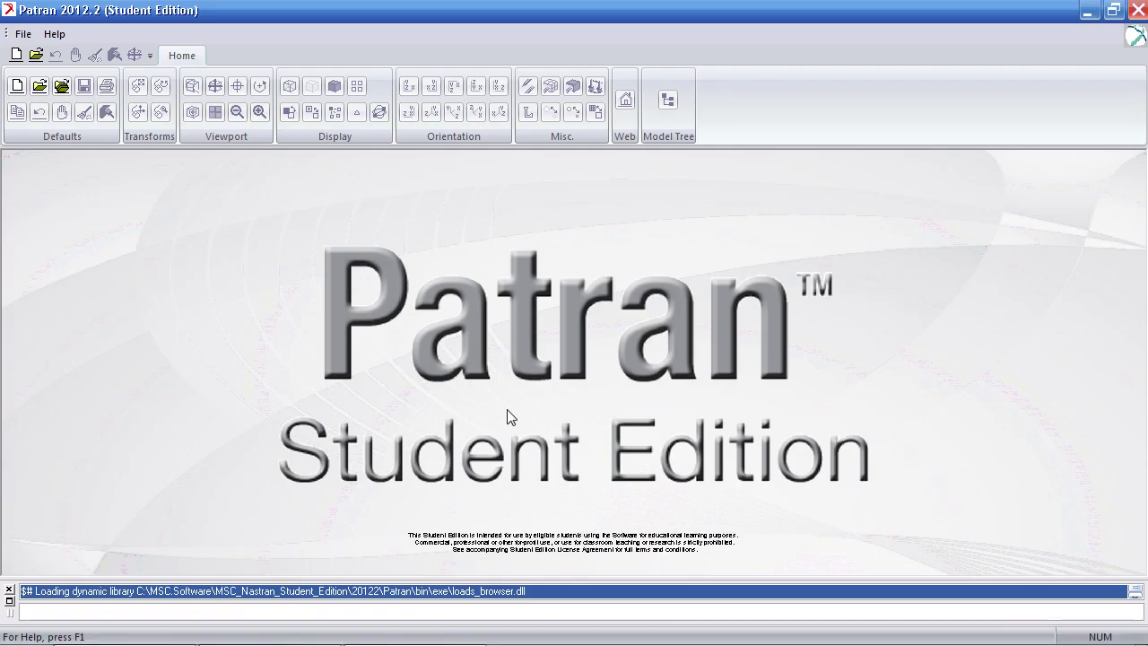
Create a new database named prob23 in the prob23 folder.
left_click(16, 85)
left_click(622, 298)
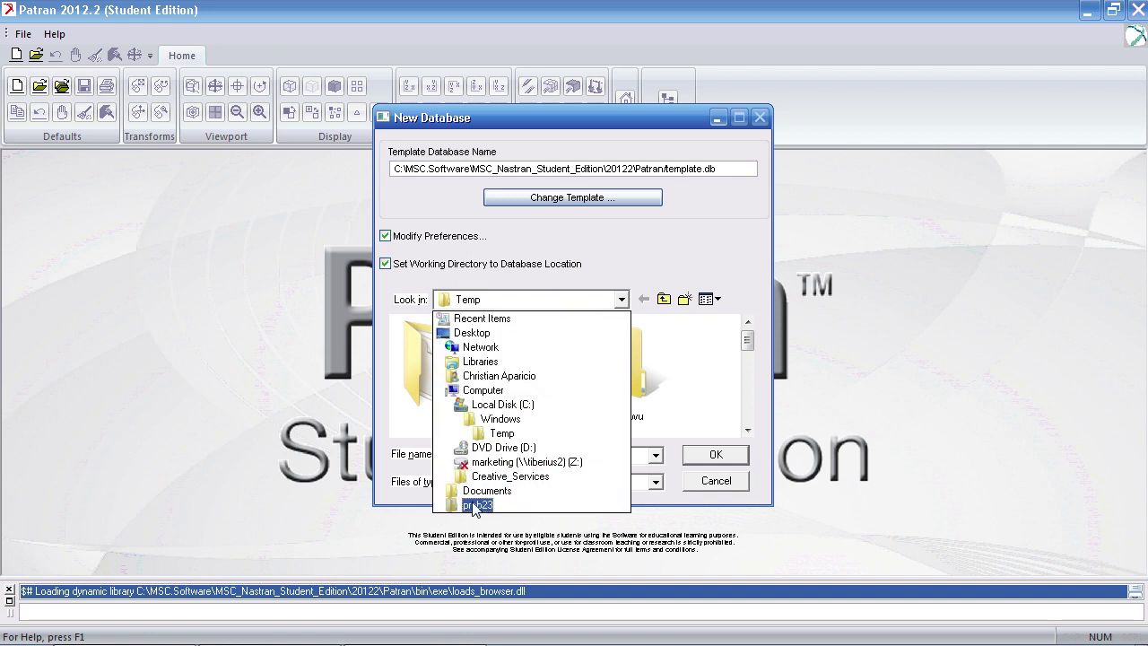
left_click(476, 506)
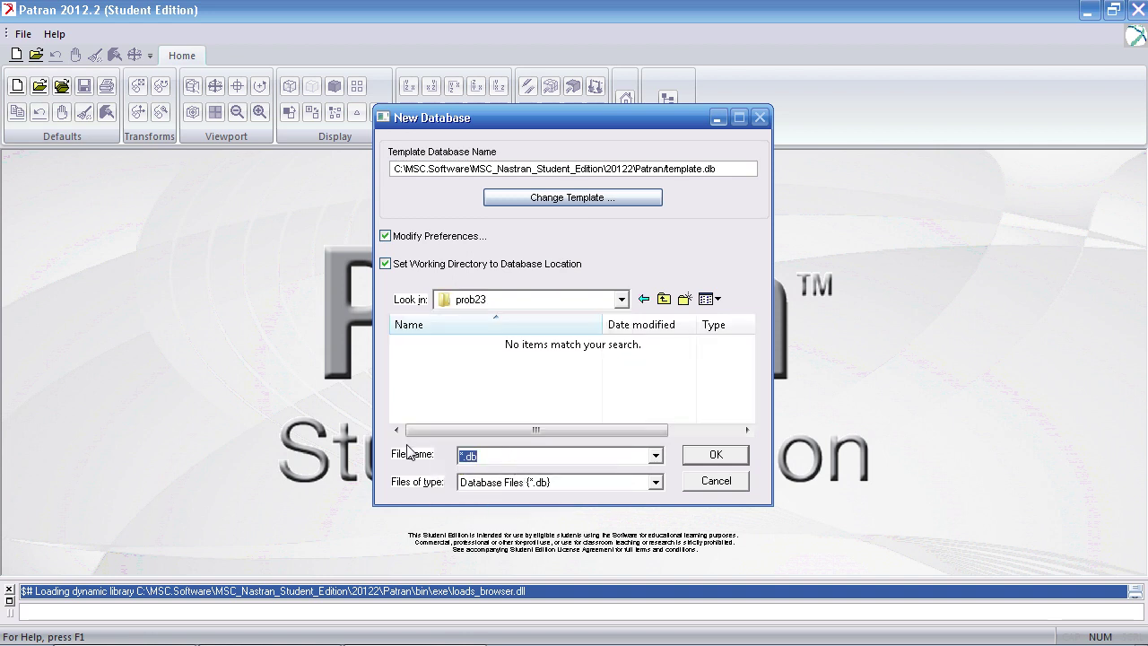
type("prob2")
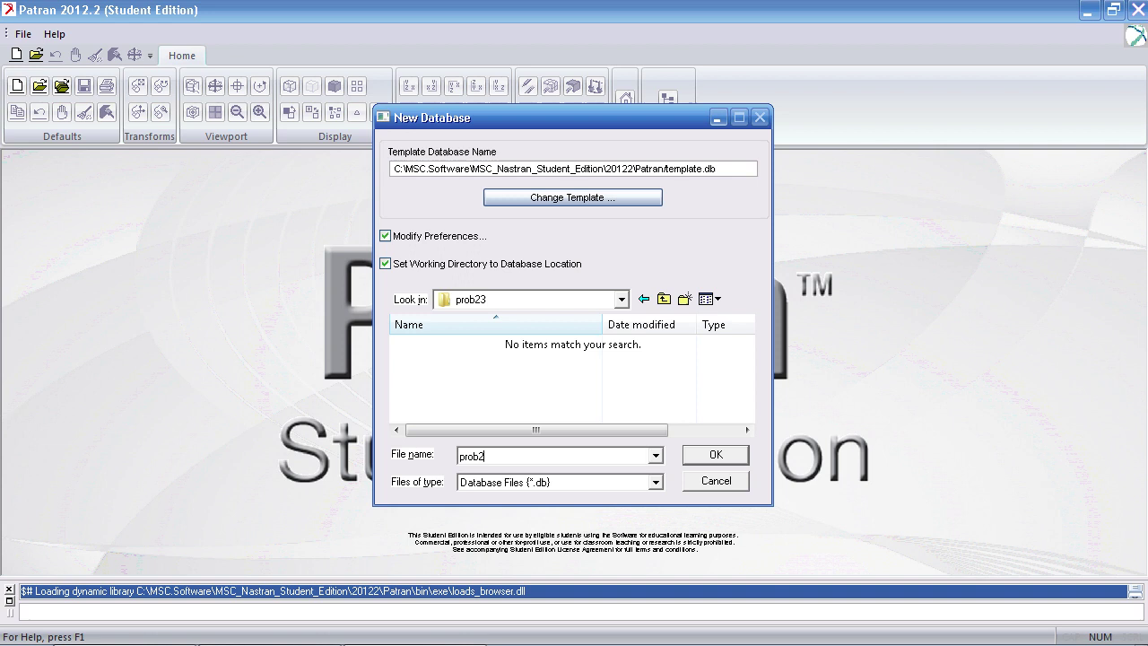
type("3")
key("Return")
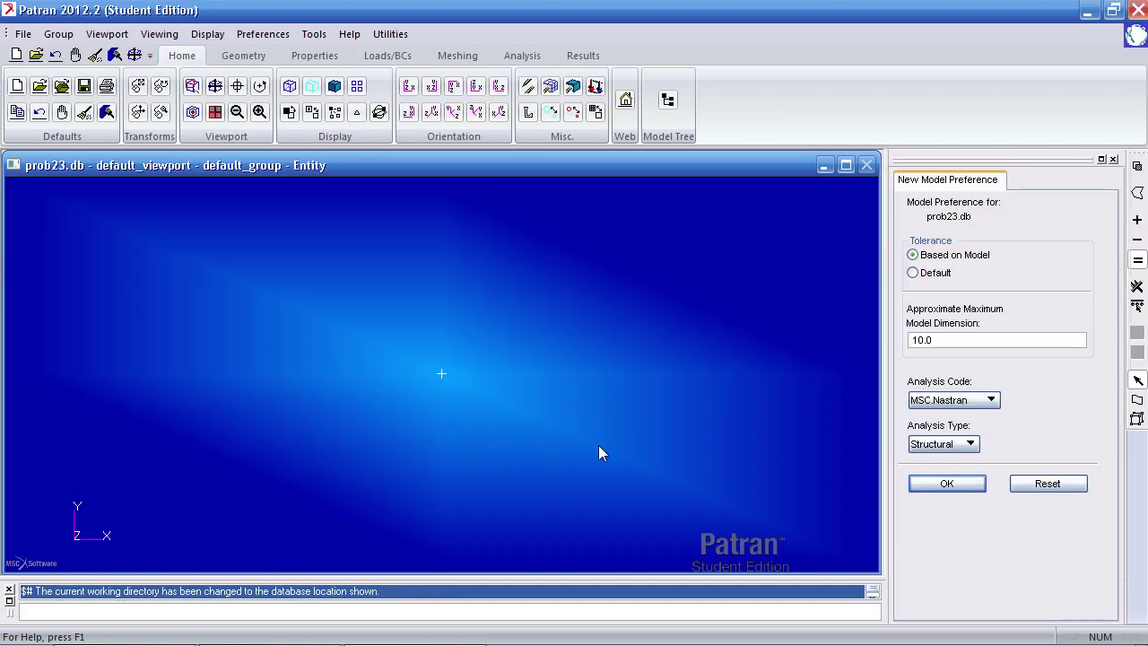
Accept the MSC.Nastran structural preferences and create nodes at [-1 1 0], [0 0 0], [0 1 0], [1 1 0].
left_click(960, 489)
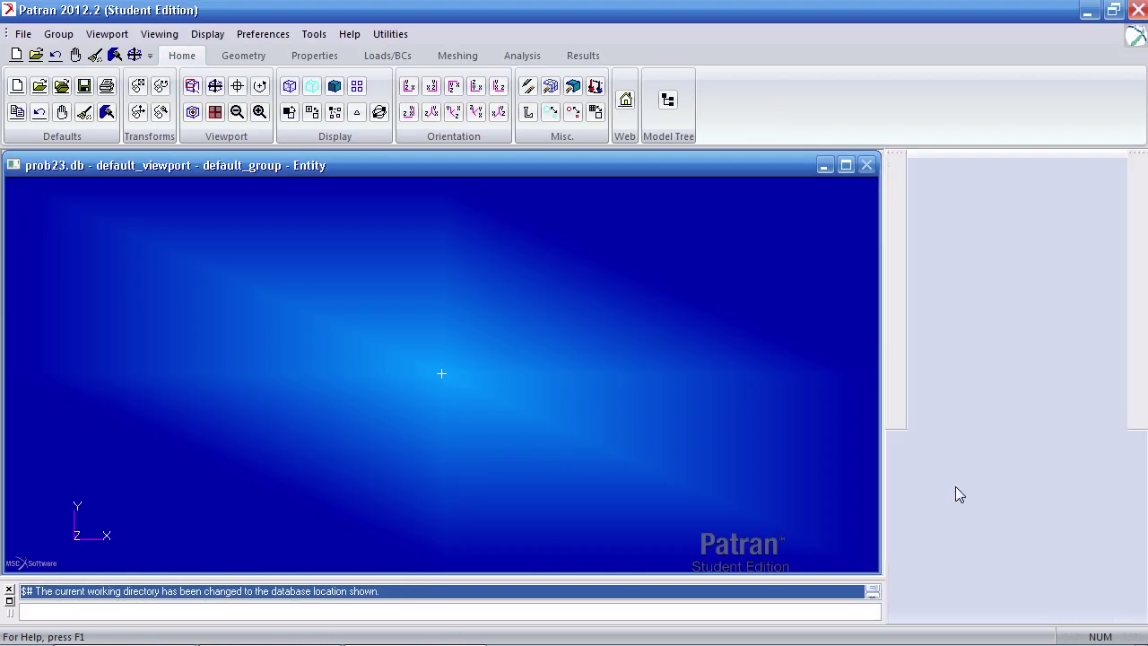
left_click(472, 65)
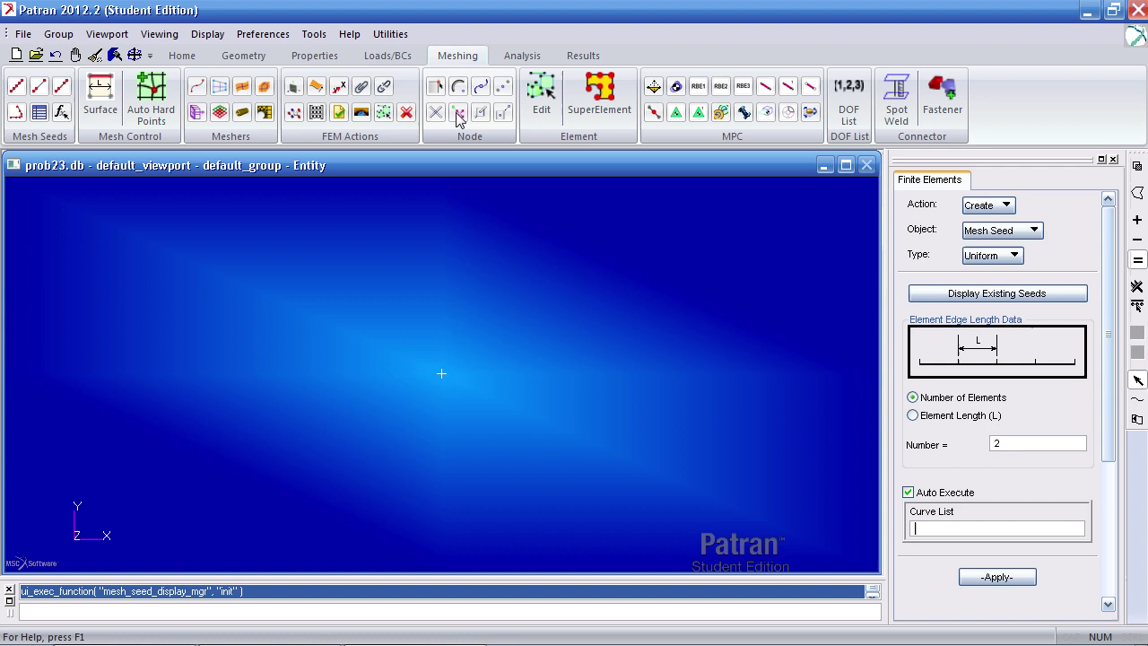
left_click(438, 89)
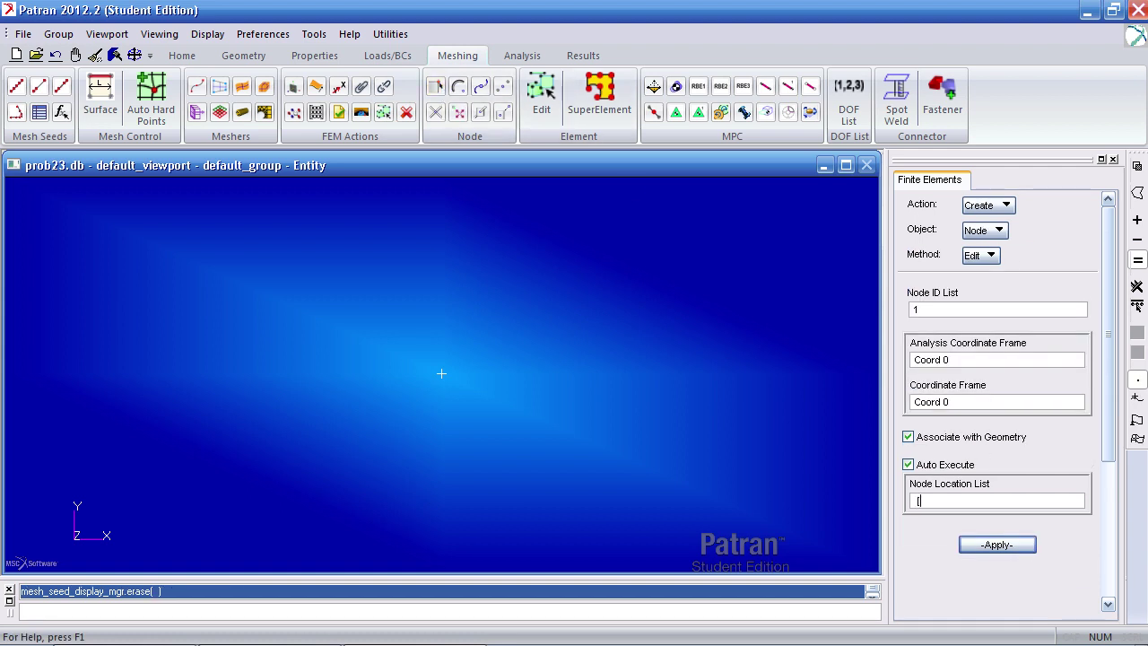
type("[-1 1 0][0 0 0][0 1 0][1 1 0")
key("Return")
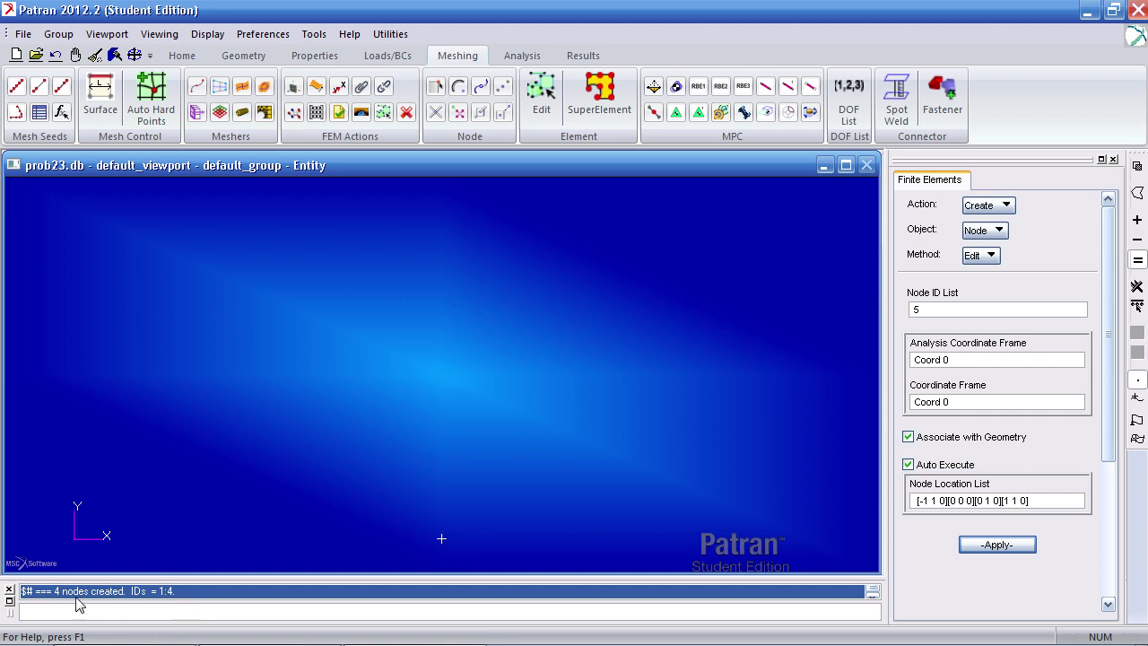
Reset the node display size to 0 and turn on node ID labels.
left_click(182, 55)
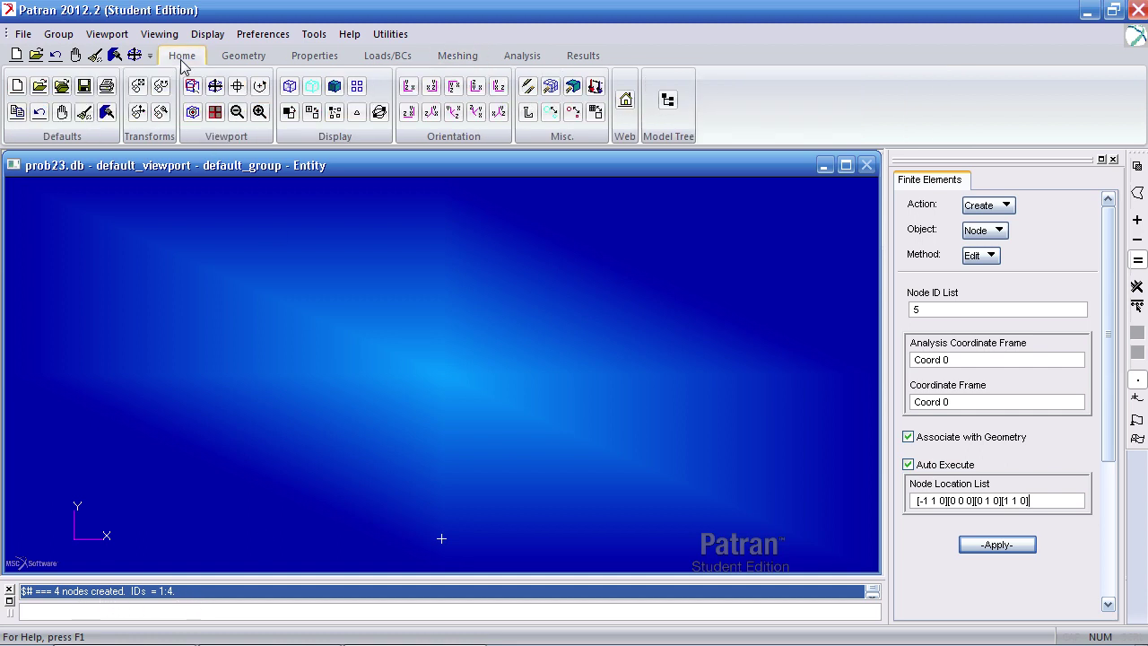
left_click(579, 115)
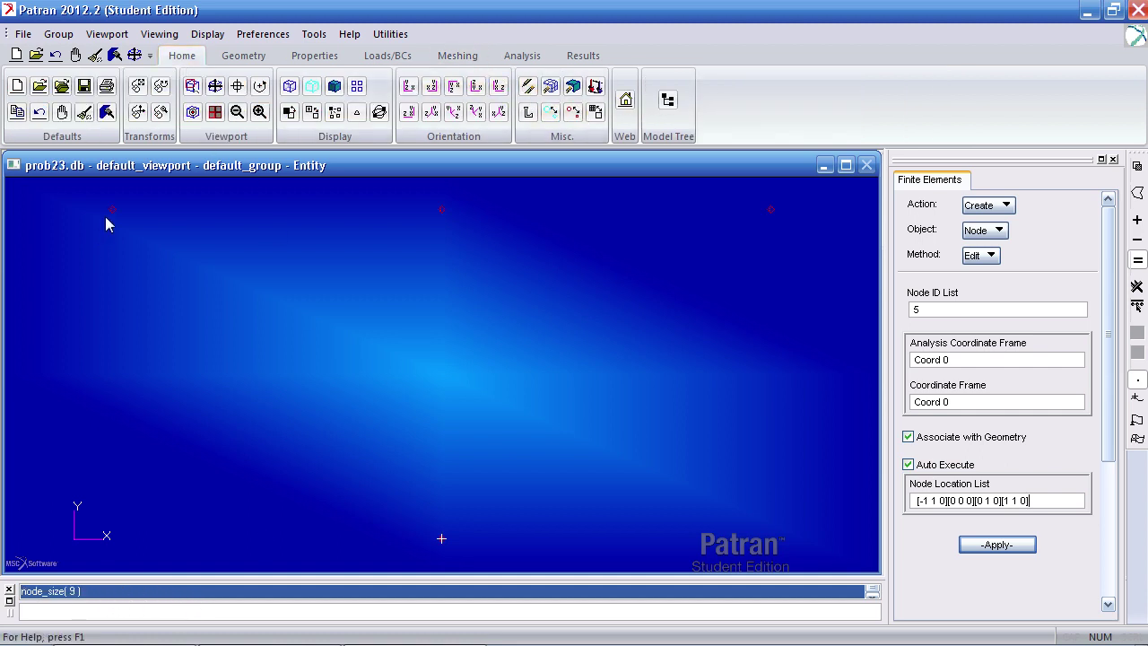
left_click(574, 113)
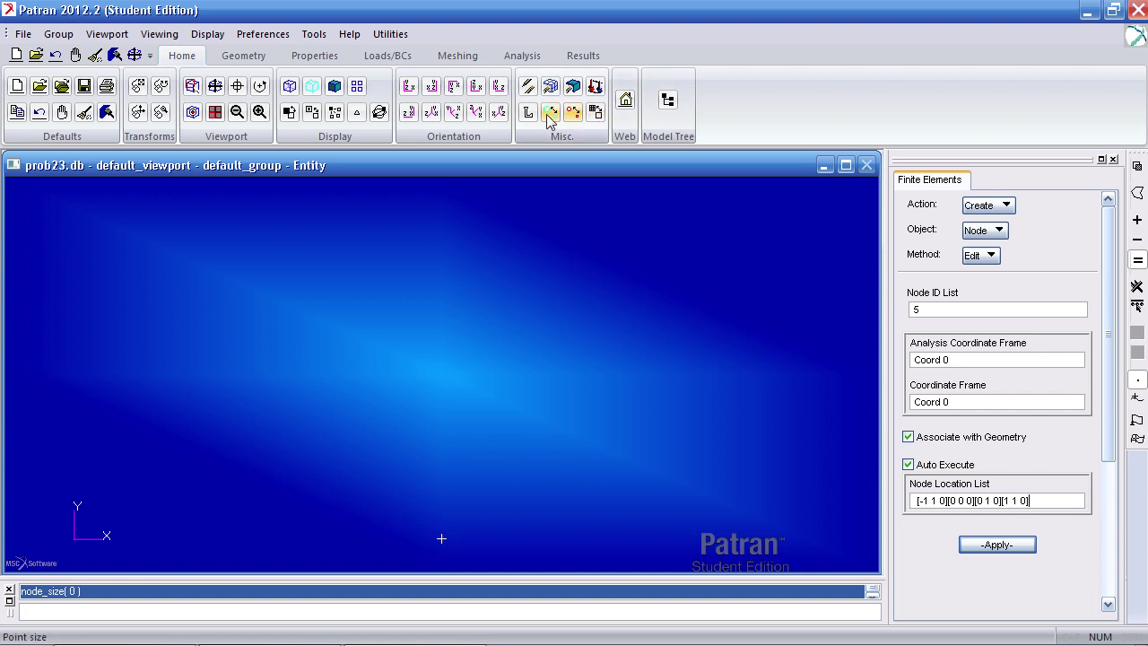
left_click(528, 114)
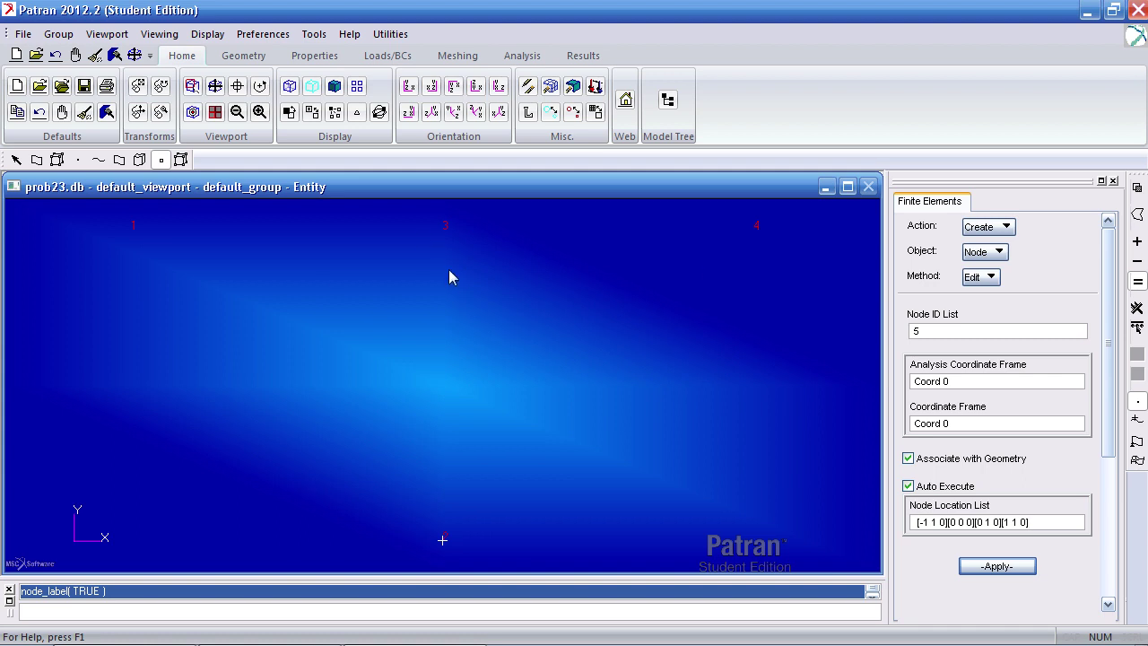
left_click(473, 61)
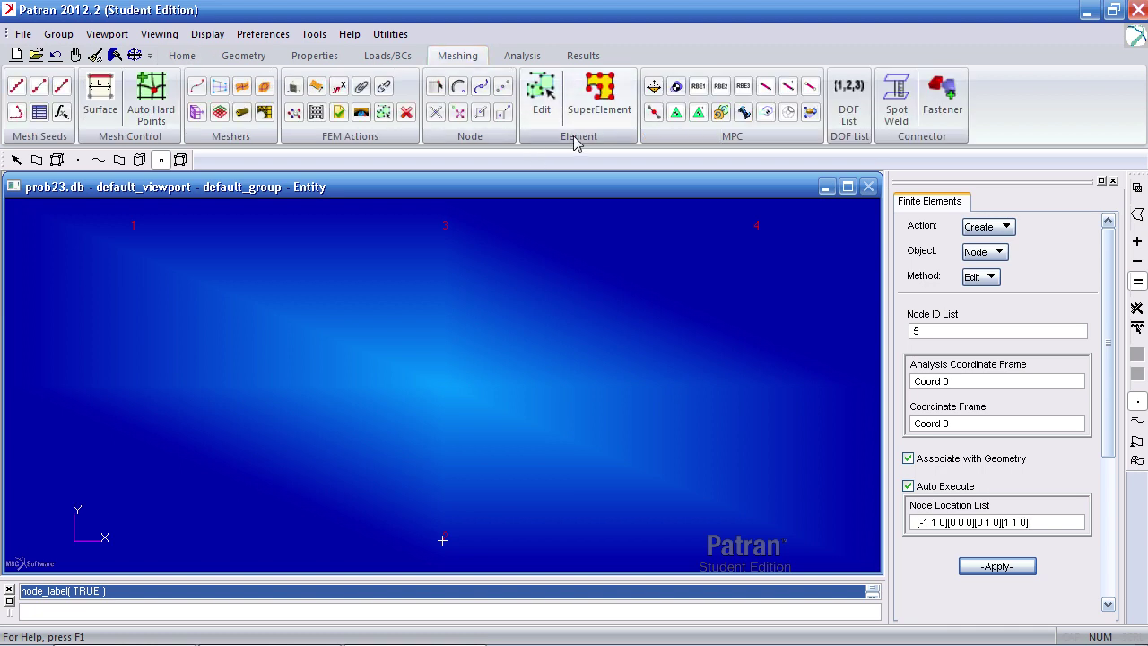
Set up element creation with the Bar element shape.
left_click(542, 97)
left_click(1011, 350)
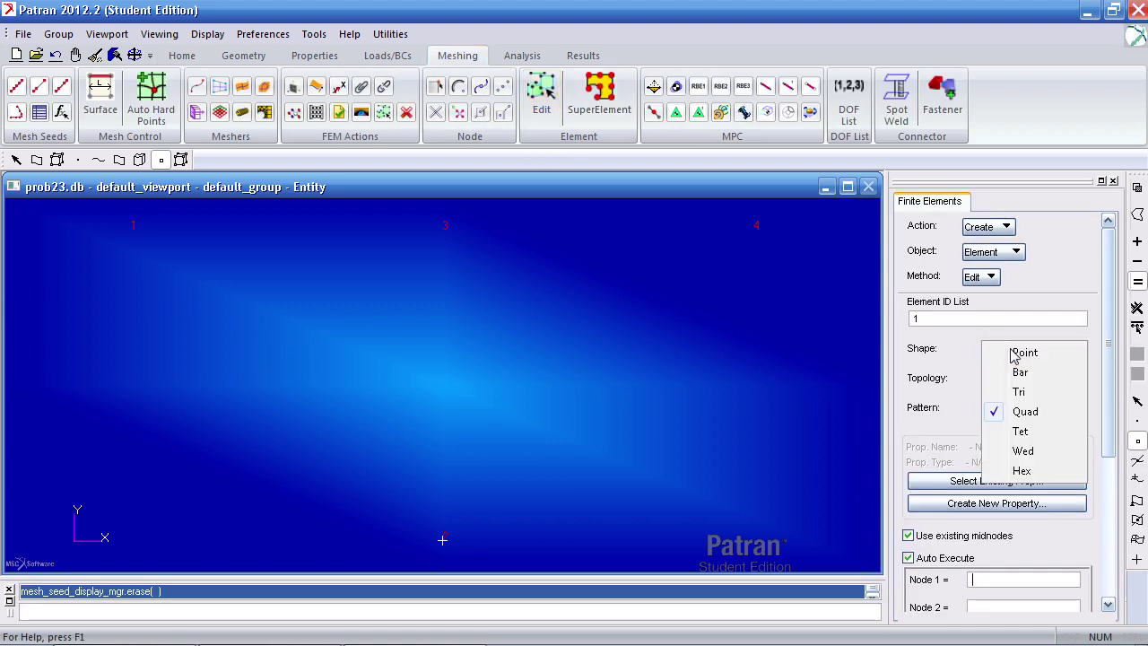
left_click(1020, 372)
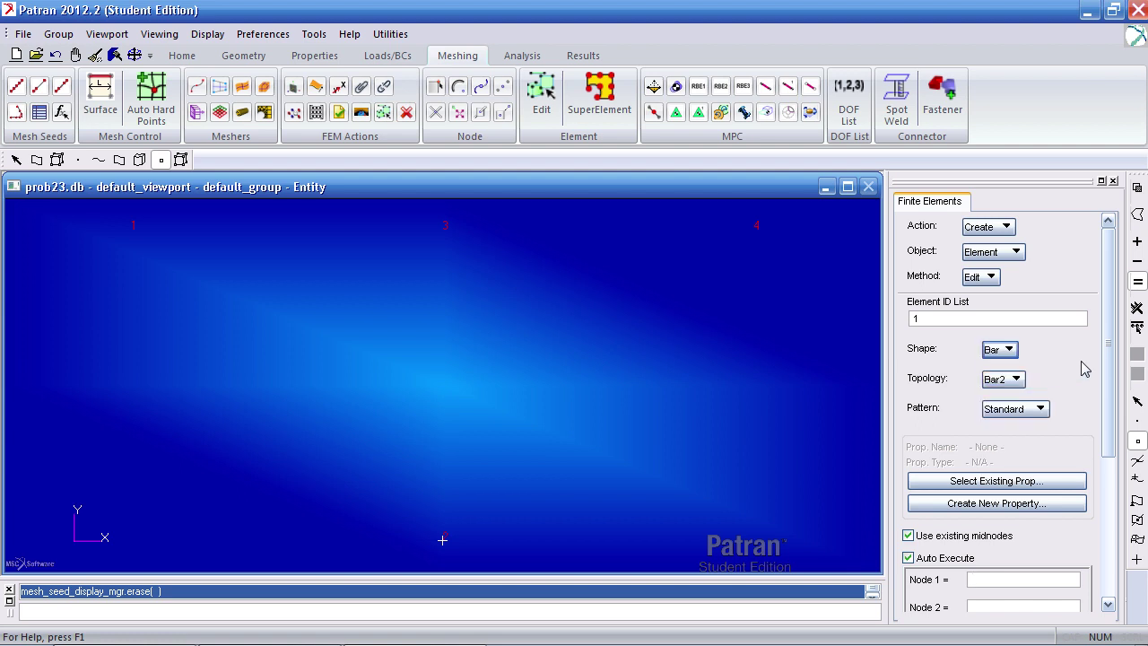
left_click_drag(1108, 364, 1107, 444)
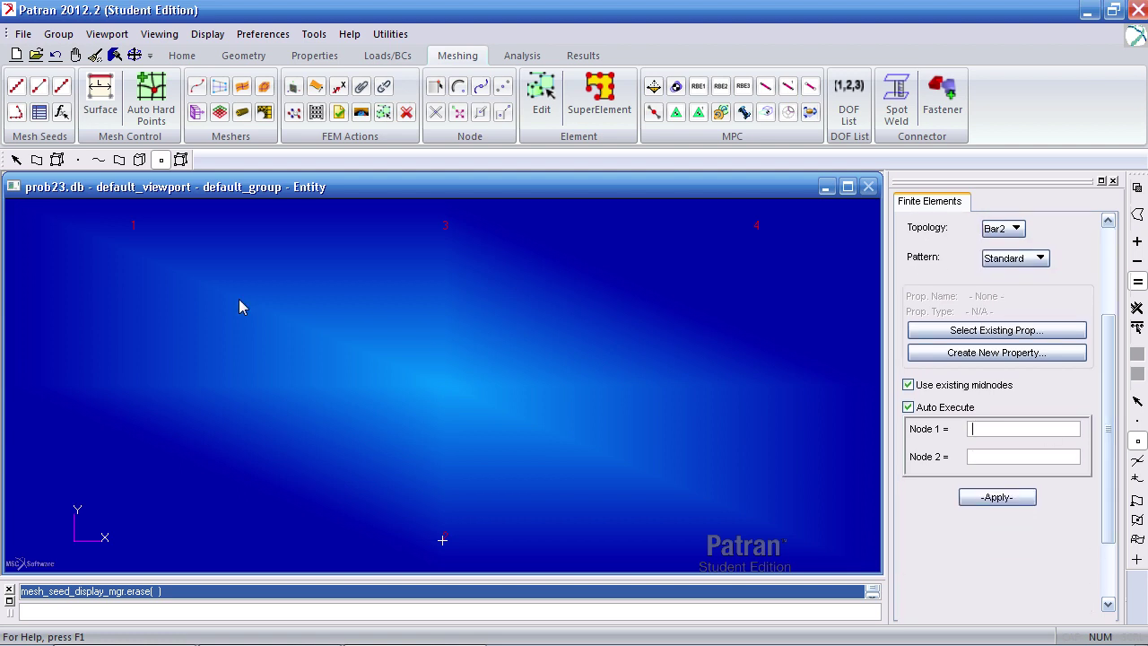
Create bars between node pairs 1-2, 1-3, 3-4, 2-4 and 2-3, and show element labels.
left_click(130, 230)
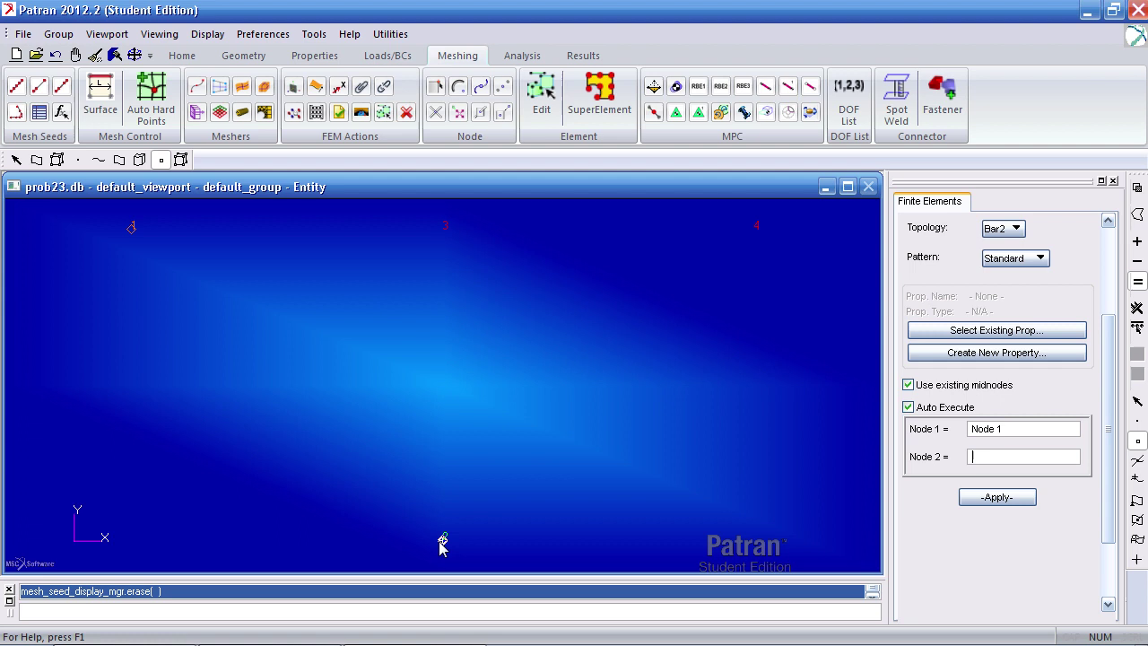
left_click(442, 541)
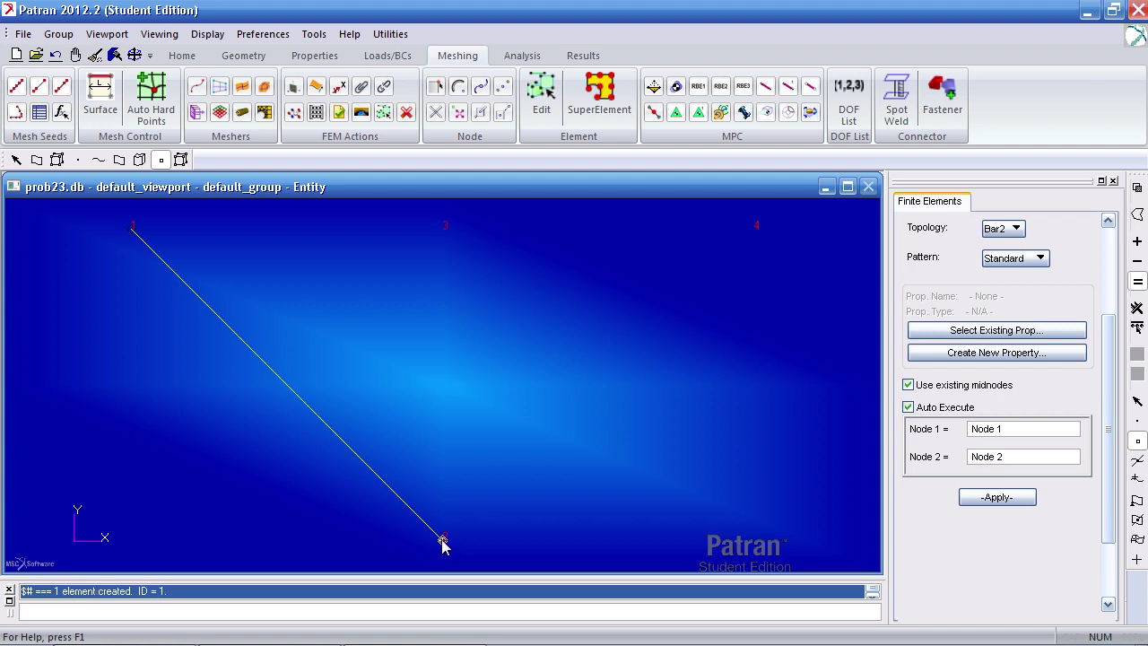
left_click(132, 228)
left_click(442, 229)
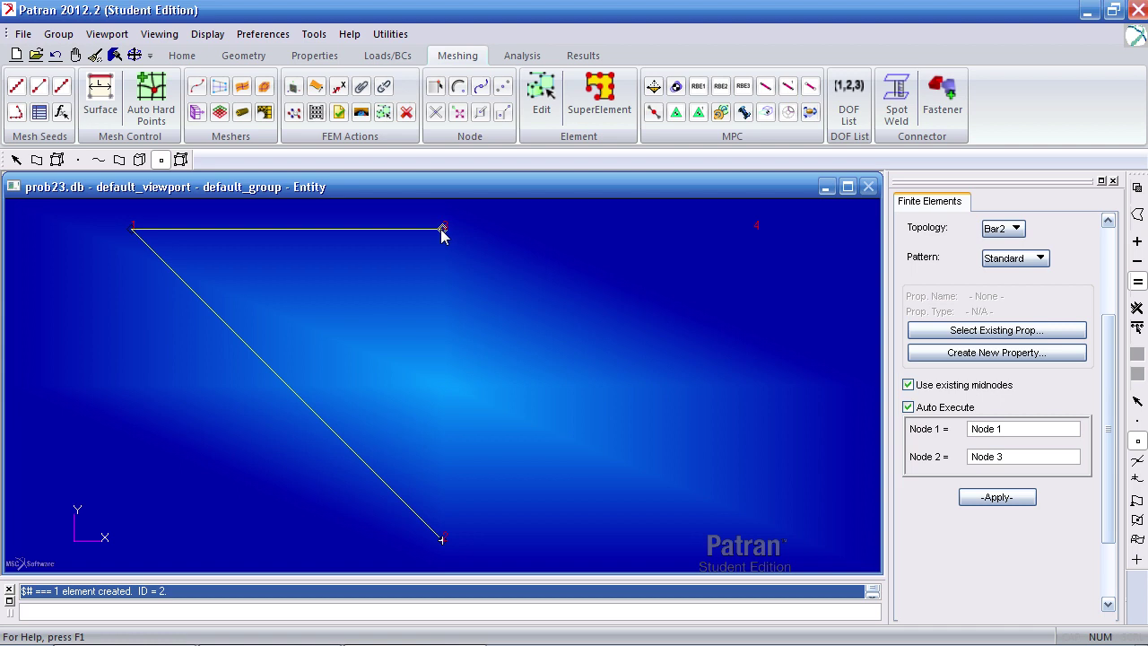
left_click(442, 230)
left_click(755, 228)
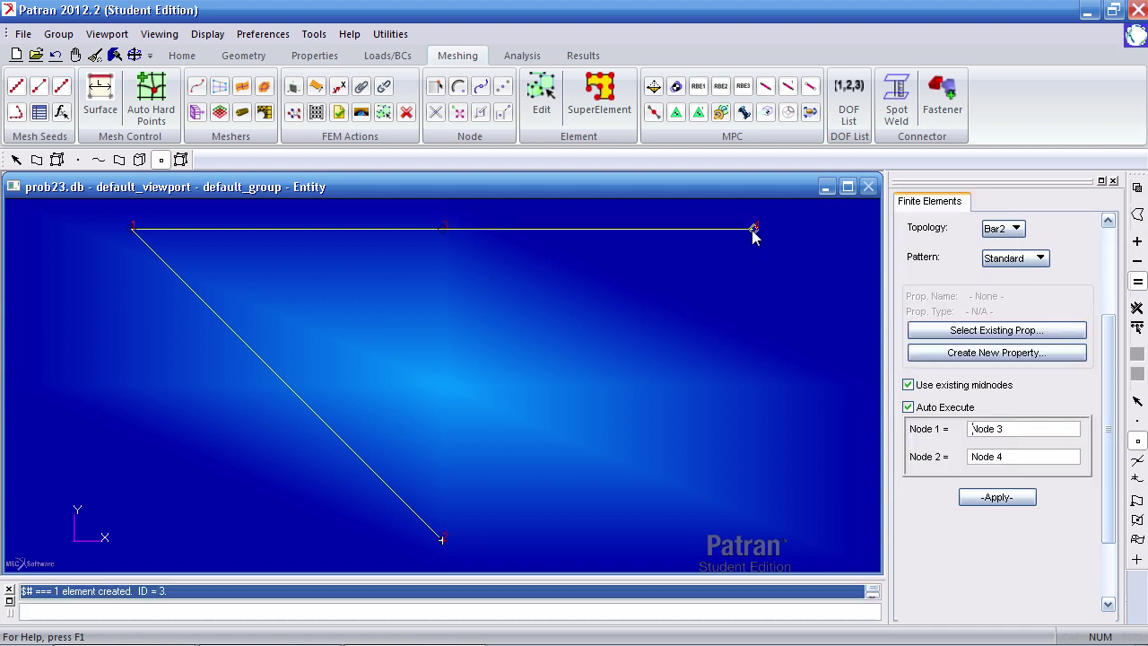
left_click(443, 538)
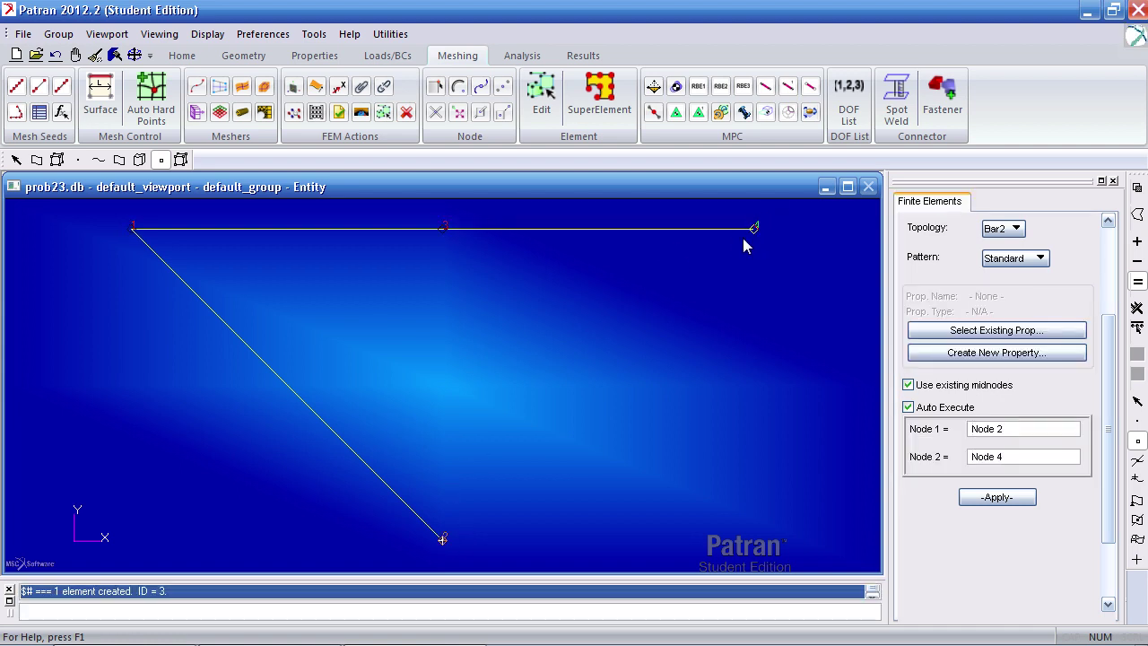
left_click(756, 229)
left_click(443, 539)
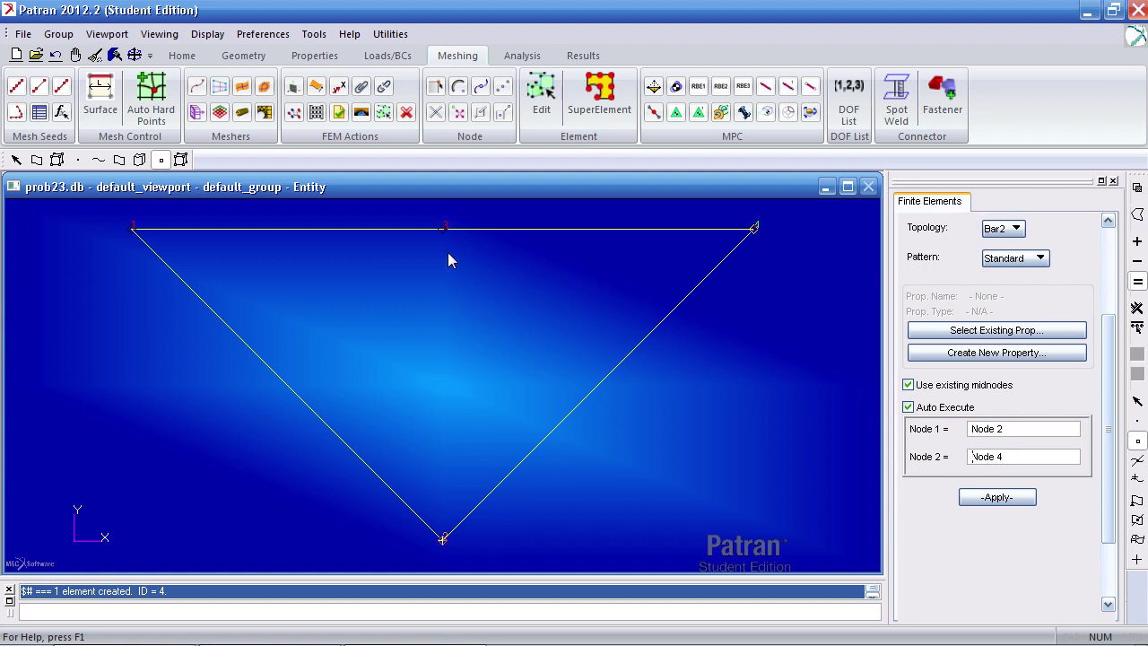
left_click(443, 229)
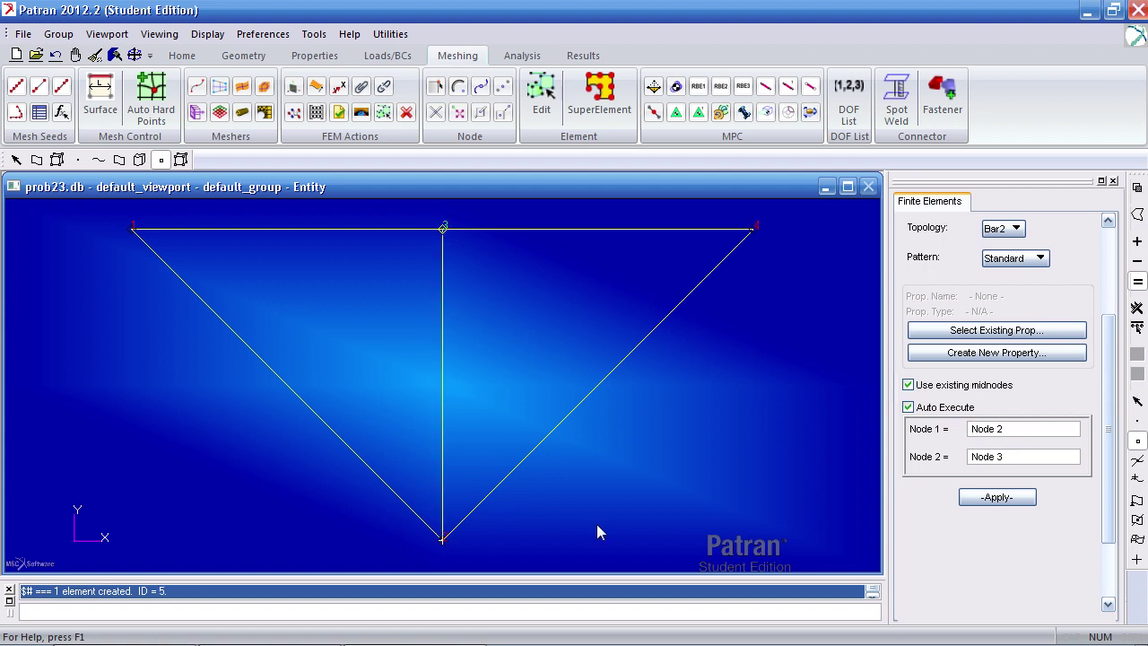
left_click(181, 160)
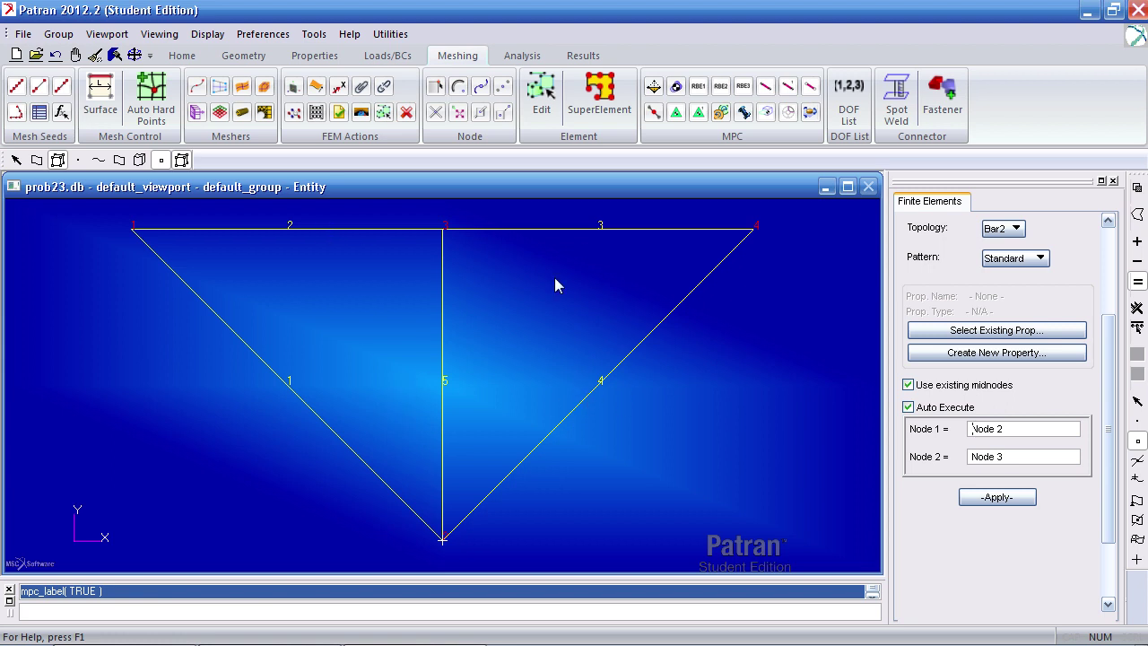
Start a new beam library section named cross_section.
left_click(314, 55)
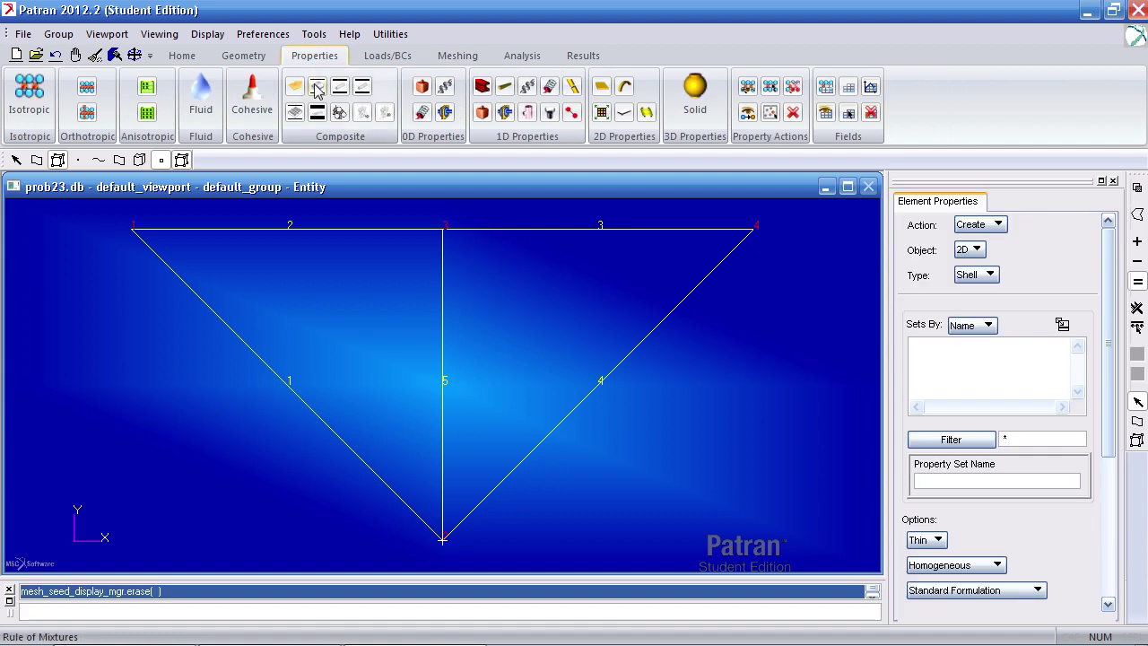
left_click(314, 34)
left_click(363, 158)
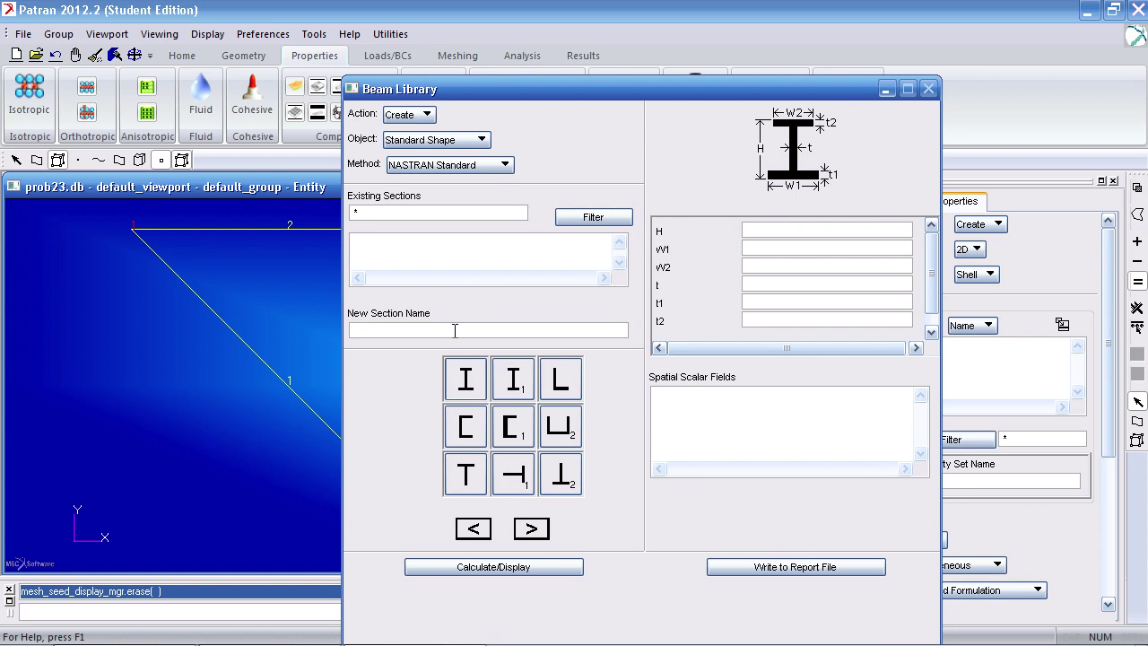
left_click(455, 331)
type("cross_section")
Make cross_section a solid rectangle with width 1 and height 1 and create it.
left_click(531, 529)
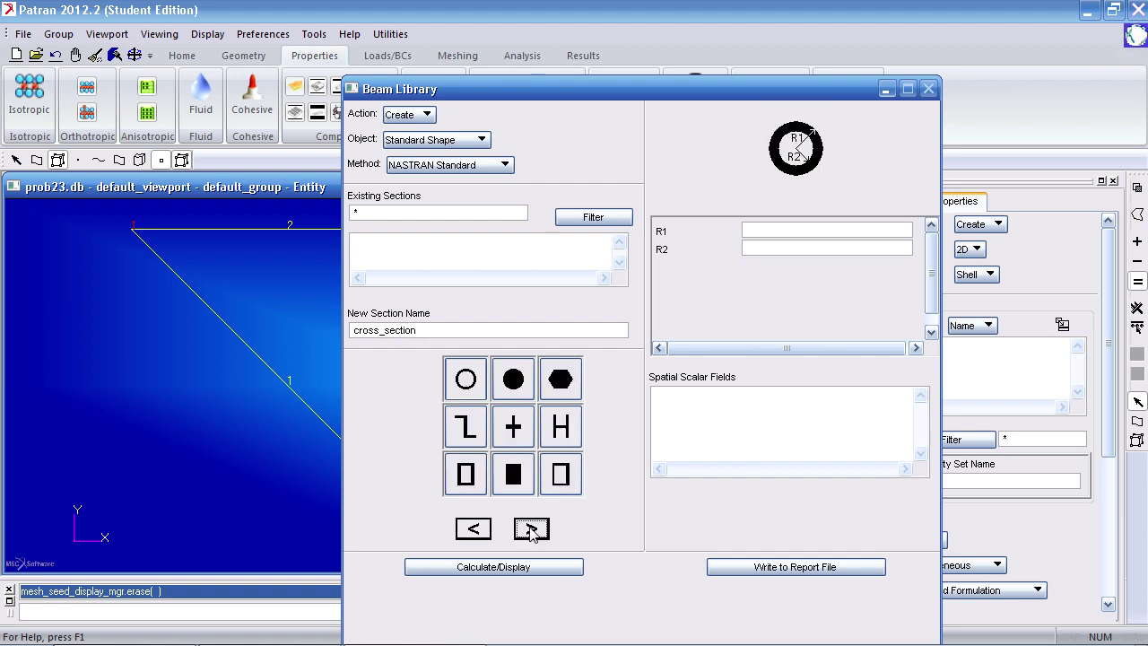
left_click(518, 479)
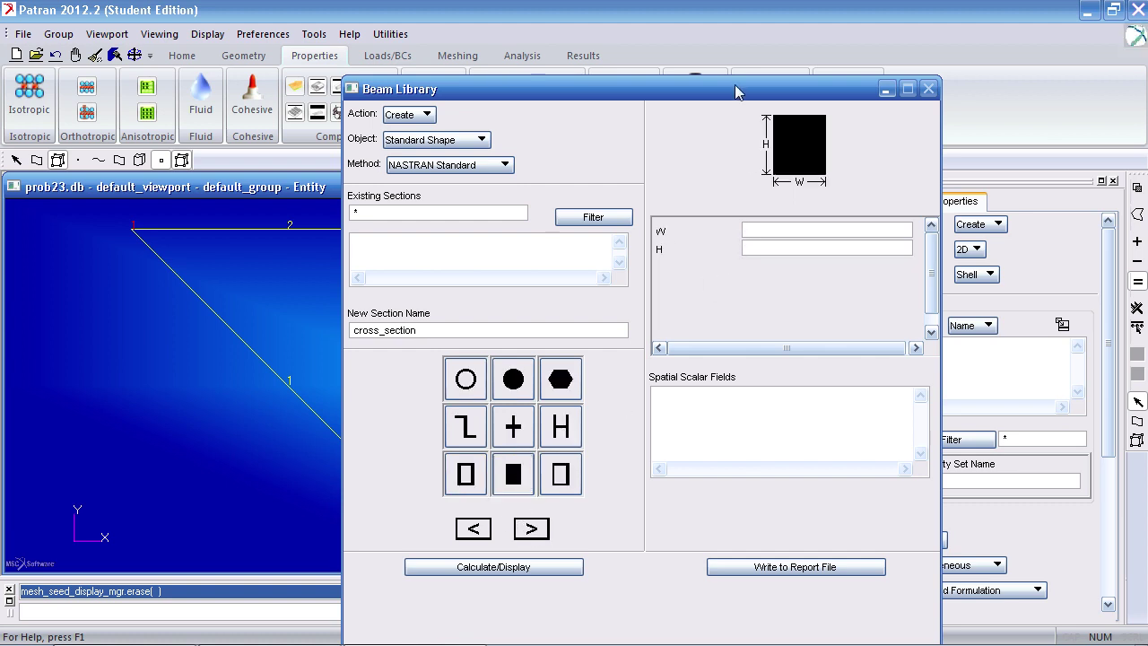
left_click_drag(743, 90, 701, 25)
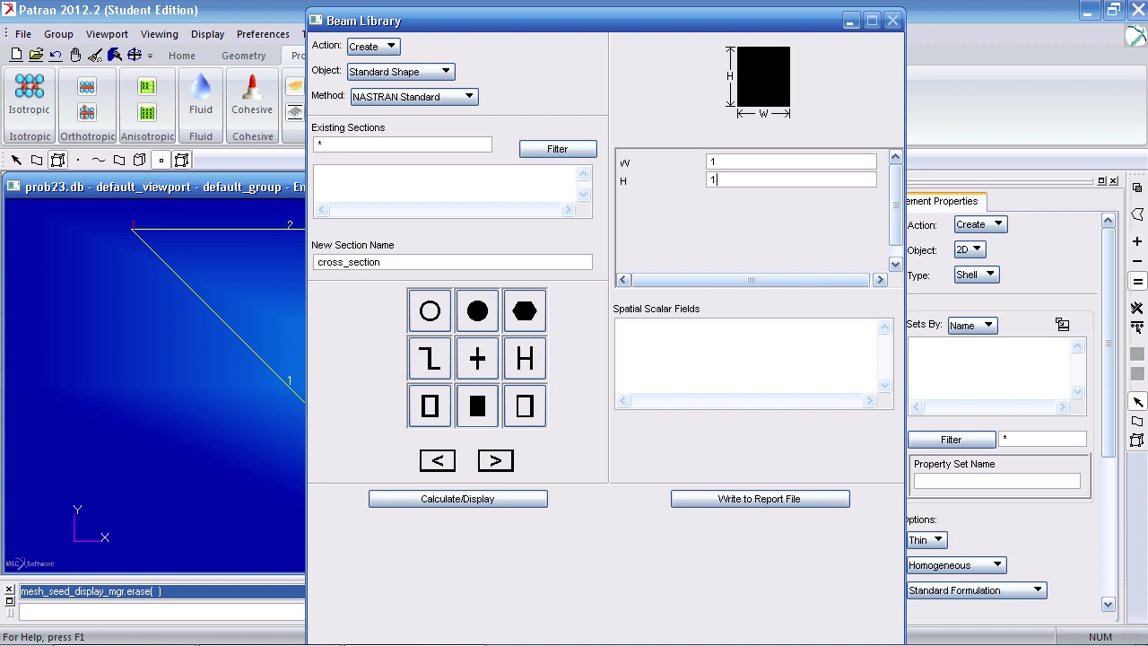
left_click(687, 333)
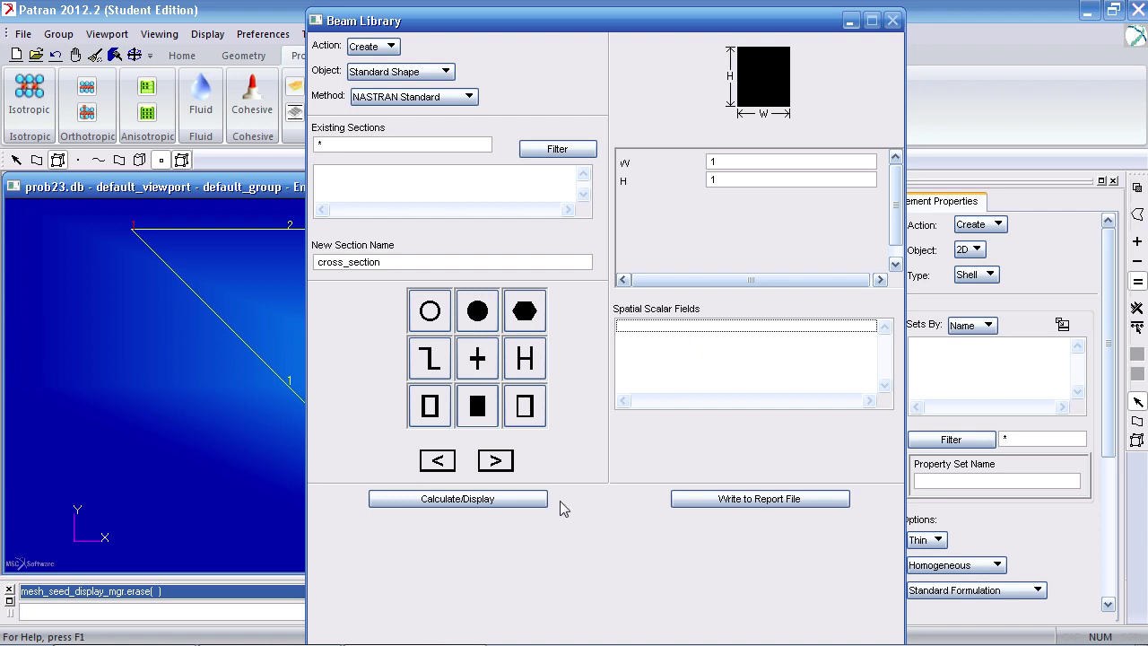
key("Tab")
key("Tab")
key("Tab")
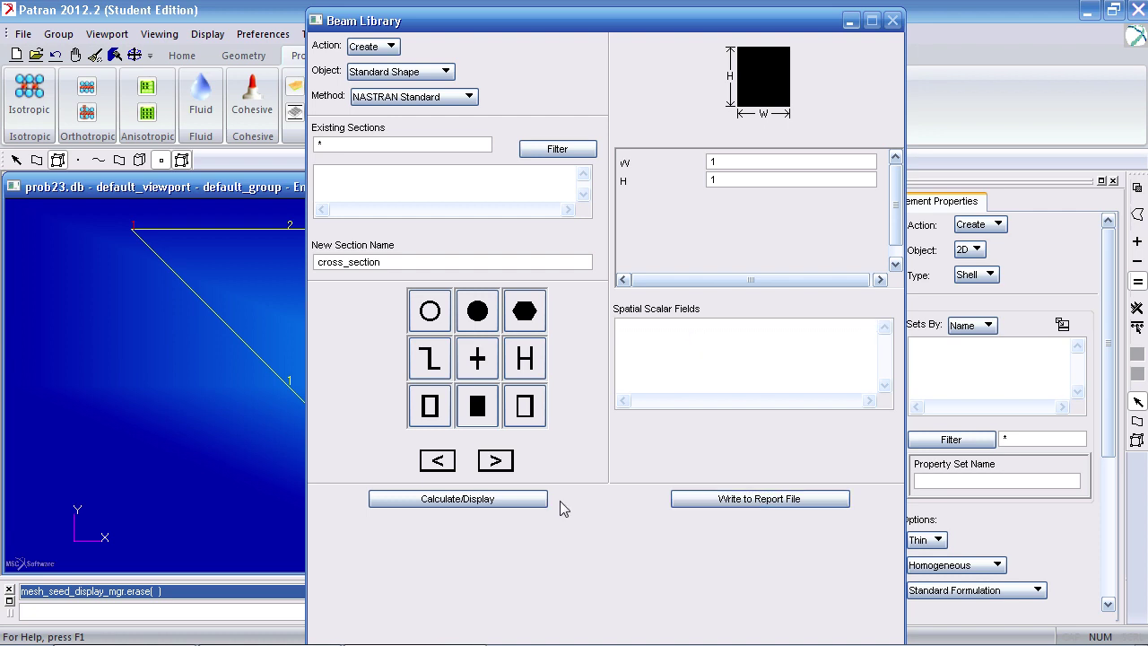
key("Return")
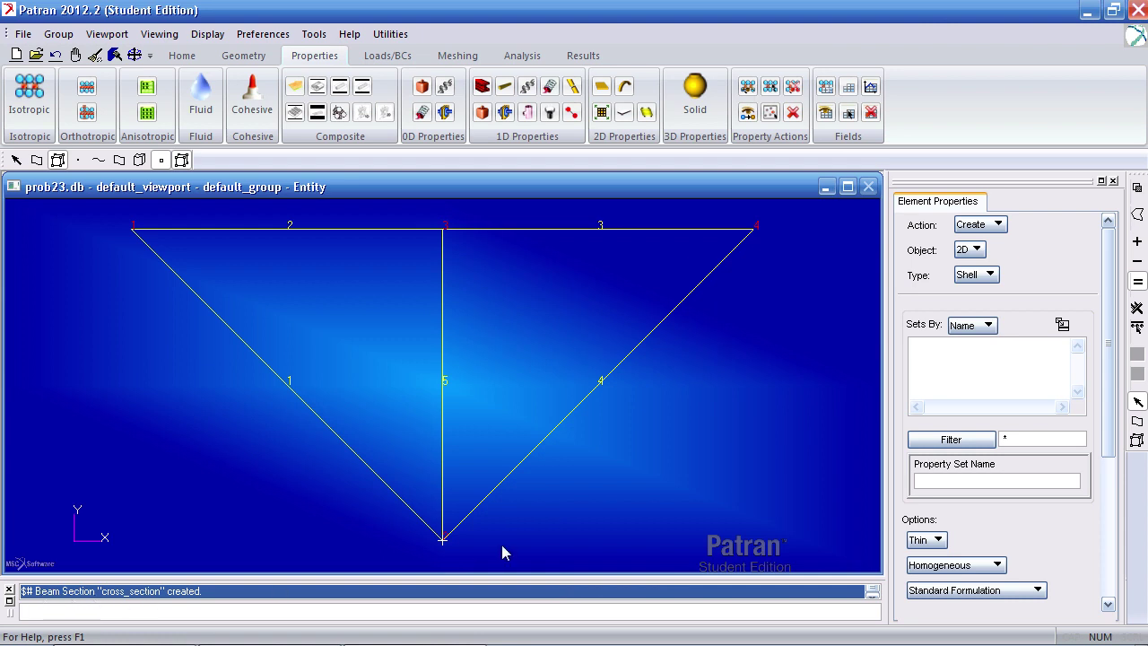
Create isotropic material 'mat' with elastic modulus 3e9 and Poisson ratio 0.3.
left_click(32, 119)
scroll(987, 354, "down", 5)
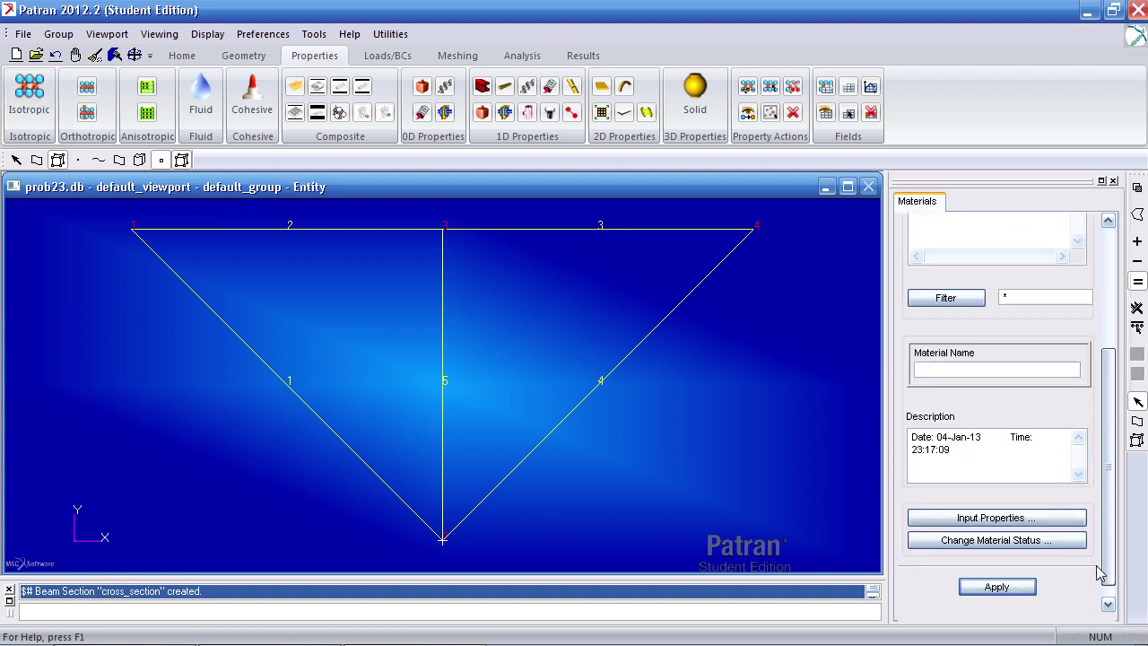
left_click(987, 353)
type("mat")
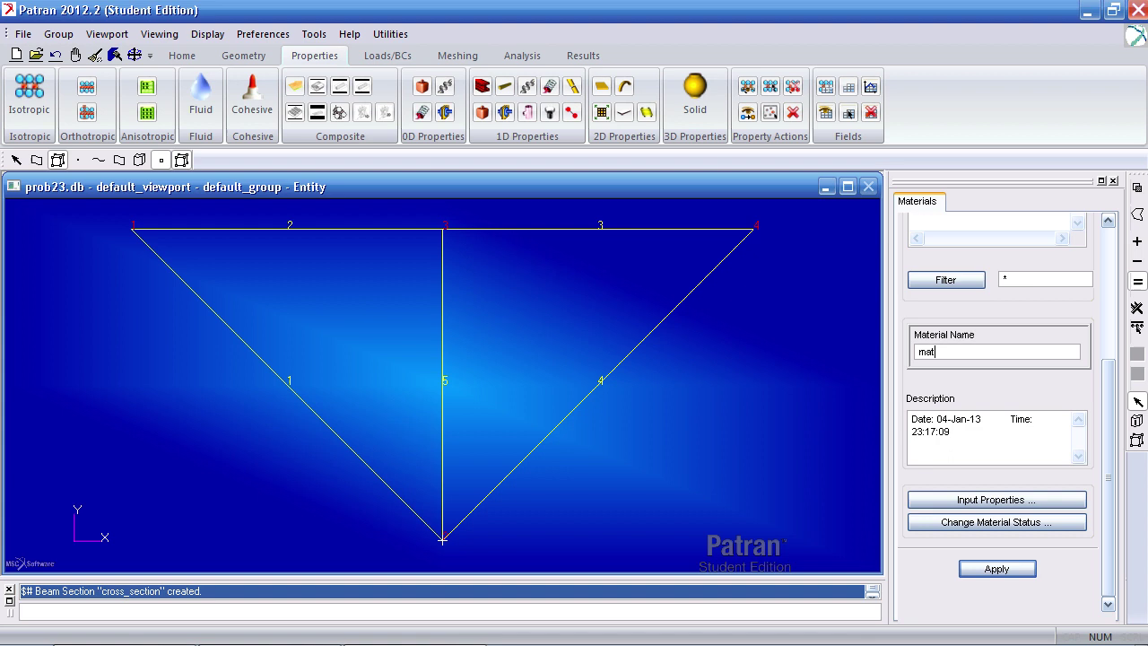
left_click(989, 498)
left_click(777, 173)
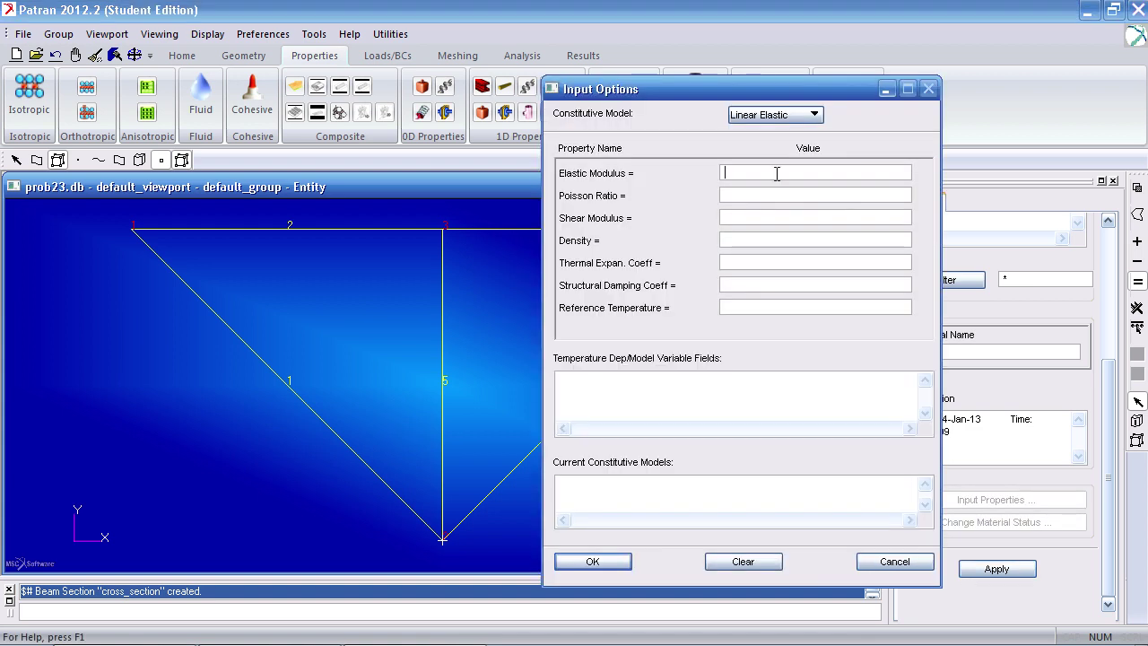
type("3e9")
key("Tab")
type(".3")
left_click(588, 561)
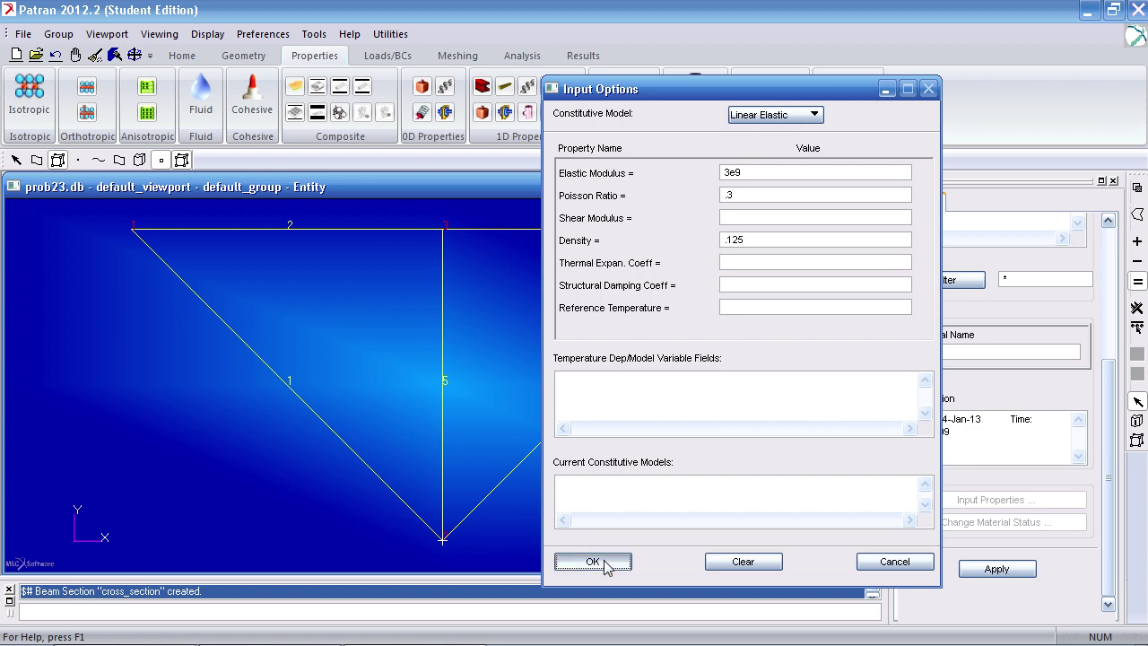
left_click(996, 571)
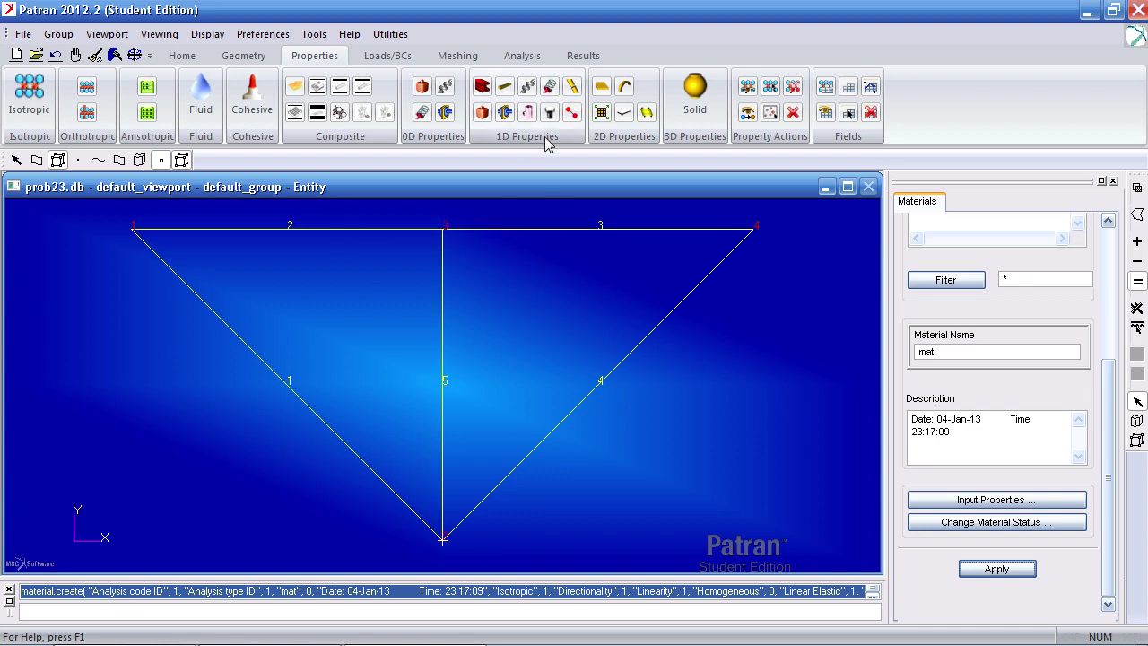
Give beam_member section cross_section, material mat and bar orientation <0 1 0>.
left_click(487, 92)
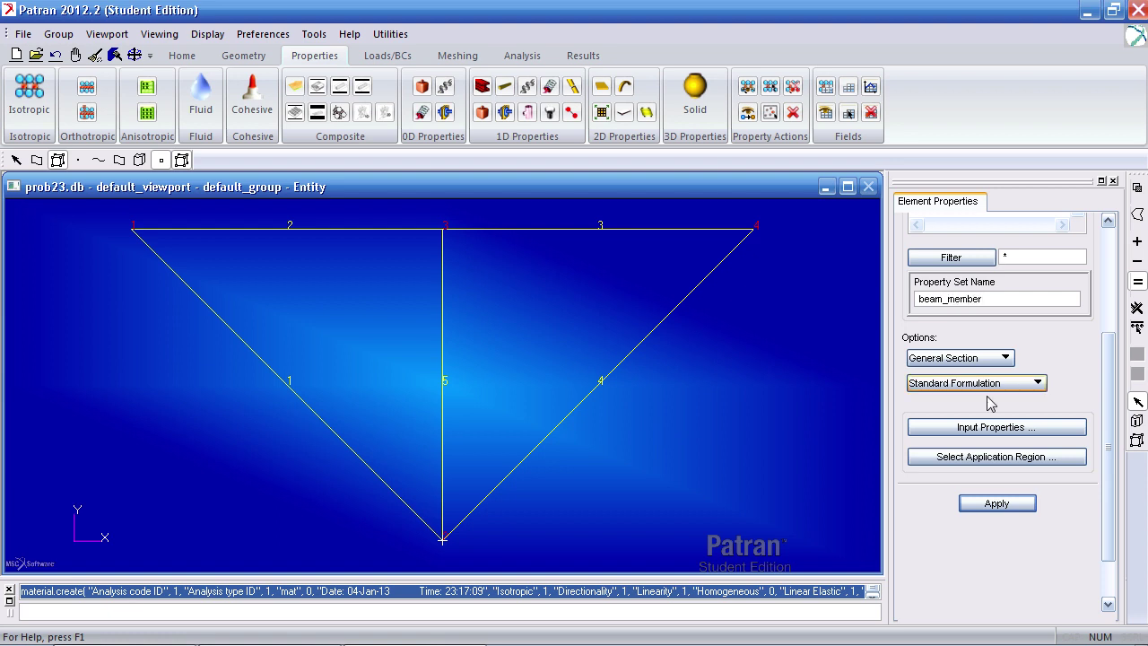
left_click(990, 428)
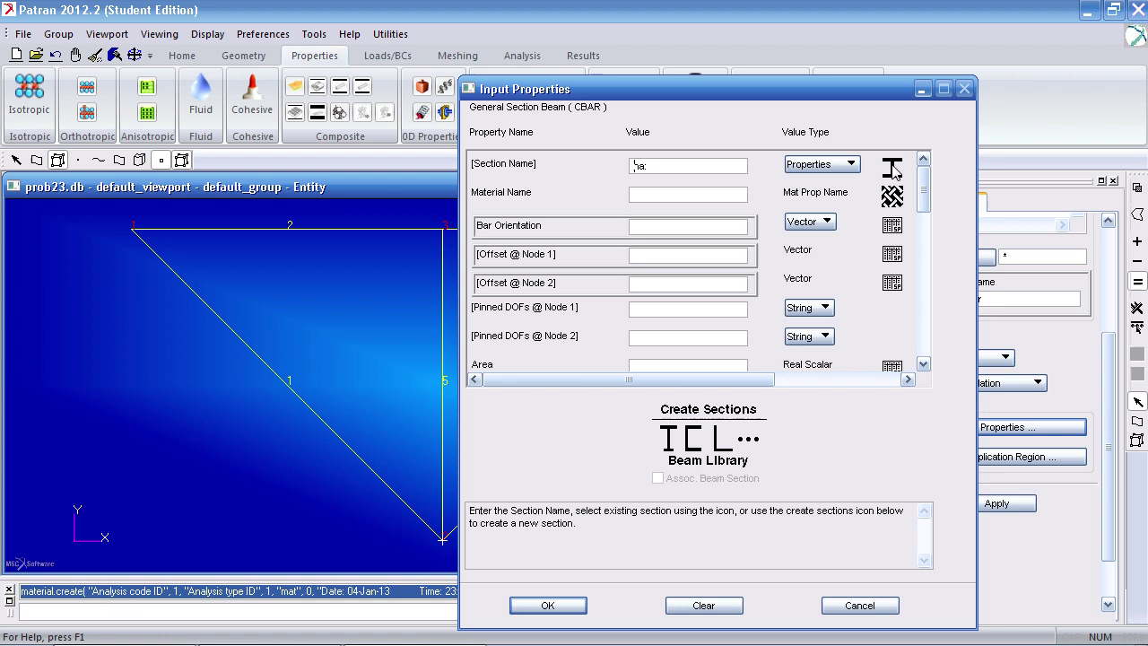
left_click(894, 171)
double_click(980, 175)
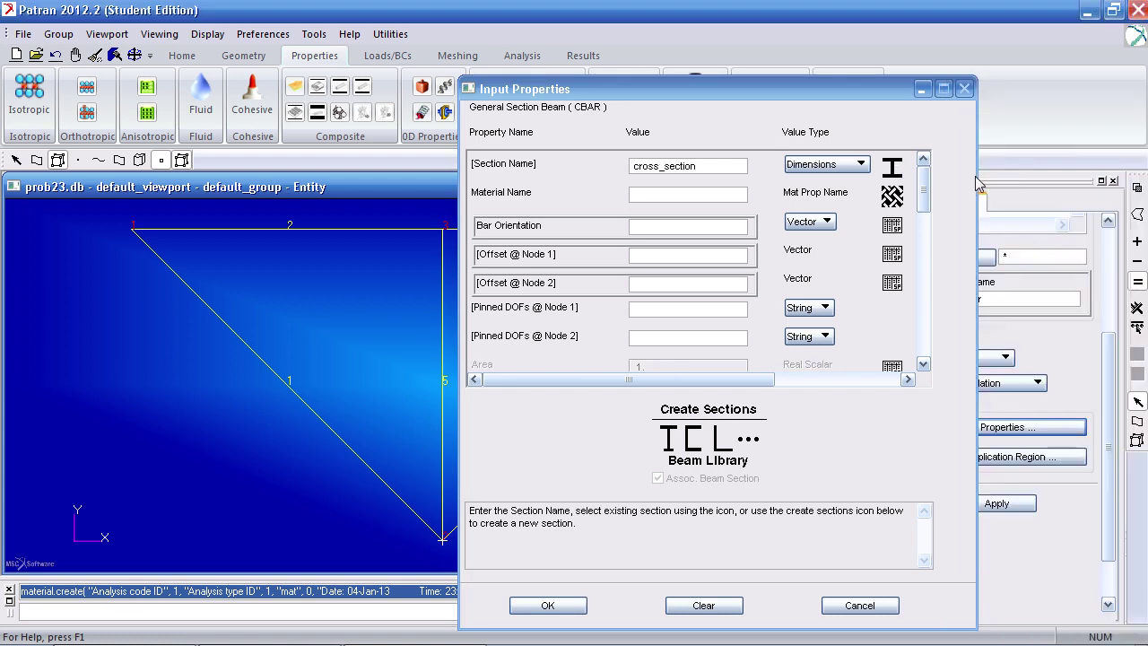
left_click(892, 196)
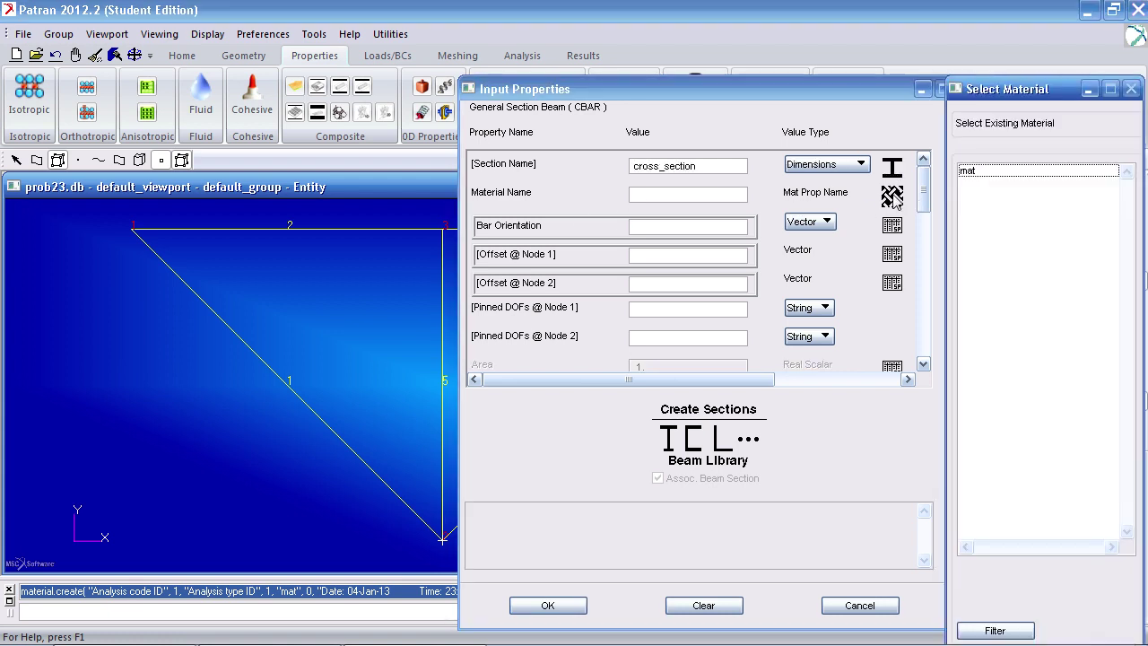
left_click(991, 176)
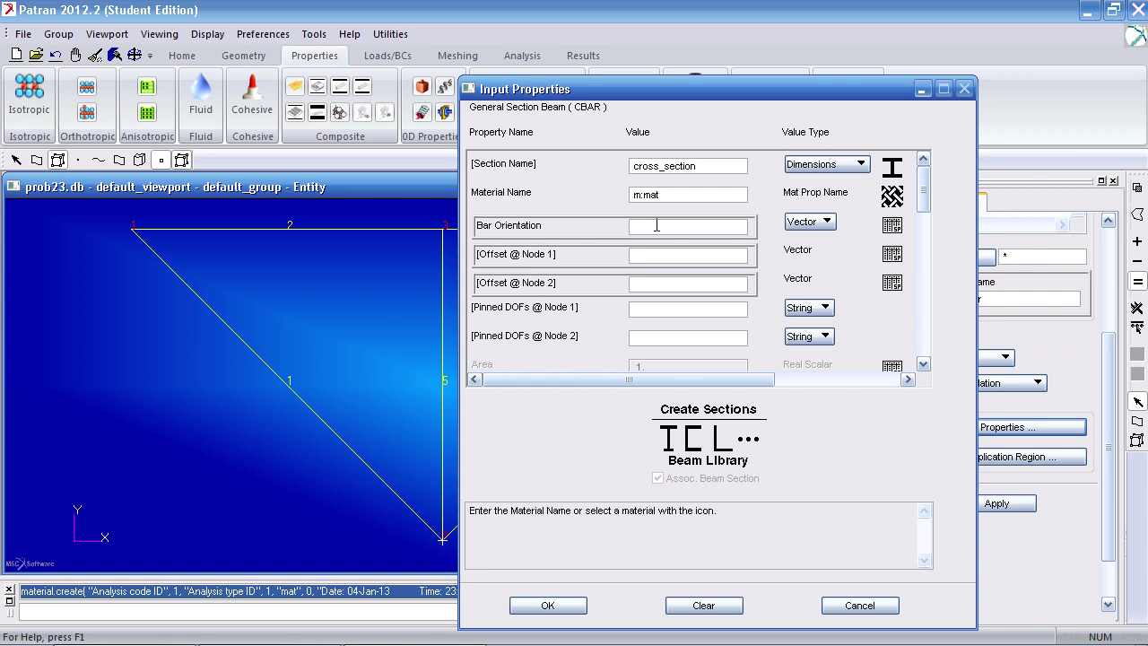
left_click(657, 225)
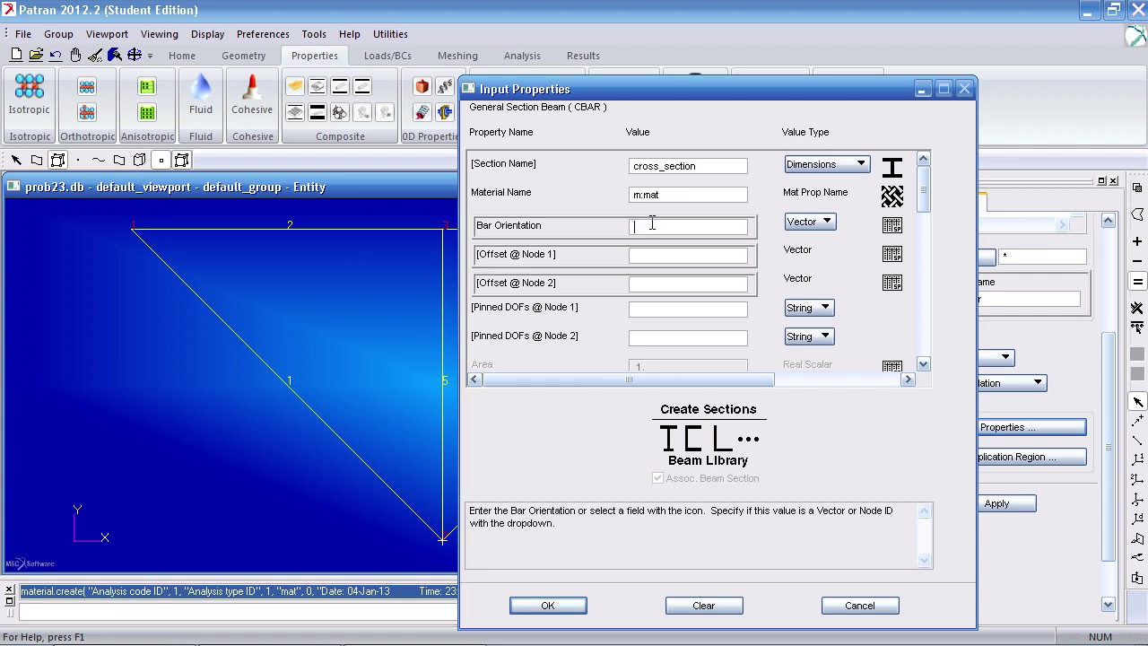
type("0 1 0>")
Apply the beam_member property to elements 2 and 3 and create the property set.
left_click(569, 607)
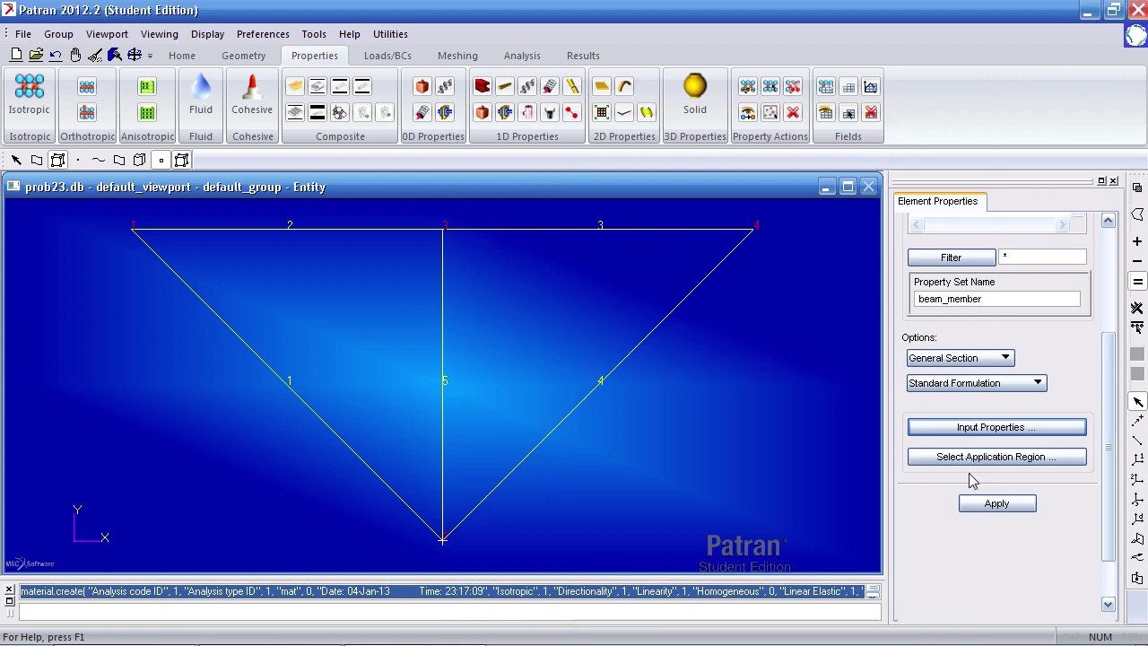
left_click(1003, 458)
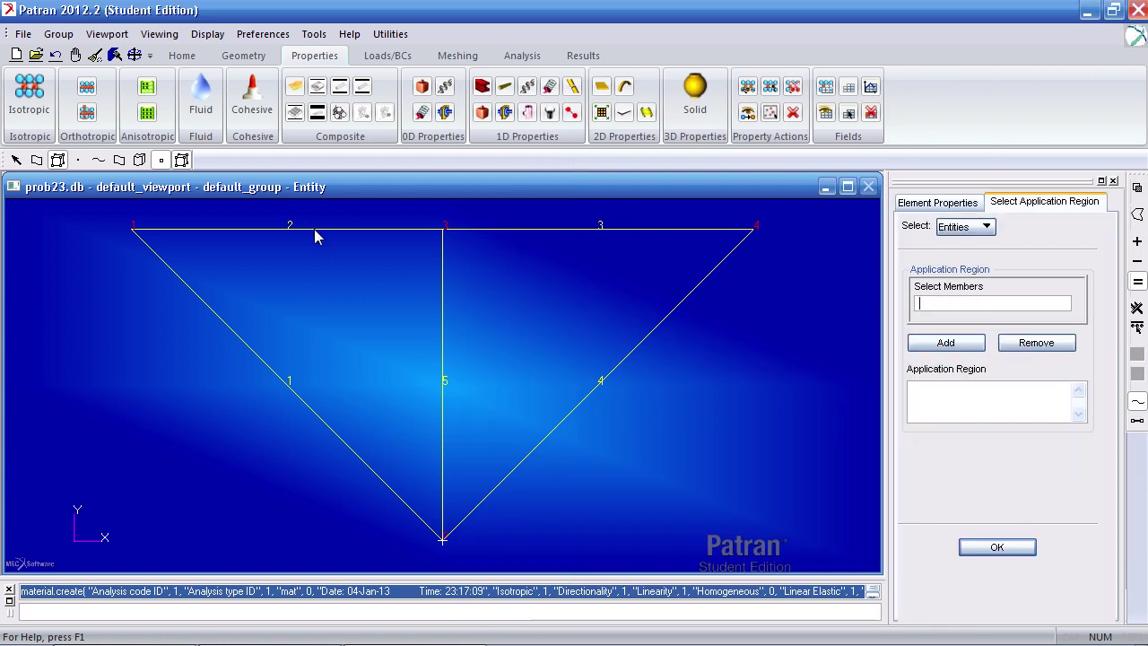
left_click(1139, 423)
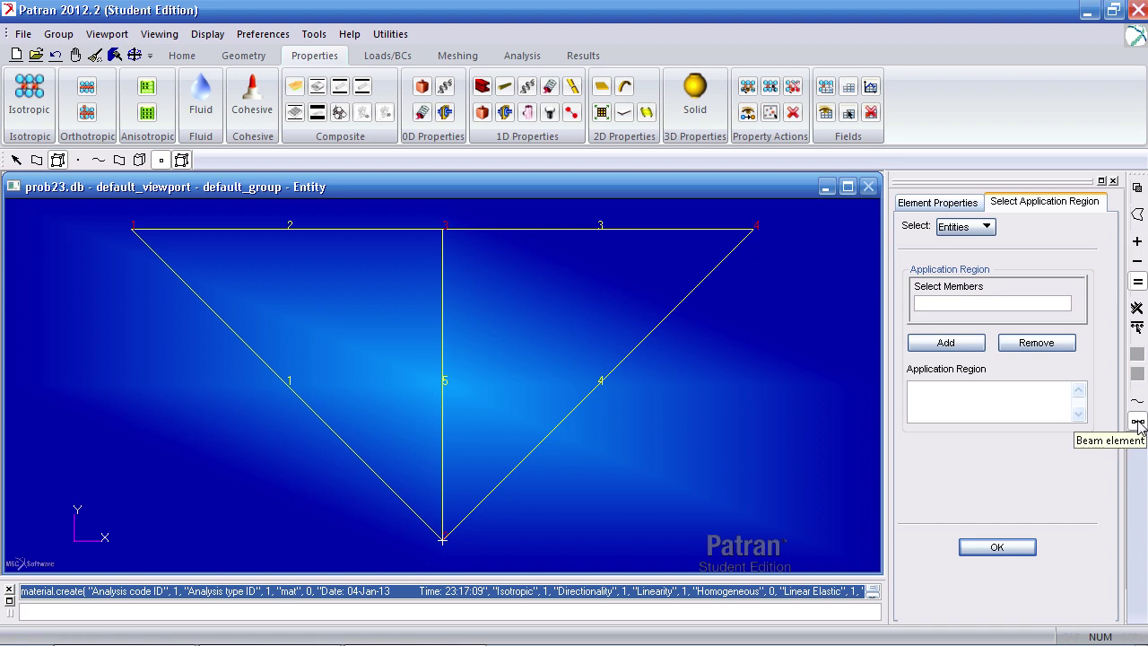
left_click(377, 229)
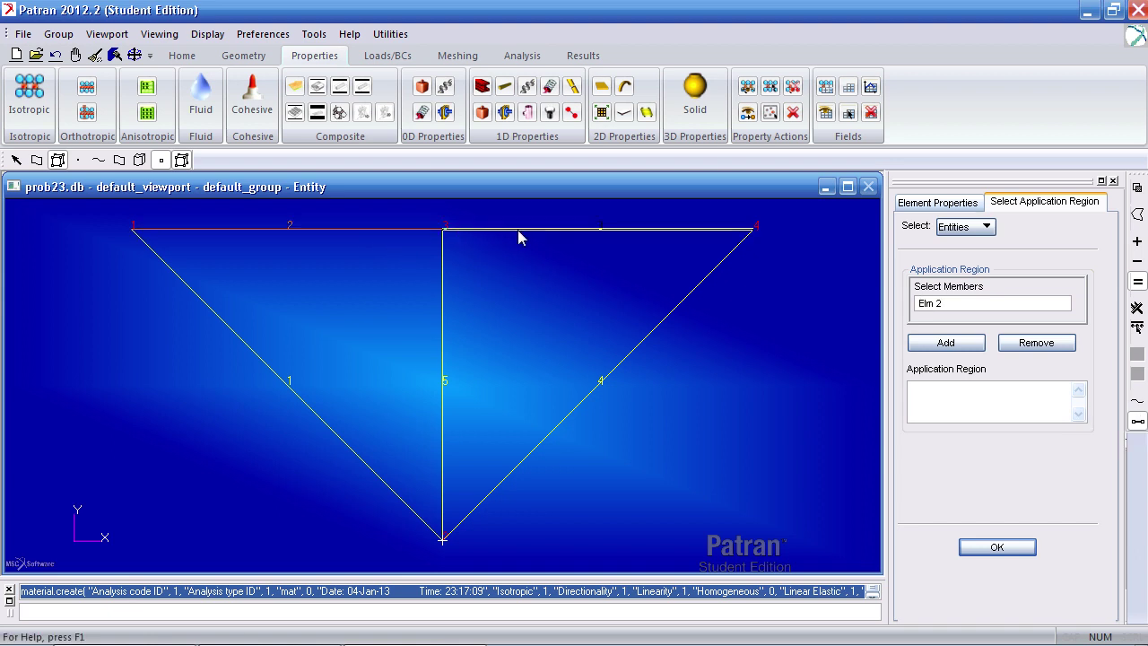
left_click(917, 343)
left_click(623, 230)
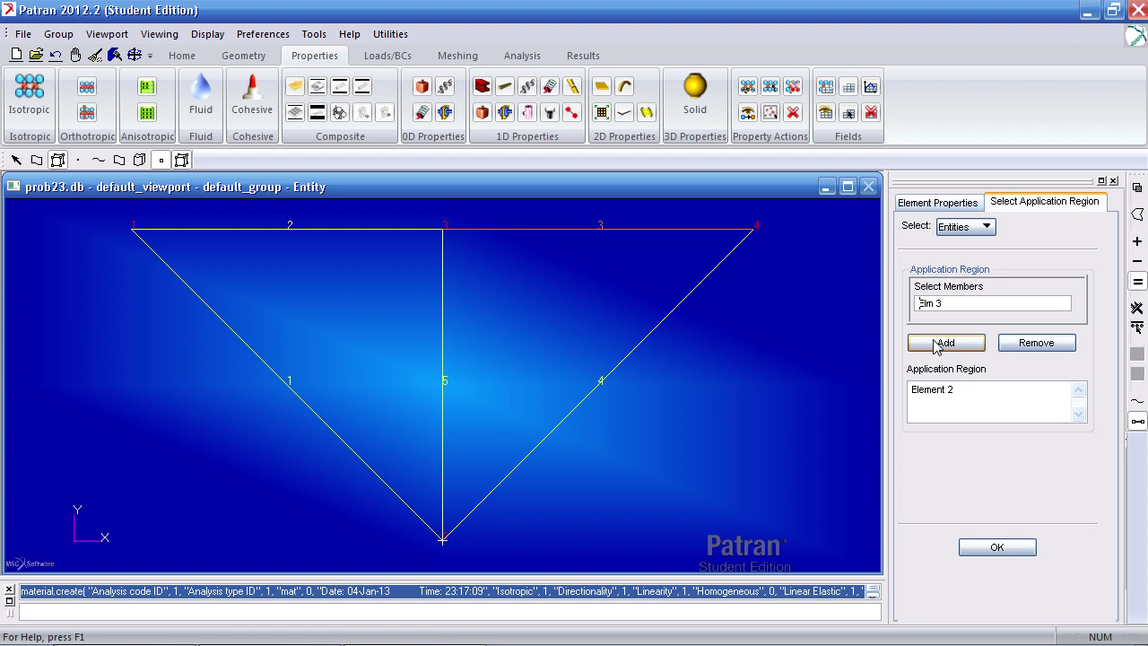
left_click(937, 346)
left_click(997, 546)
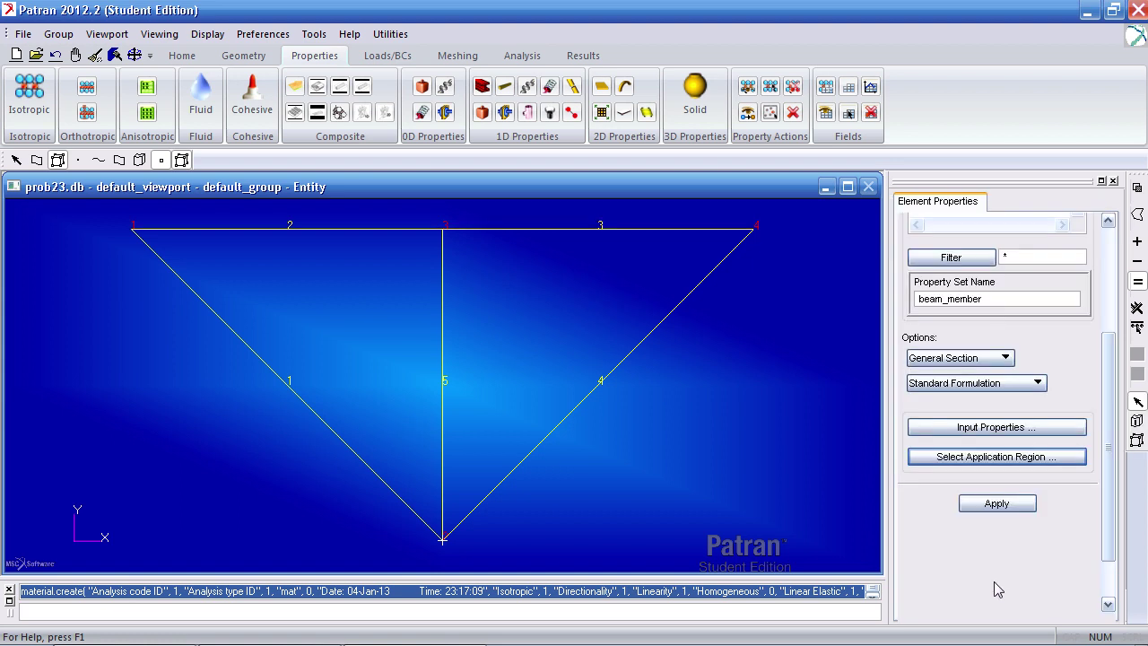
left_click(1000, 505)
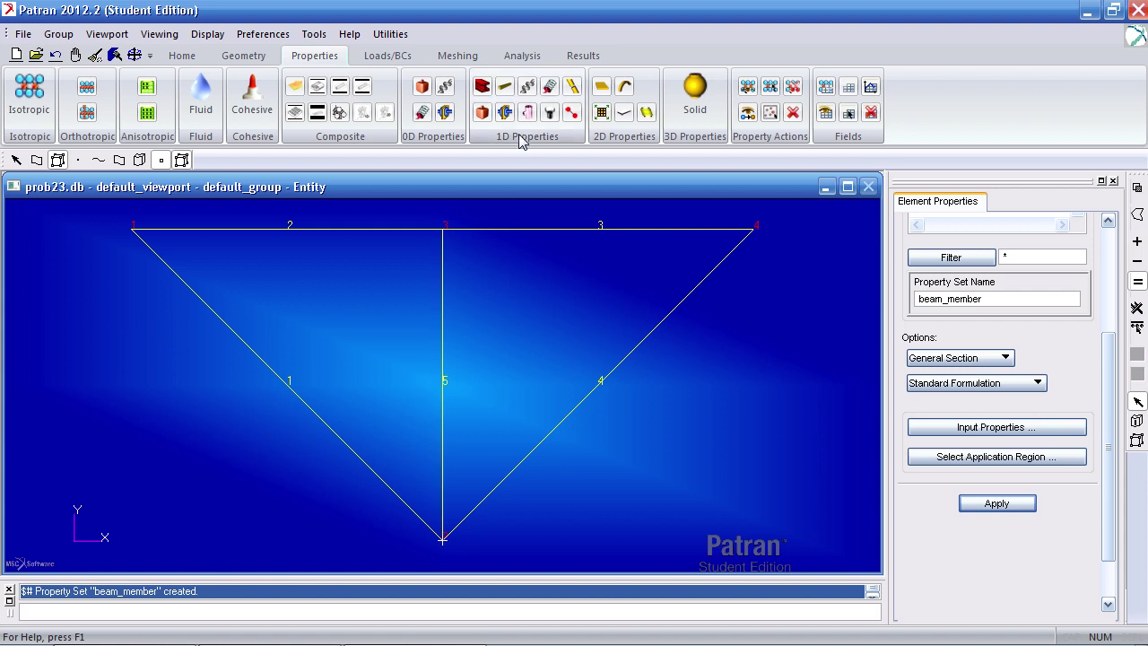
Define a damper property named damper with coefficient 2.5 and UY at both nodes.
left_click(550, 92)
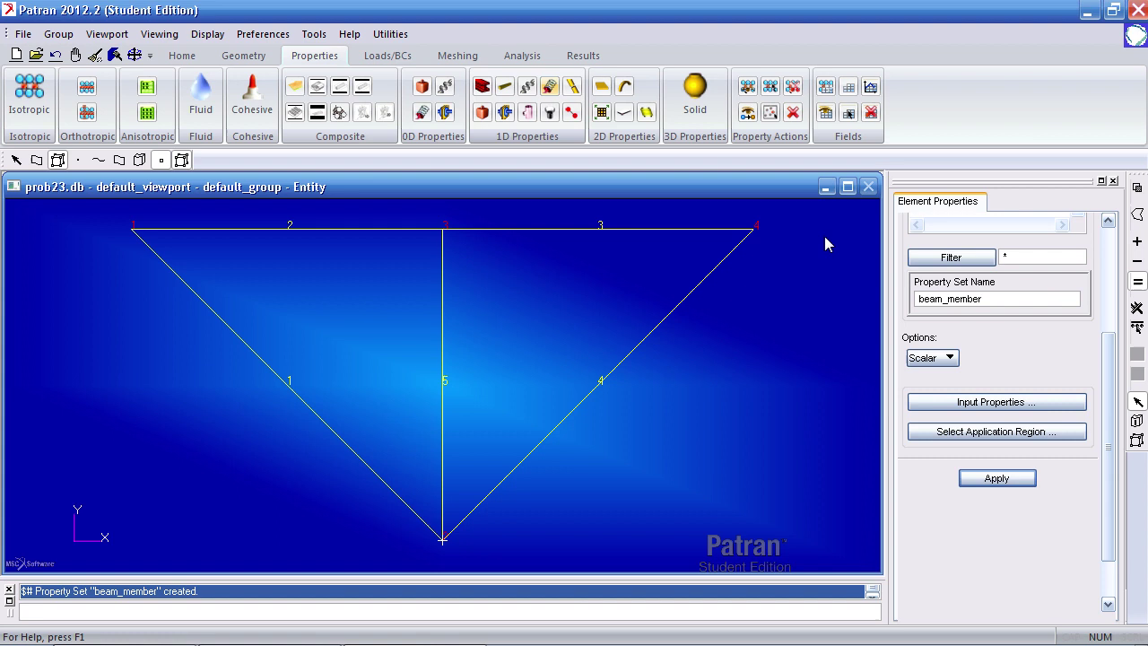
double_click(1038, 301)
type("damper")
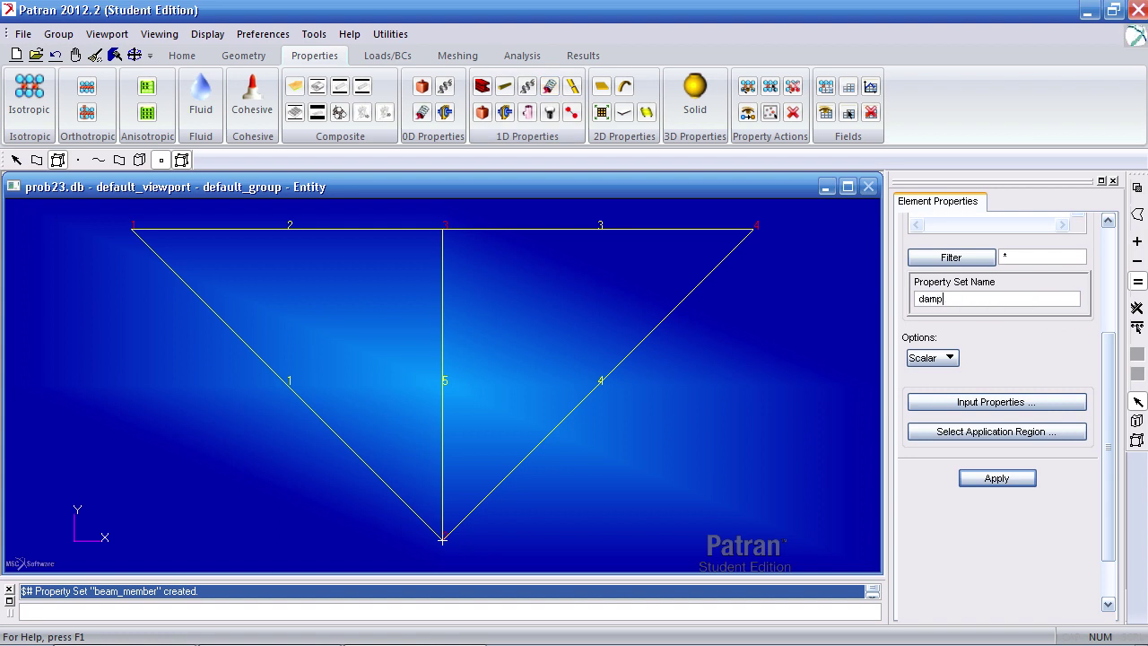
left_click(964, 403)
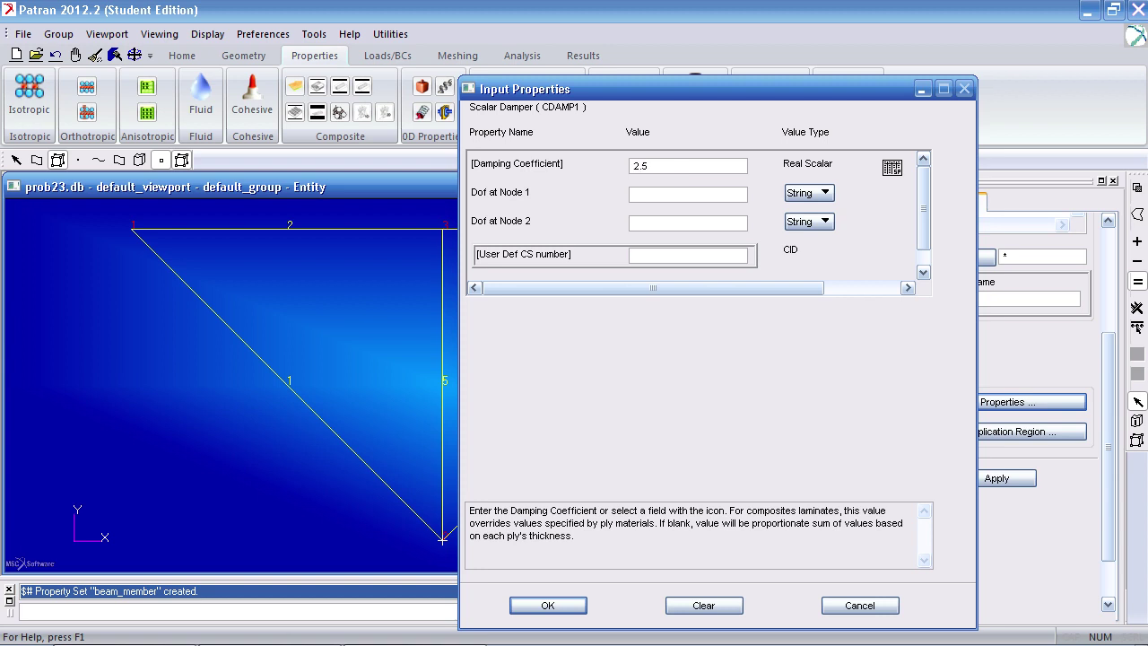
left_click(811, 193)
left_click(821, 232)
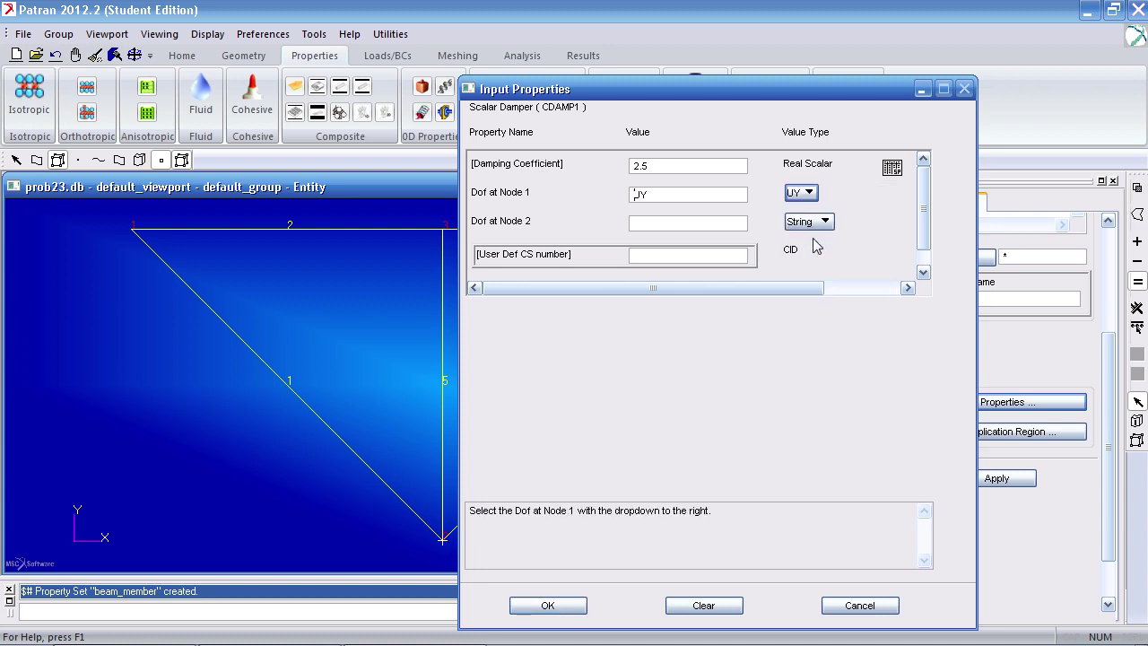
left_click(818, 224)
left_click(822, 263)
left_click(547, 607)
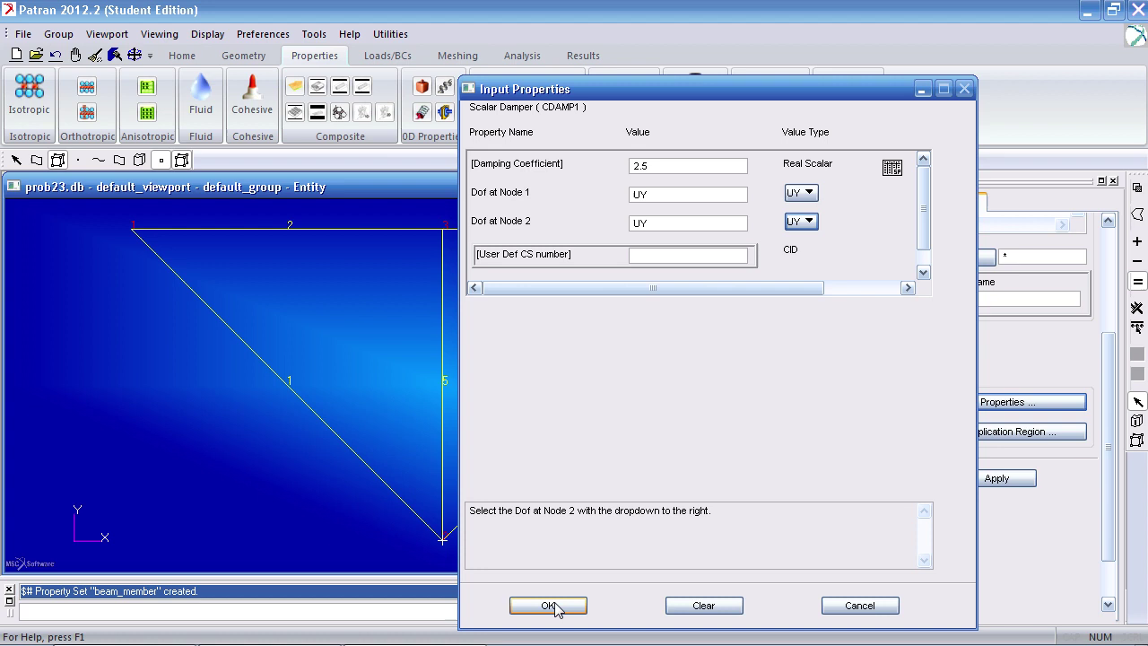
Assign the damper property to element 5 and create it.
left_click(945, 433)
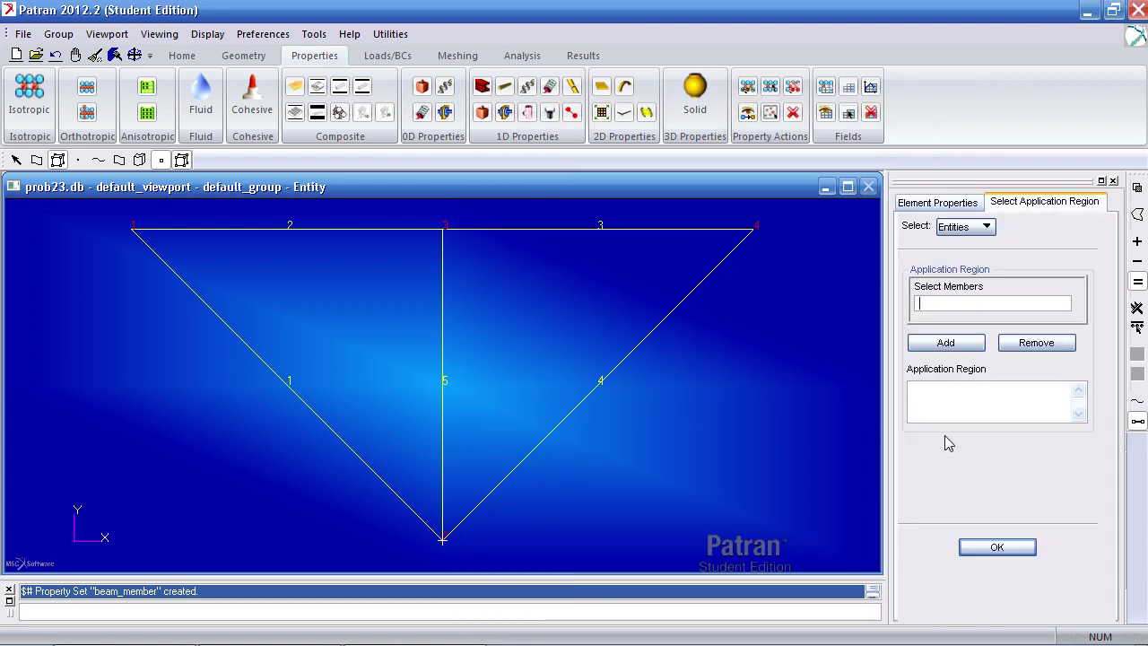
left_click(450, 404)
left_click(942, 343)
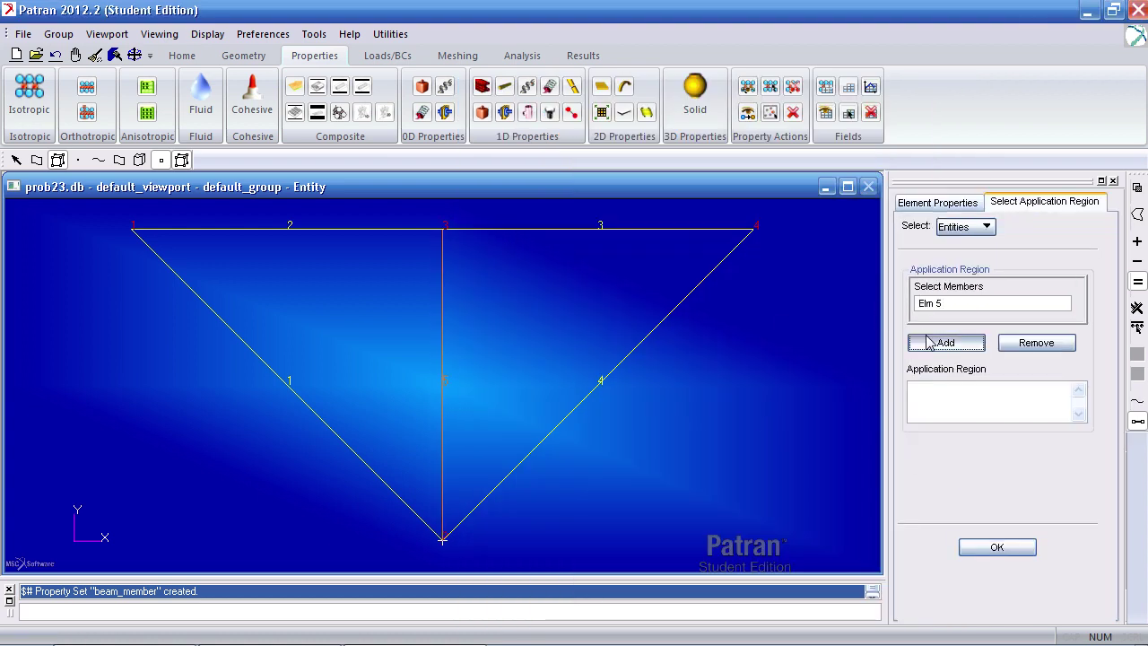
left_click(998, 546)
left_click(997, 479)
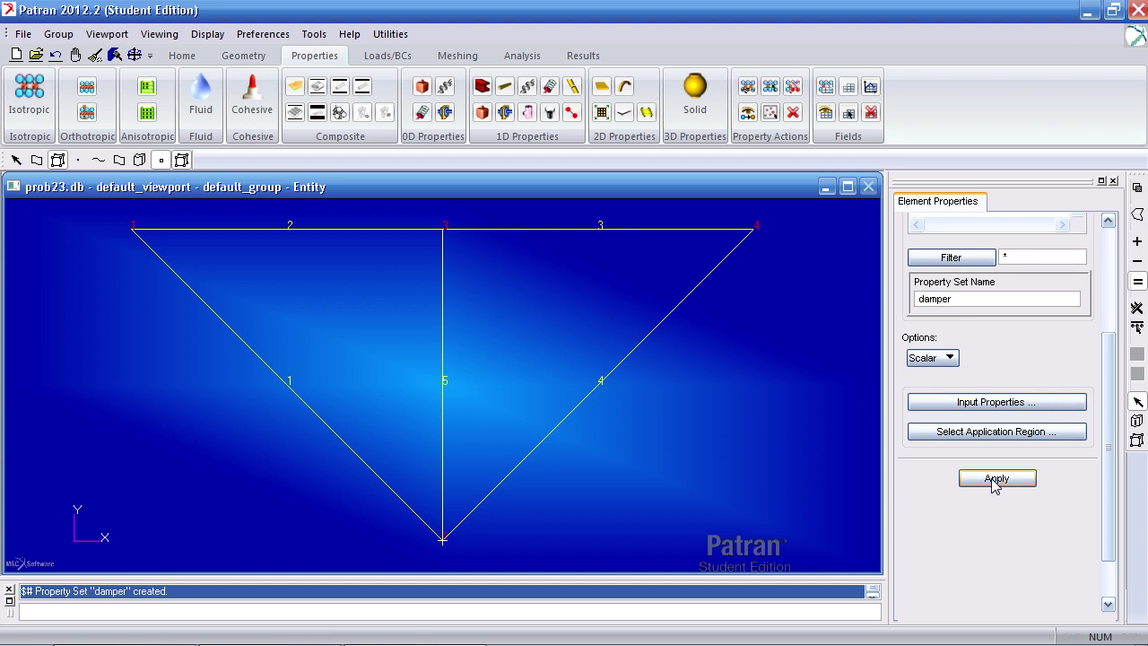
Name the spring property set K, clear its damping coefficient, and set node 1's DOF to UY.
left_click(529, 90)
left_click_drag(981, 300, 836, 304)
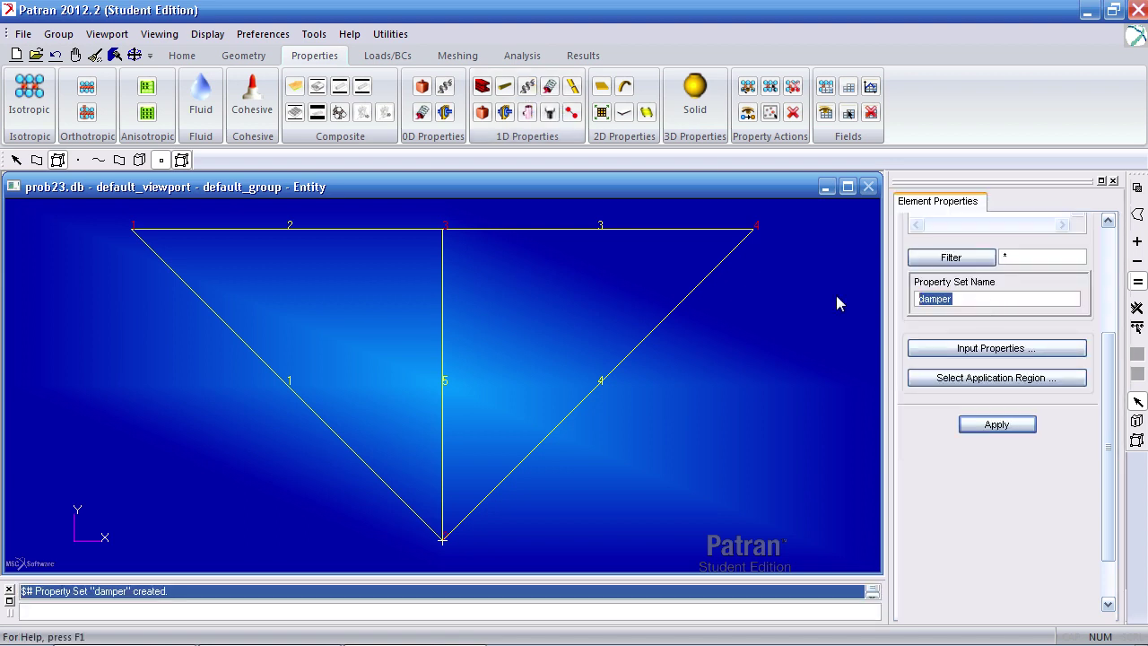
type("K")
left_click(972, 352)
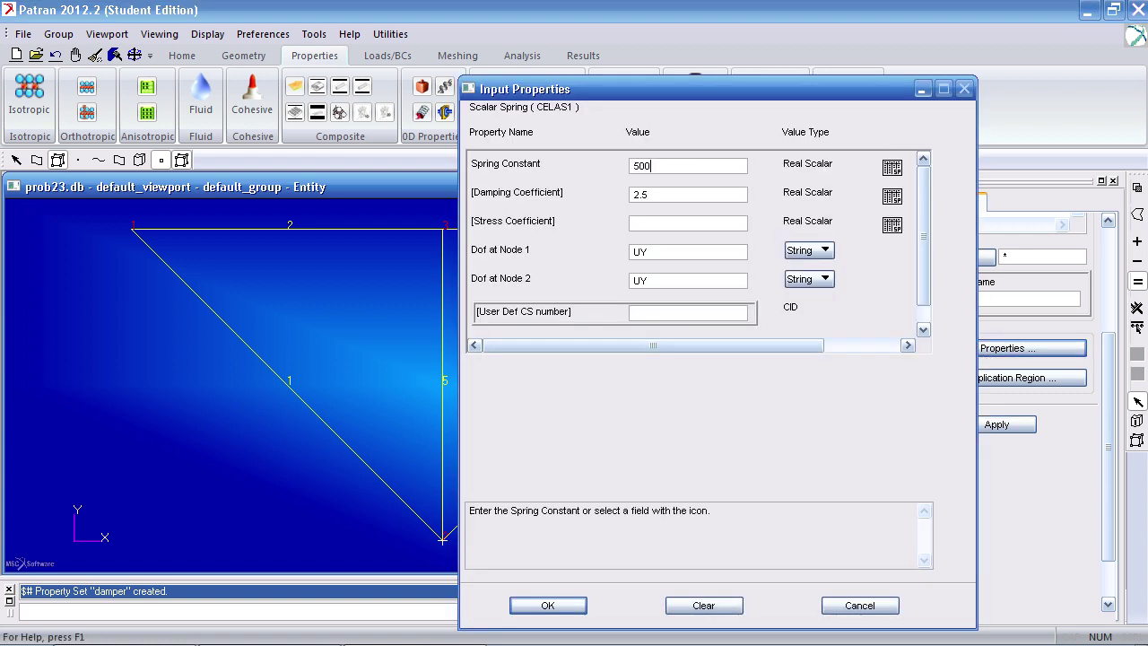
key("Tab")
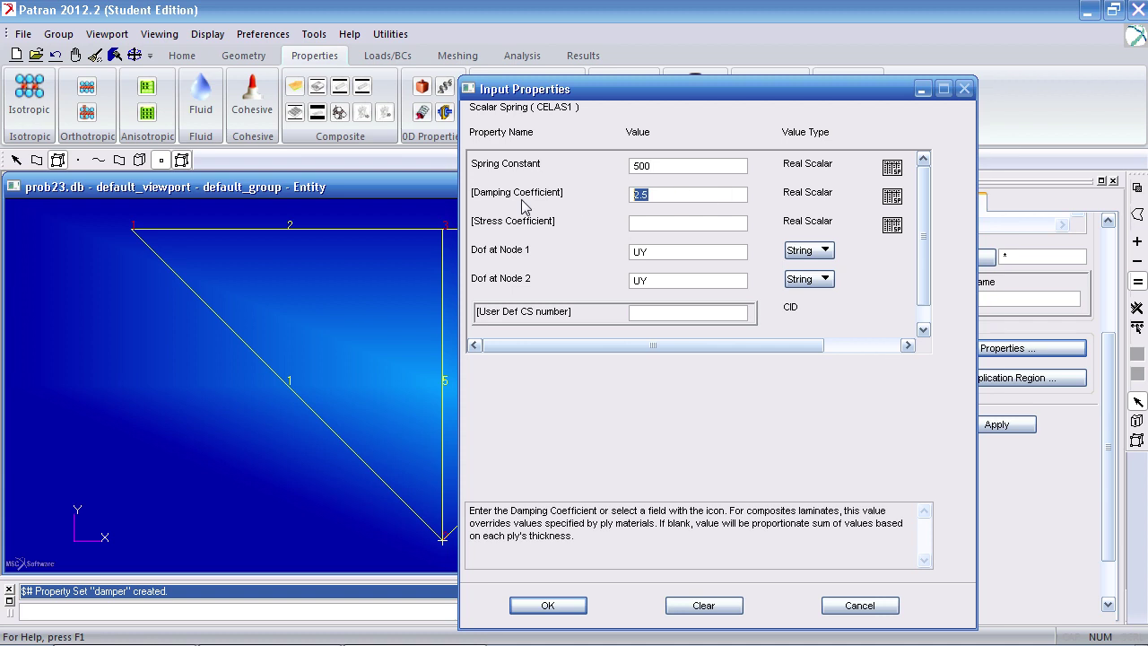
key("BackSpace")
left_click(816, 252)
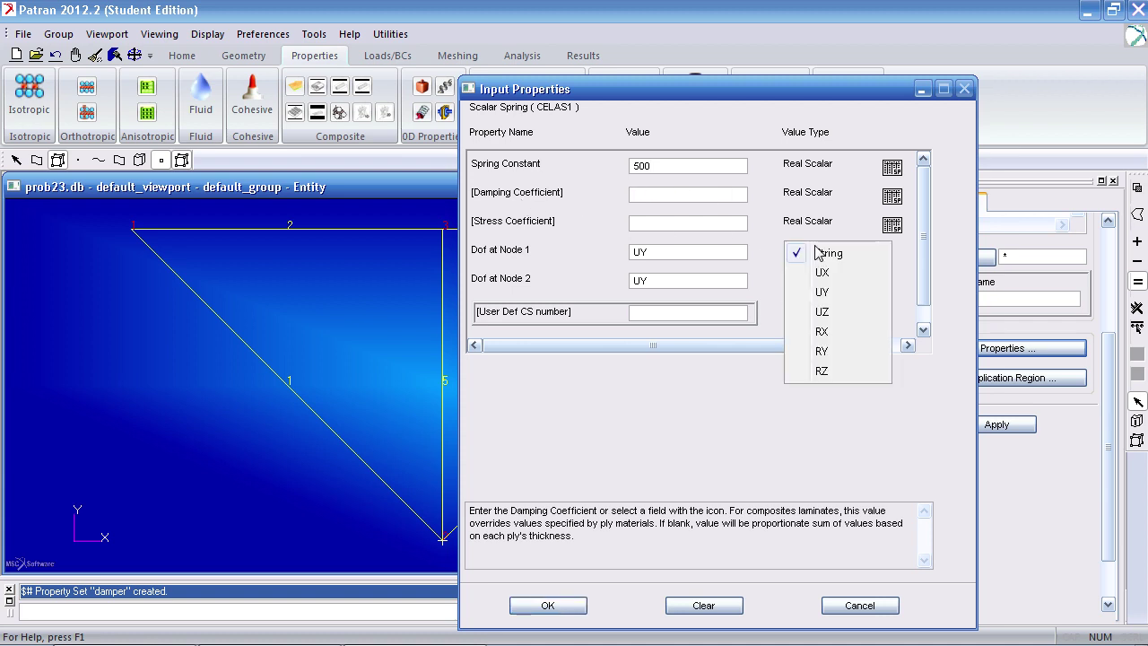
left_click(820, 291)
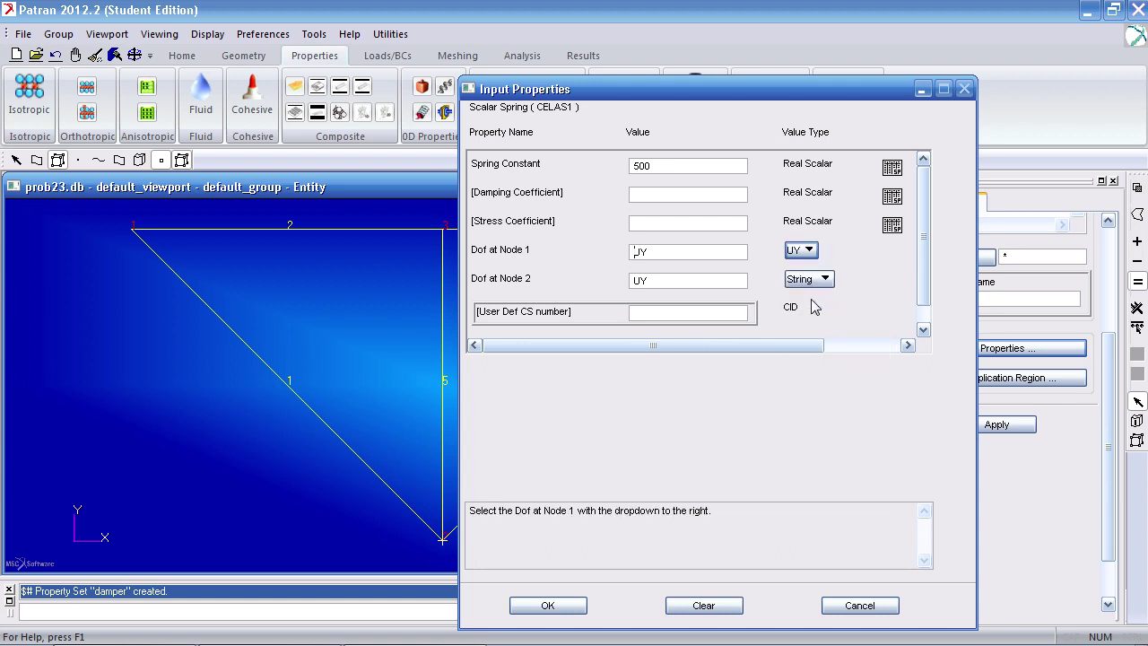
left_click(549, 607)
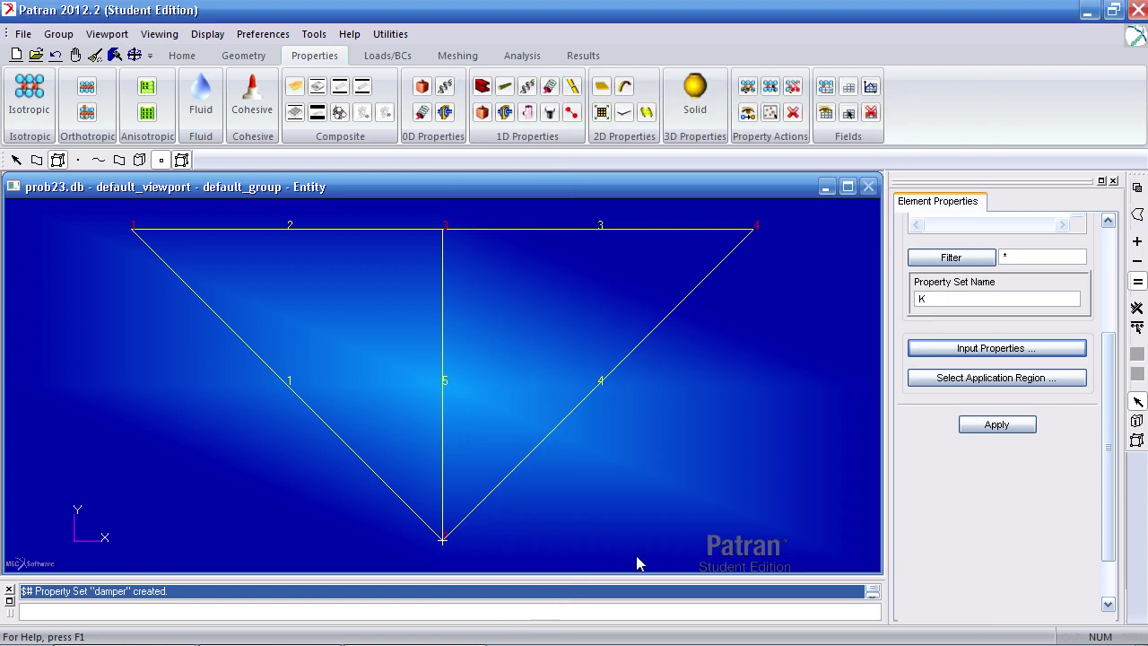
Apply spring property K to elements 1 and 4 and create the set.
left_click(969, 377)
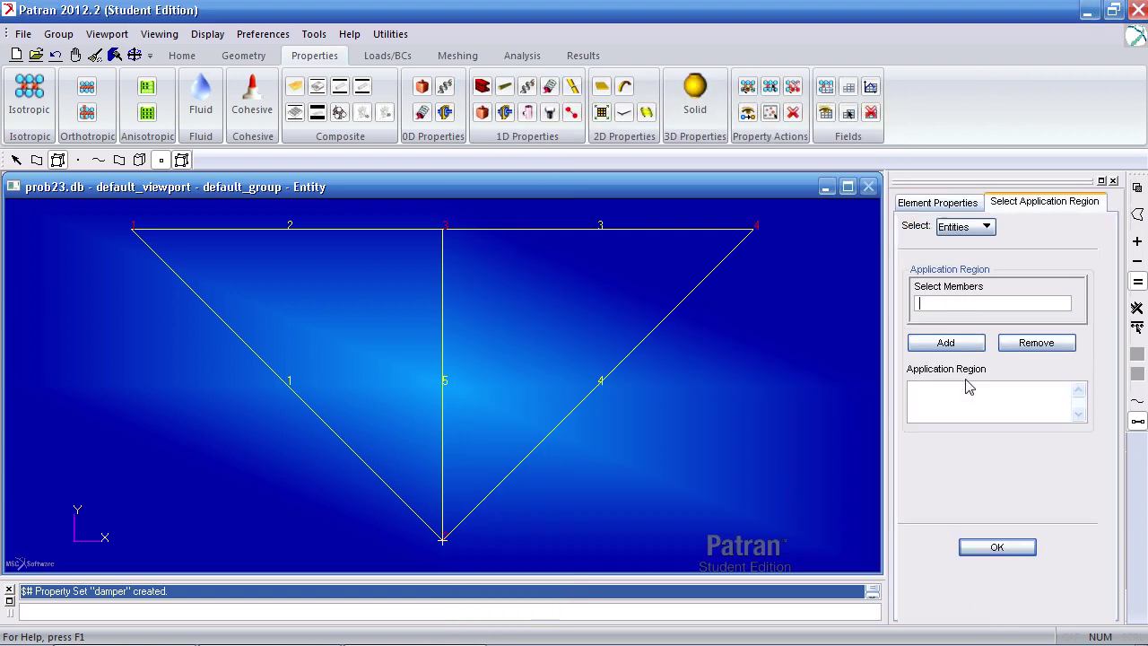
left_click(318, 416)
left_click(650, 341)
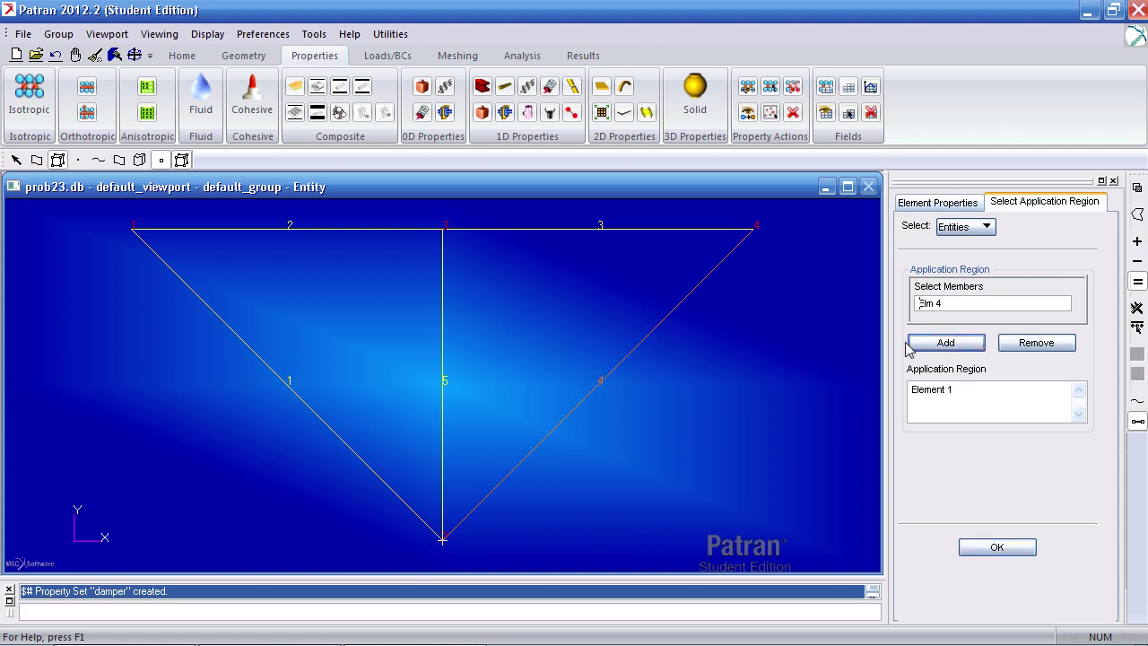
left_click(925, 345)
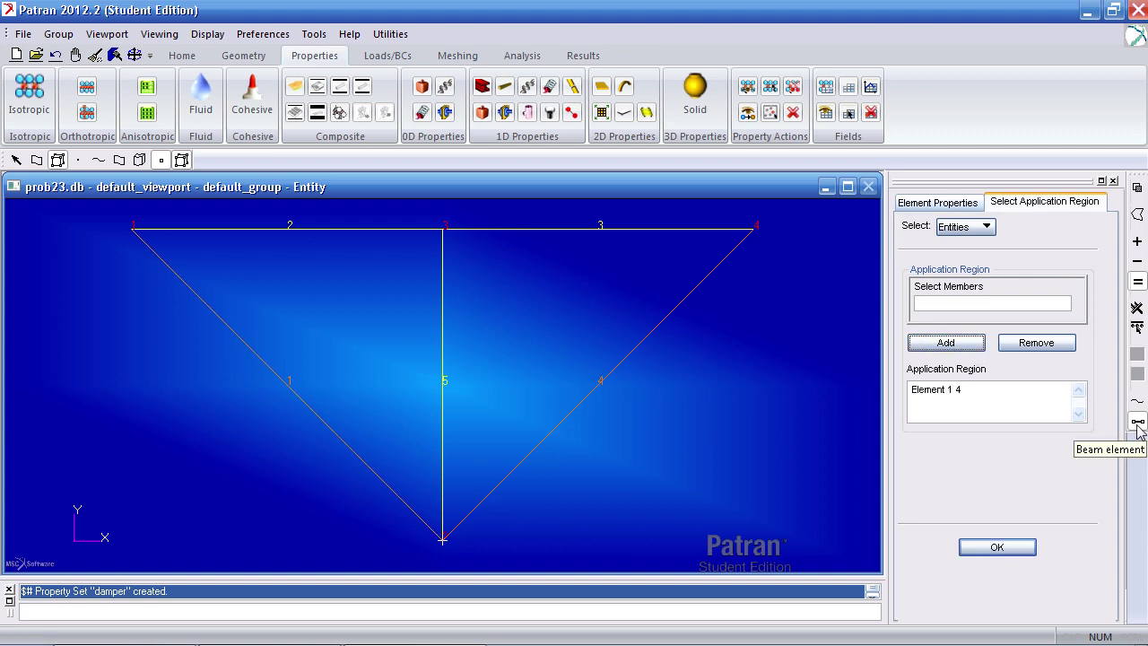
left_click(1020, 549)
left_click(997, 425)
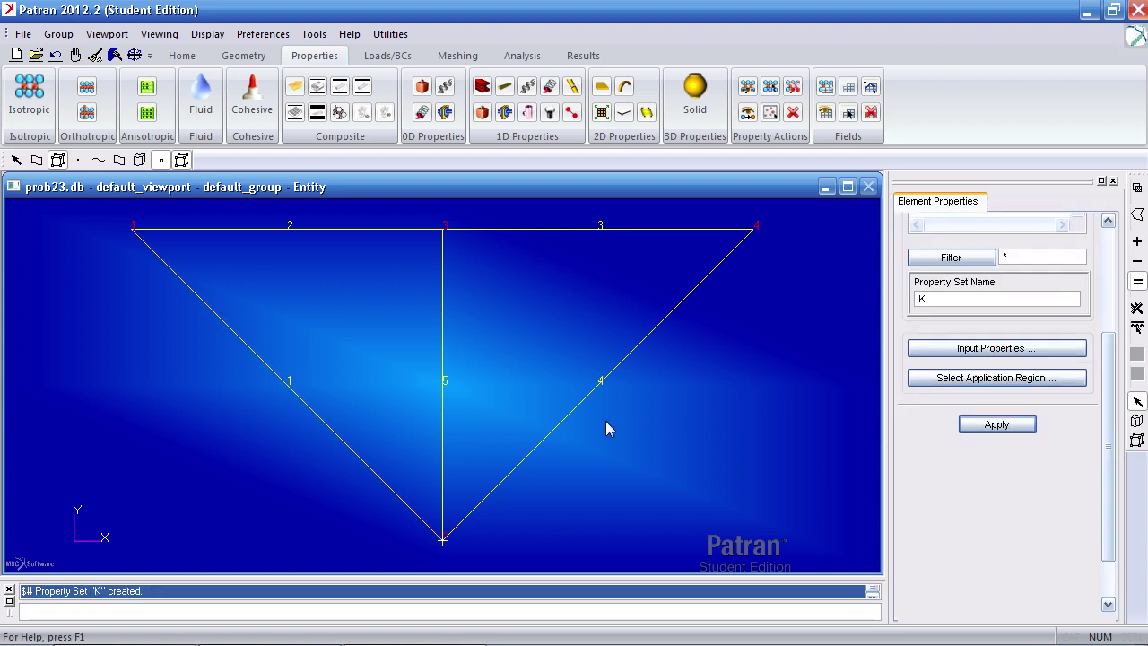
Create a new Time Dependent load case named lc.
left_click(387, 57)
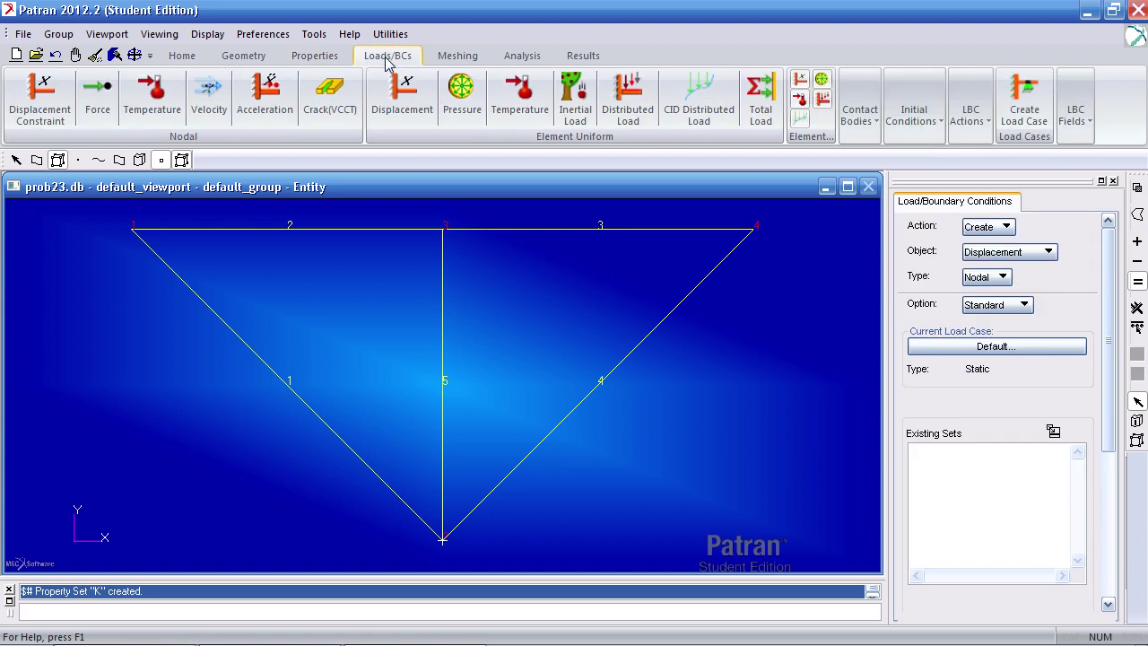
left_click(1038, 128)
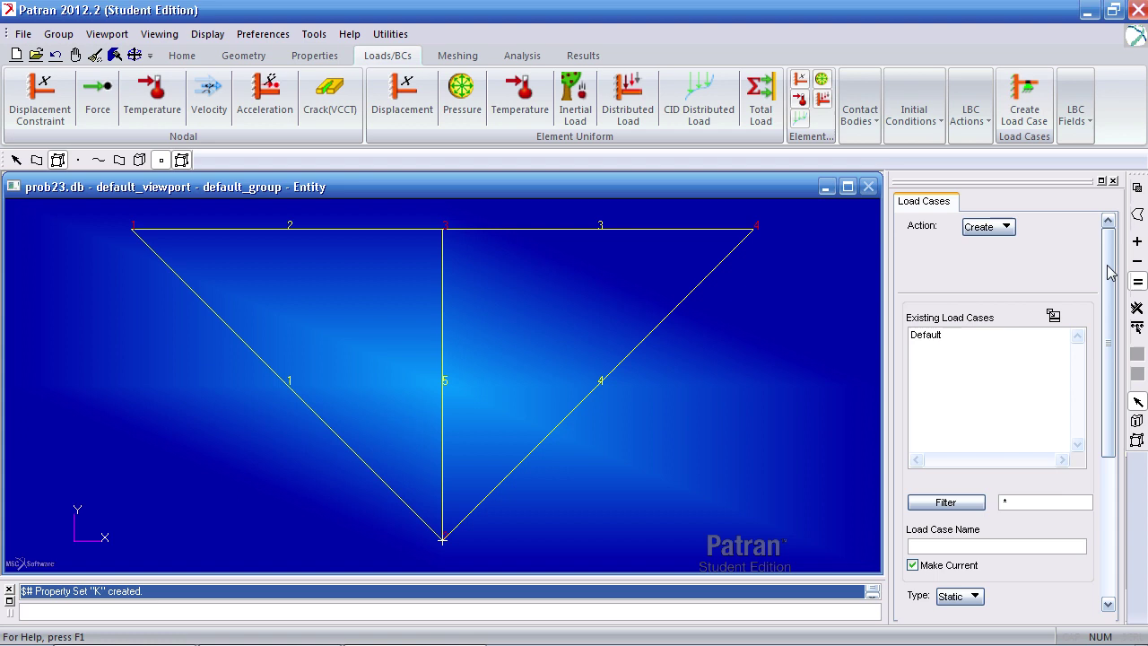
scroll(1058, 369, "down", 3)
left_click(997, 371)
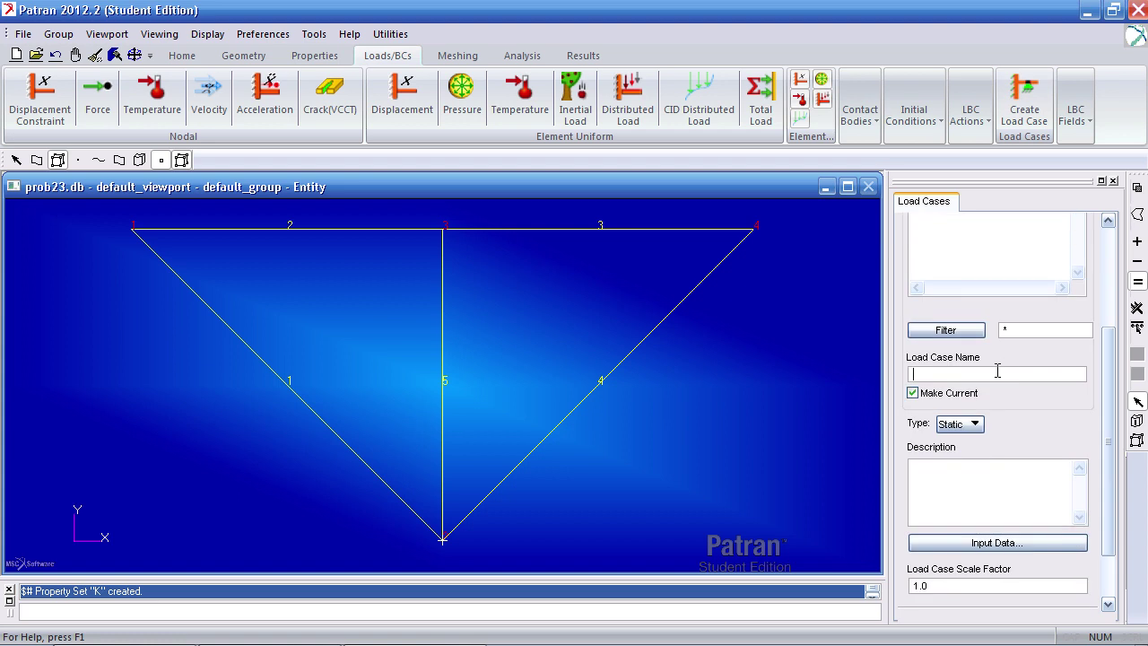
left_click(969, 424)
left_click(973, 444)
scroll(1109, 502, "down", 2)
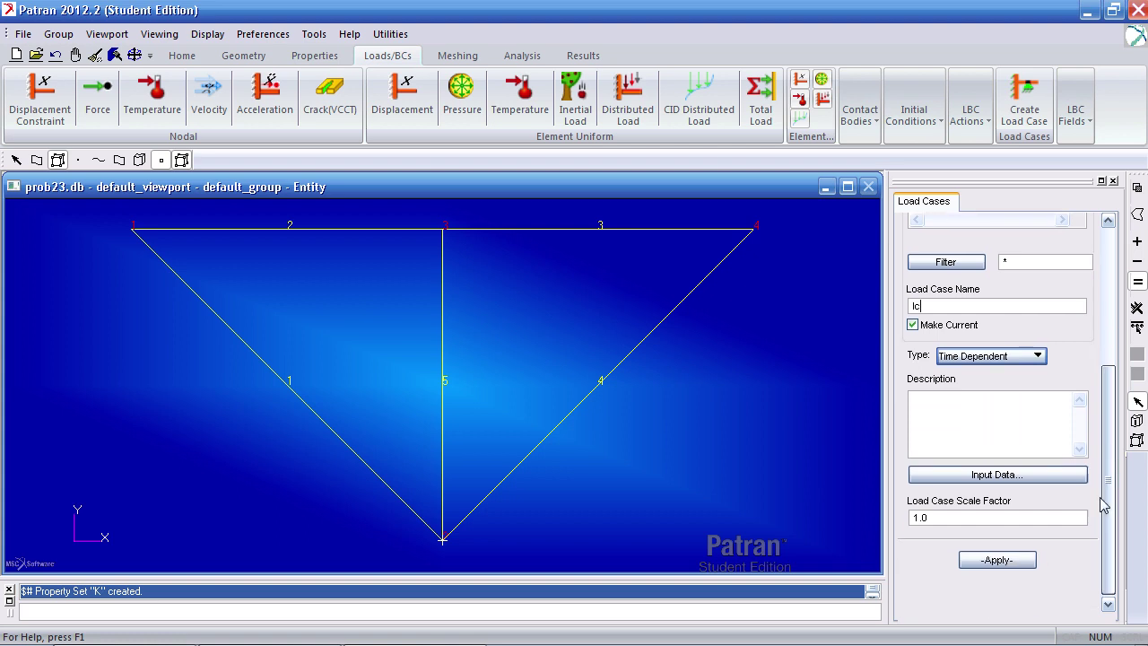
left_click(998, 557)
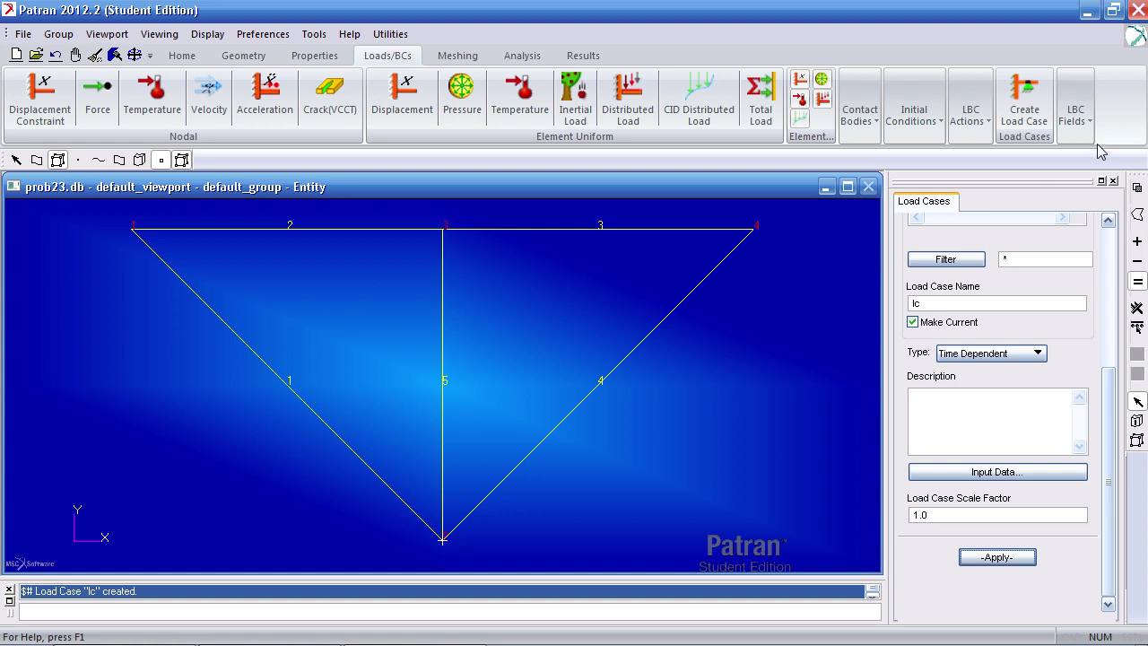
Start a non-spatial field with frequency (f) as its independent variable.
left_click(1075, 108)
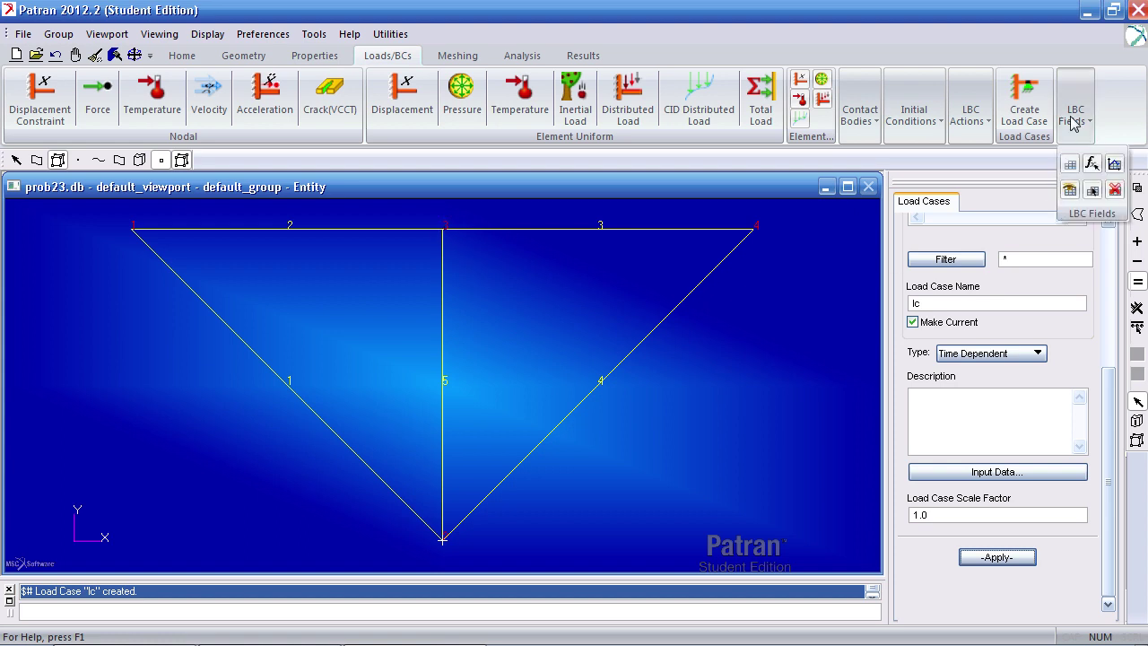
left_click(1114, 163)
scroll(1106, 334, "down", 5)
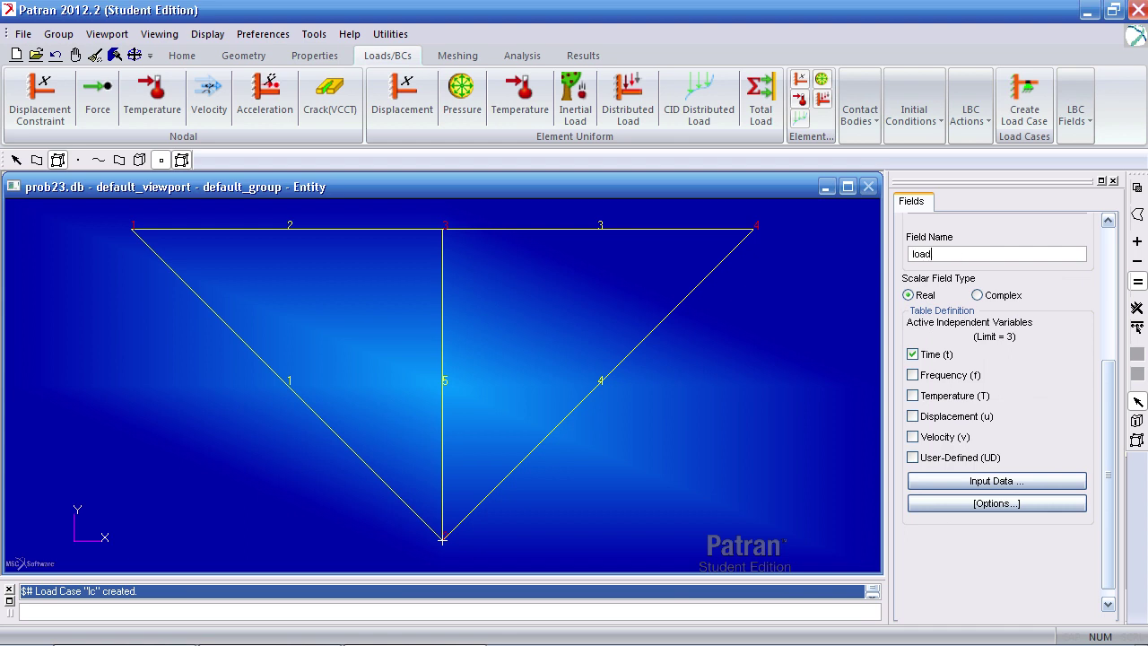
left_click(949, 377)
left_click(1005, 481)
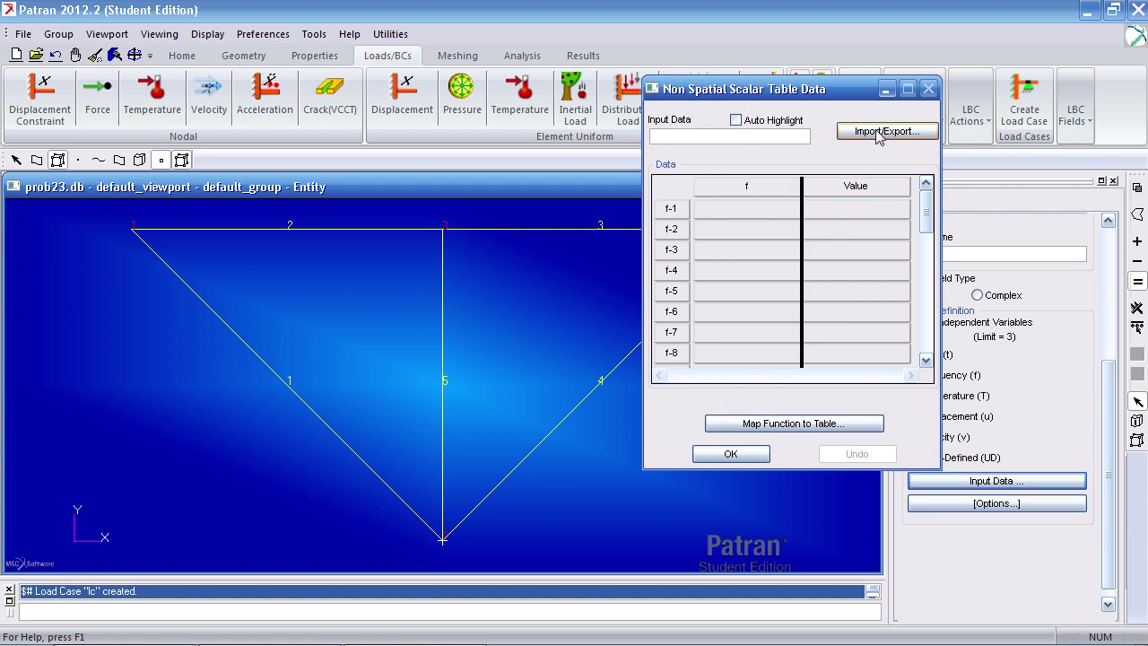
Import the field's frequency-value table from loading.csv on the Desktop.
left_click(878, 131)
left_click(518, 294)
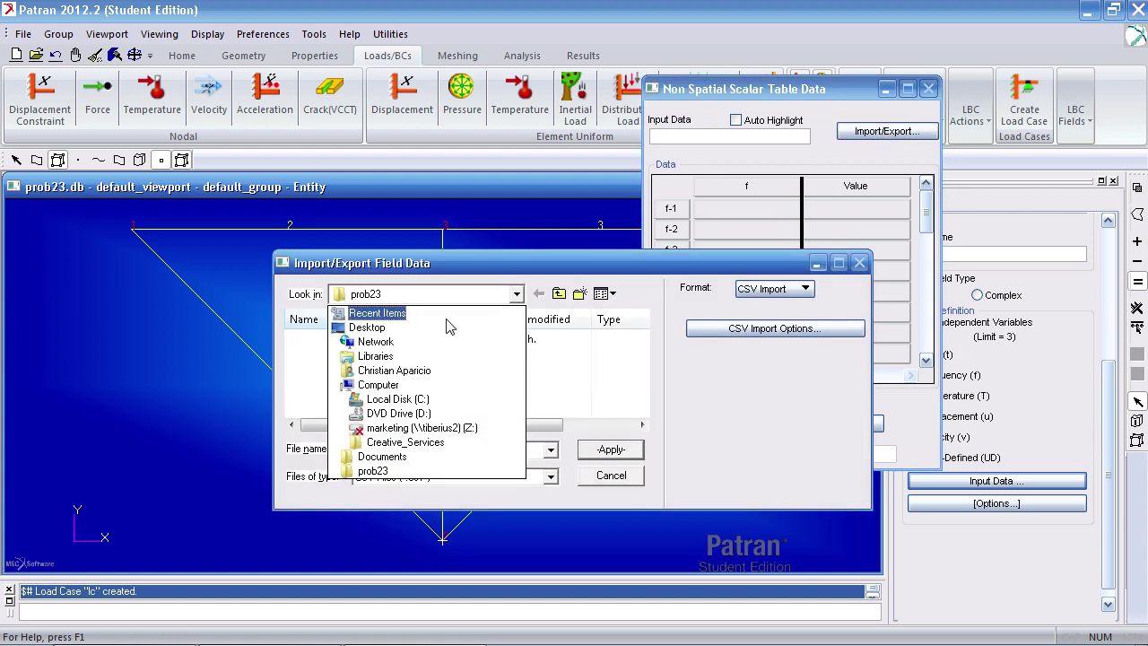
left_click(440, 329)
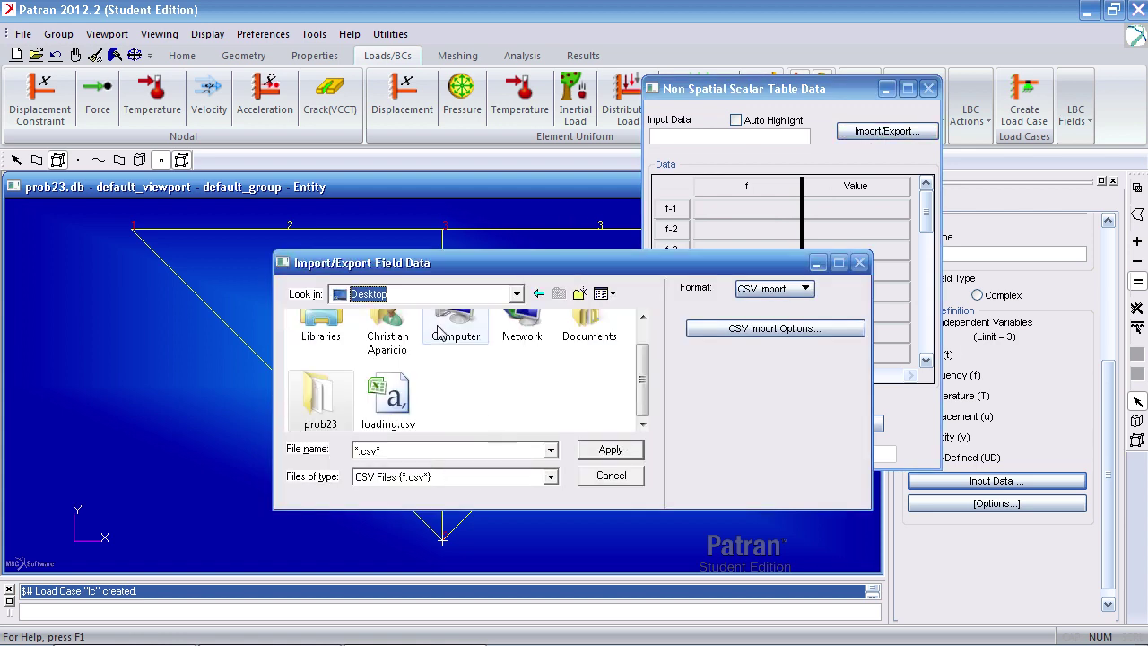
left_click(396, 406)
left_click(613, 449)
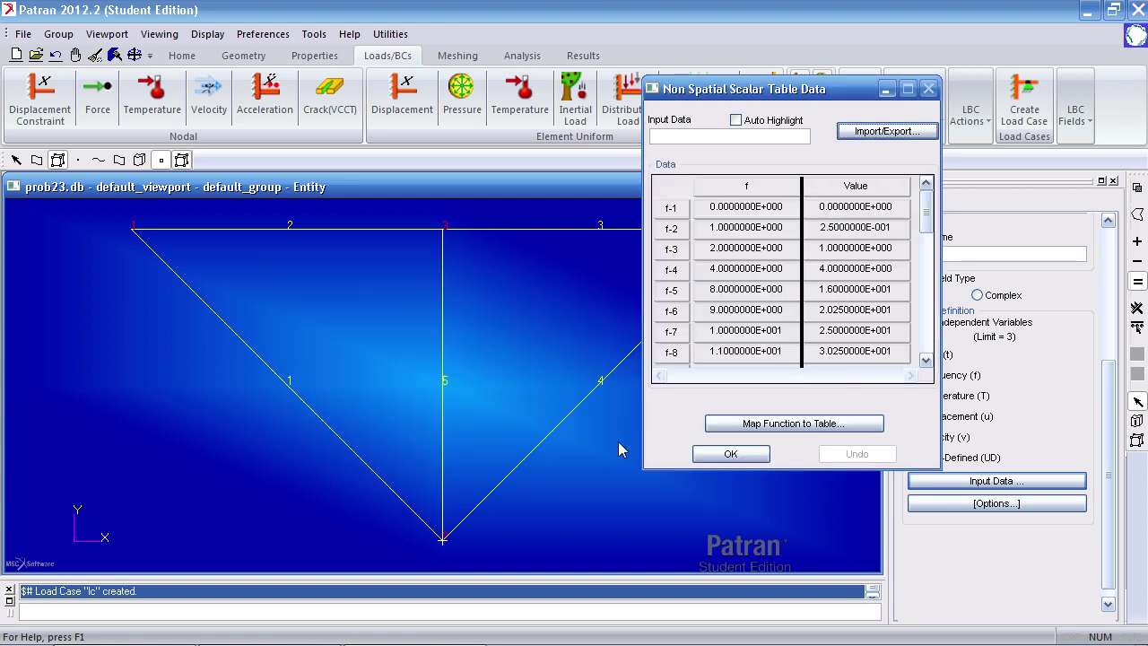
left_click_drag(927, 215, 928, 254)
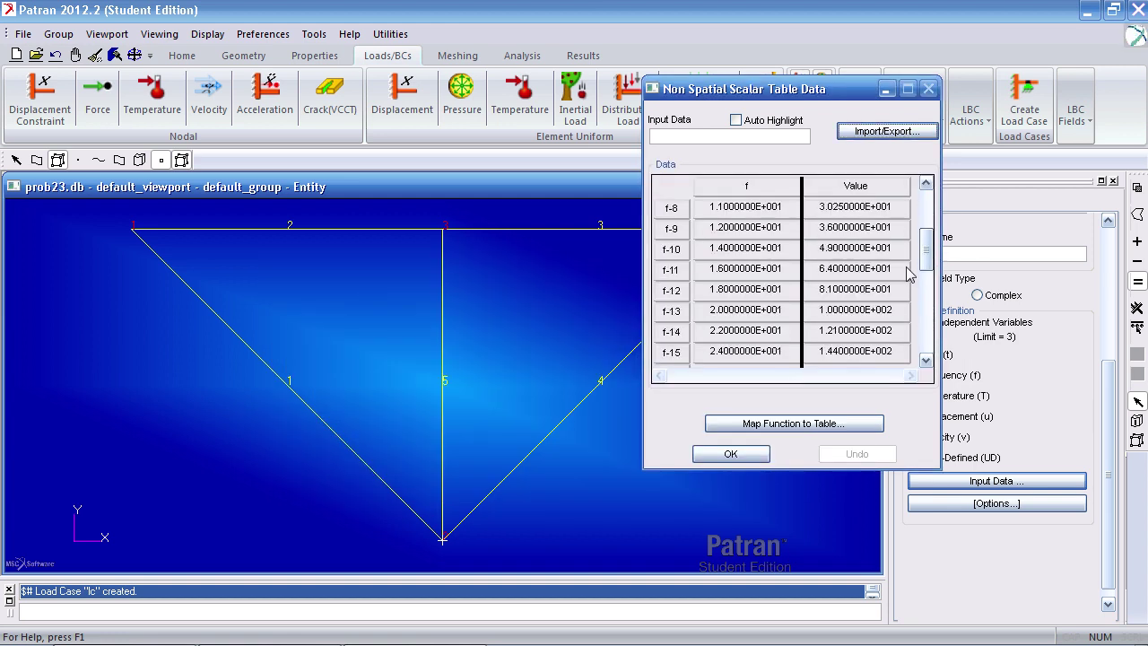
left_click(732, 454)
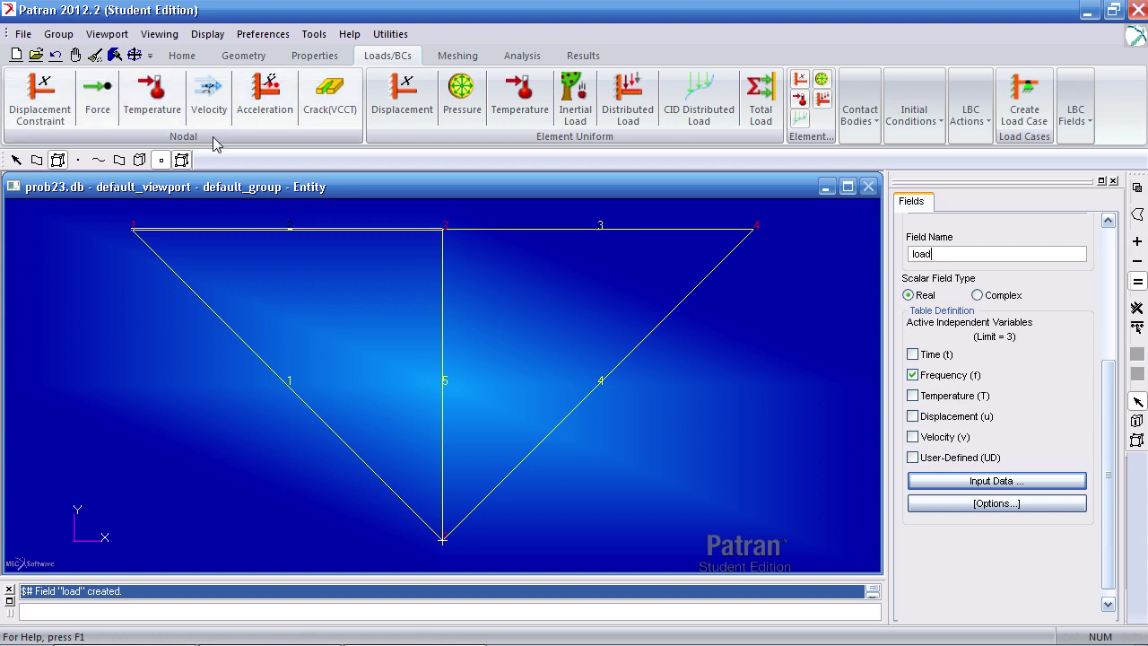
Define nodal force F as <0 1 0> scaled by the frequency field f:load.
left_click(100, 108)
scroll(1105, 395, "down", 5)
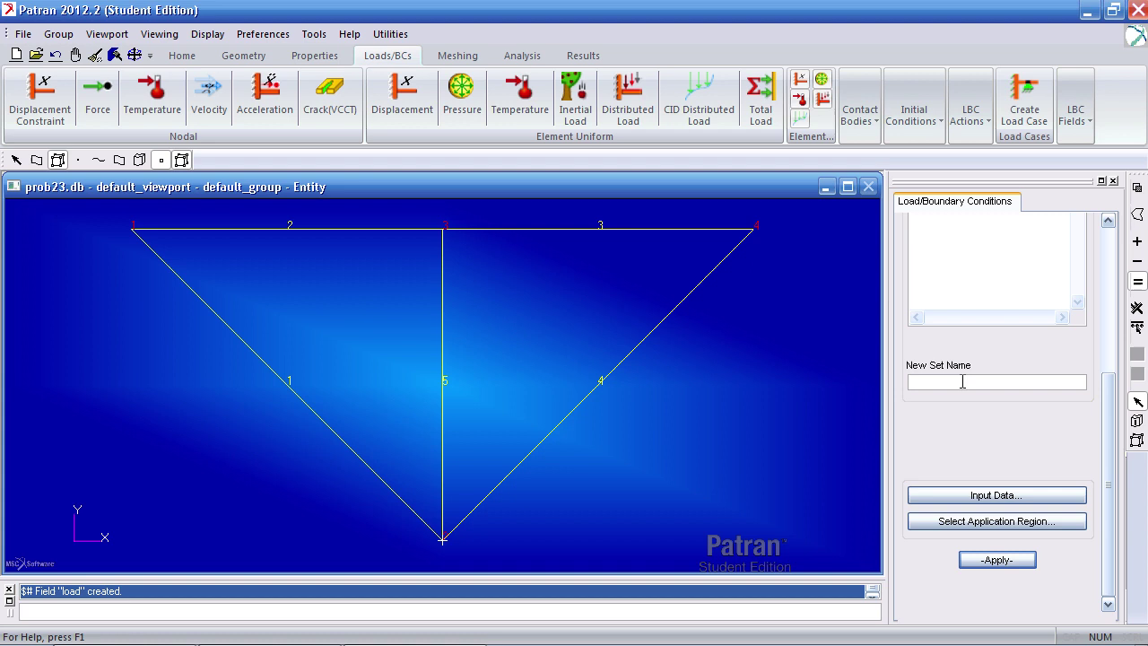
left_click(1003, 493)
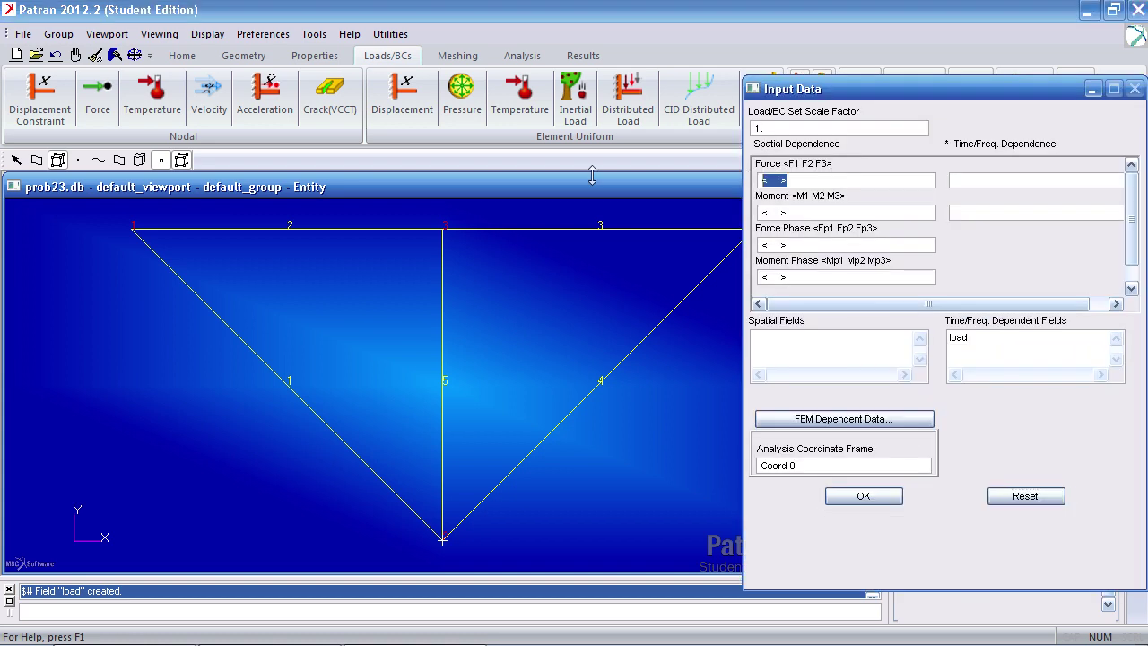
type("<")
left_click(956, 181)
left_click(971, 346)
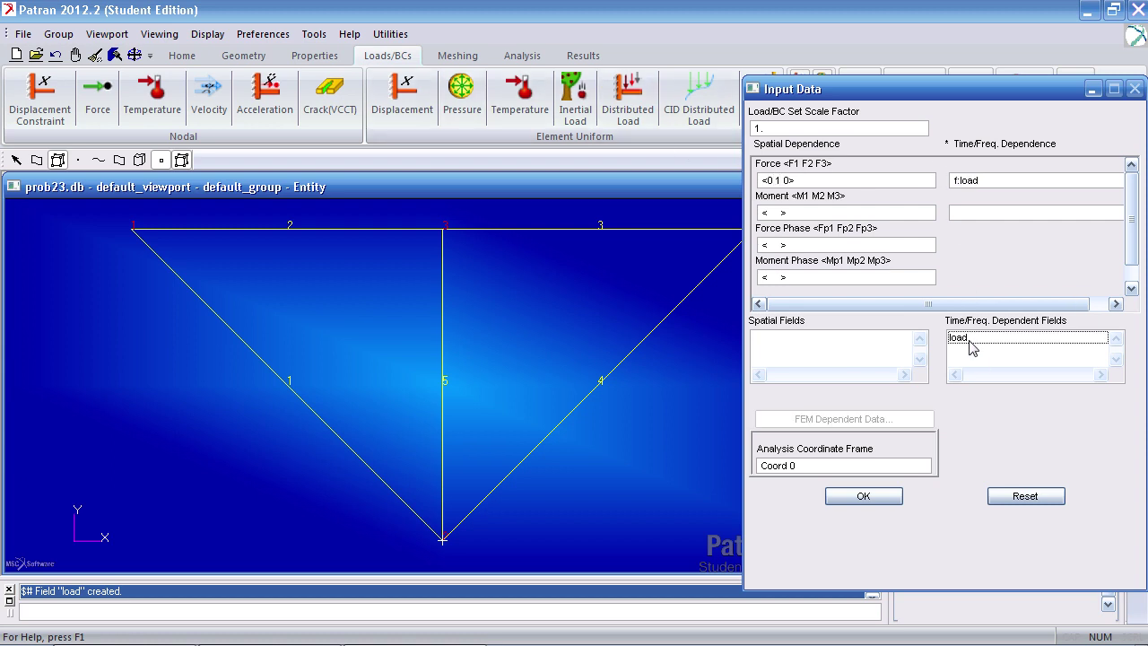
left_click(866, 499)
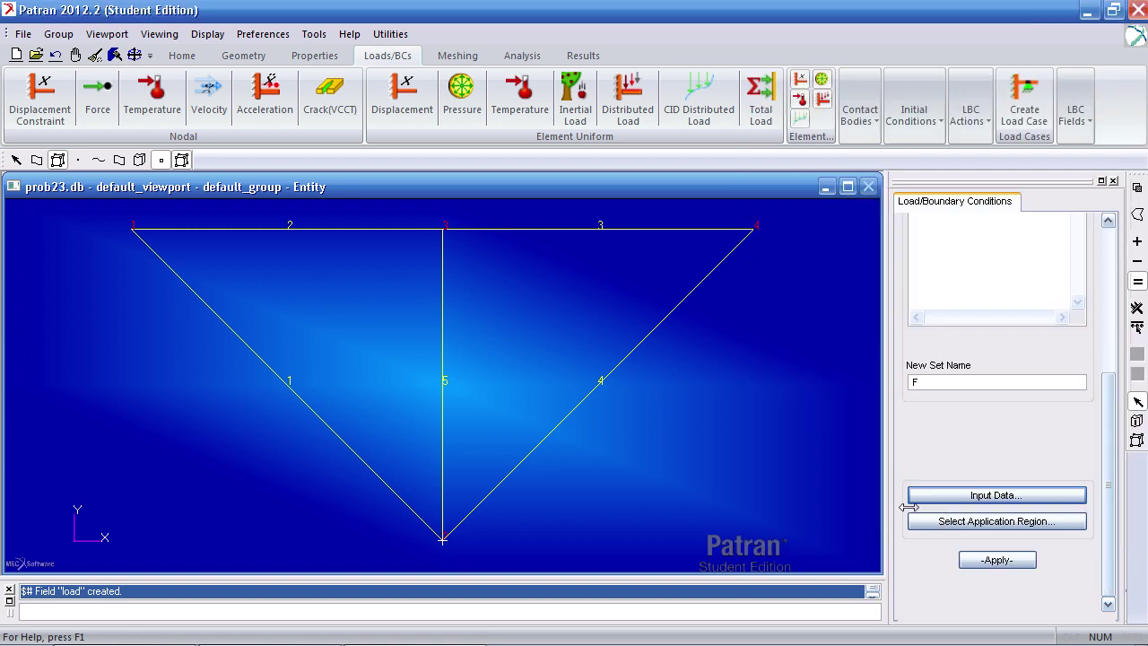
Apply force set F to node 3 and create it.
left_click(962, 523)
left_click(978, 229)
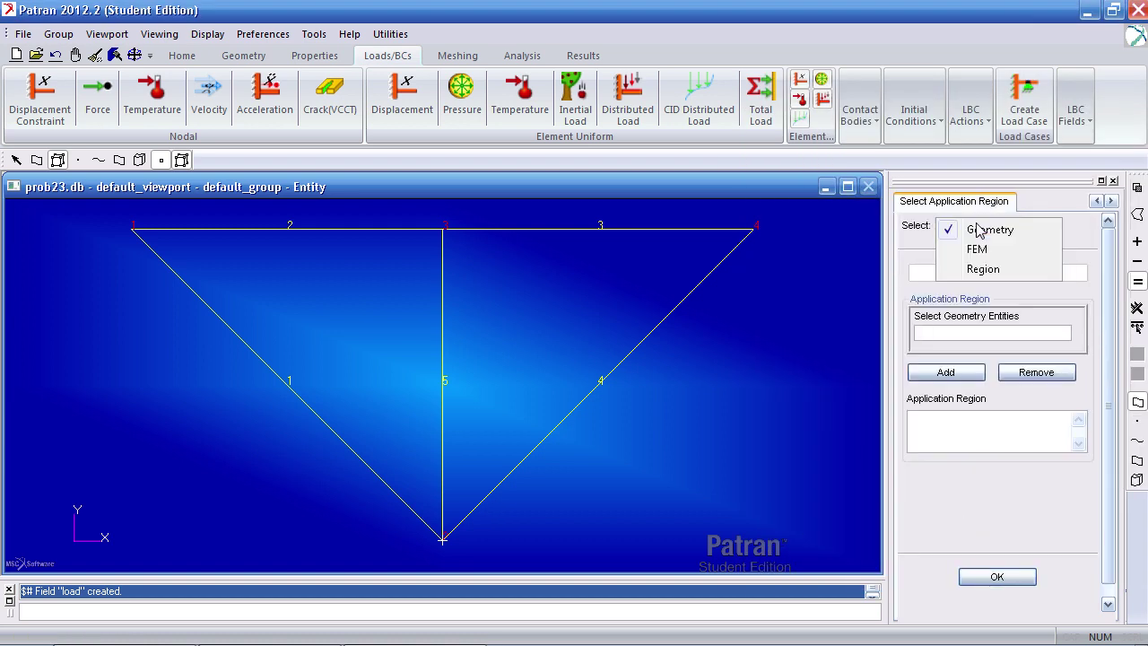
left_click(983, 250)
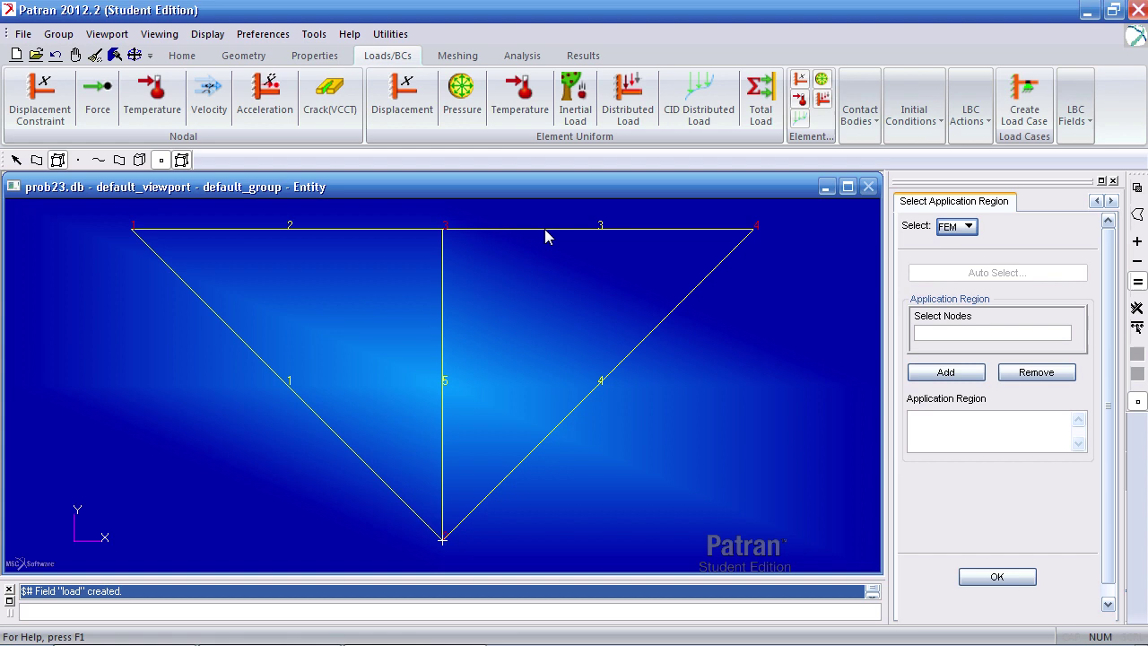
left_click(443, 229)
left_click(947, 372)
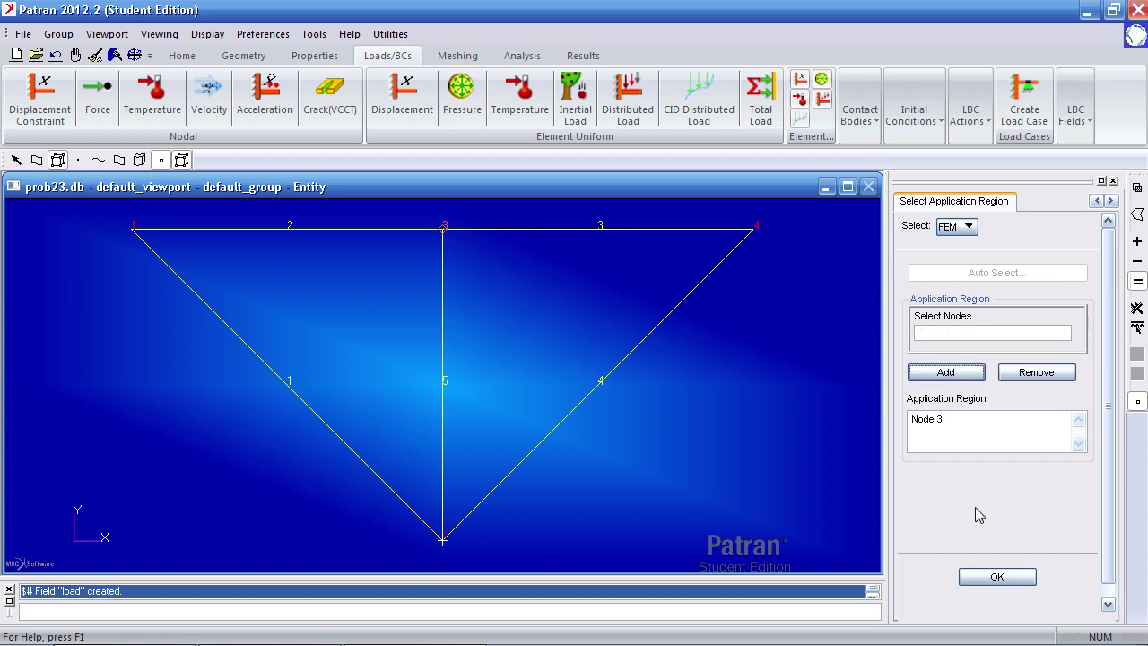
left_click(997, 577)
left_click(998, 562)
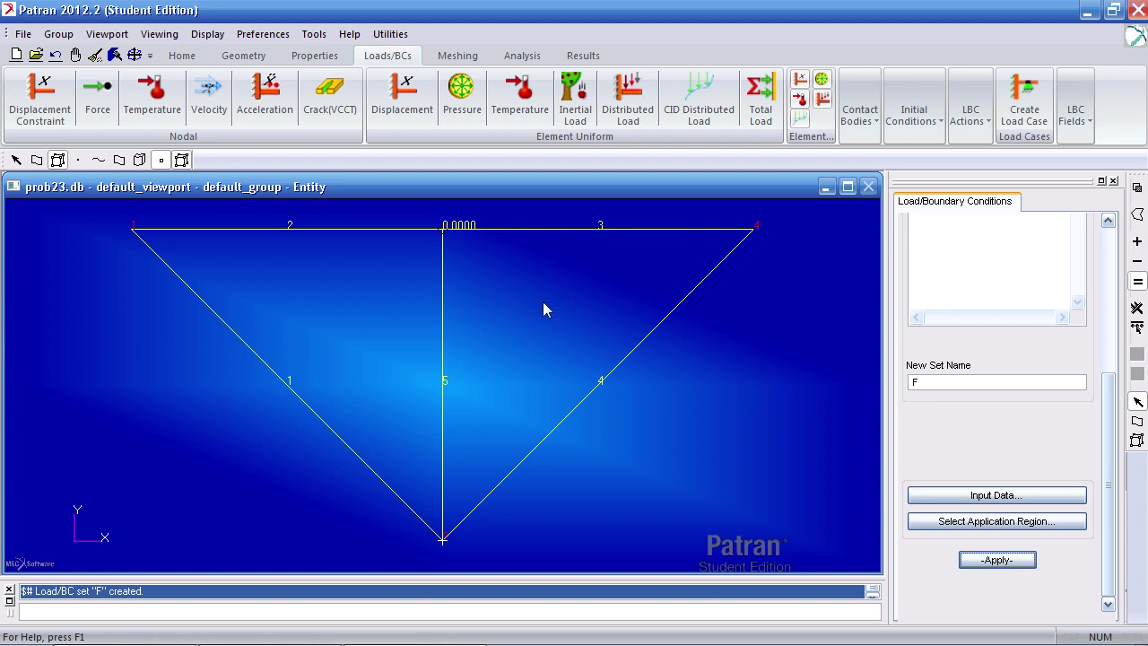
Define displacement constraint 13456 fixing translations T1, T3 and all three rotations.
left_click(61, 122)
type("13456")
left_click(1021, 494)
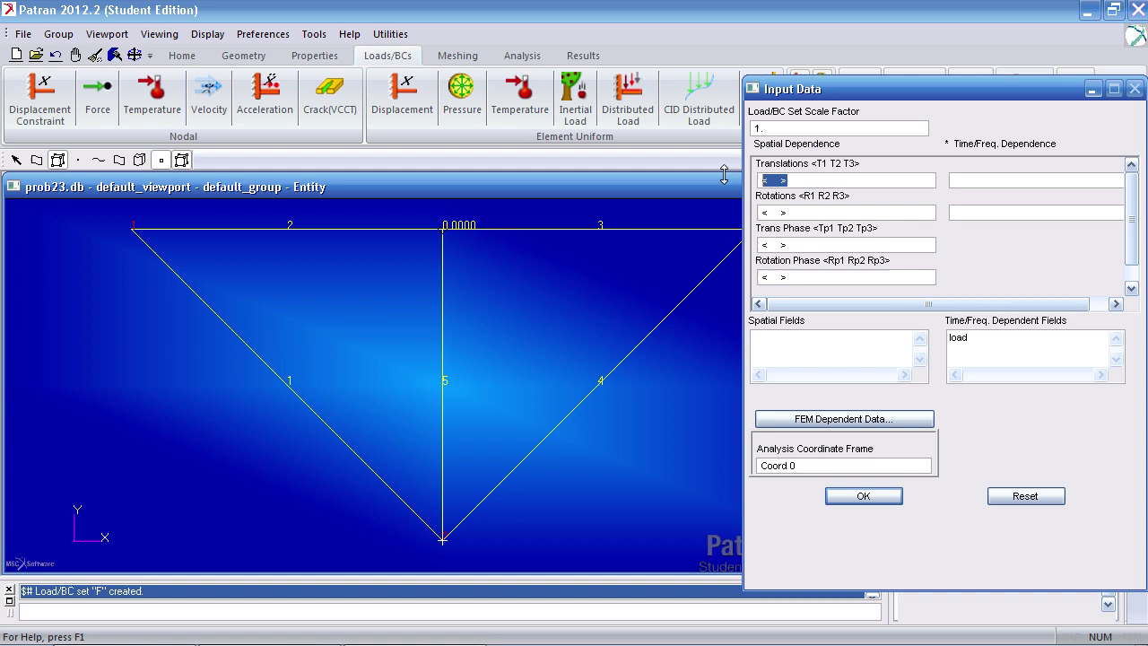
type("<0")
key("Tab")
key("Tab")
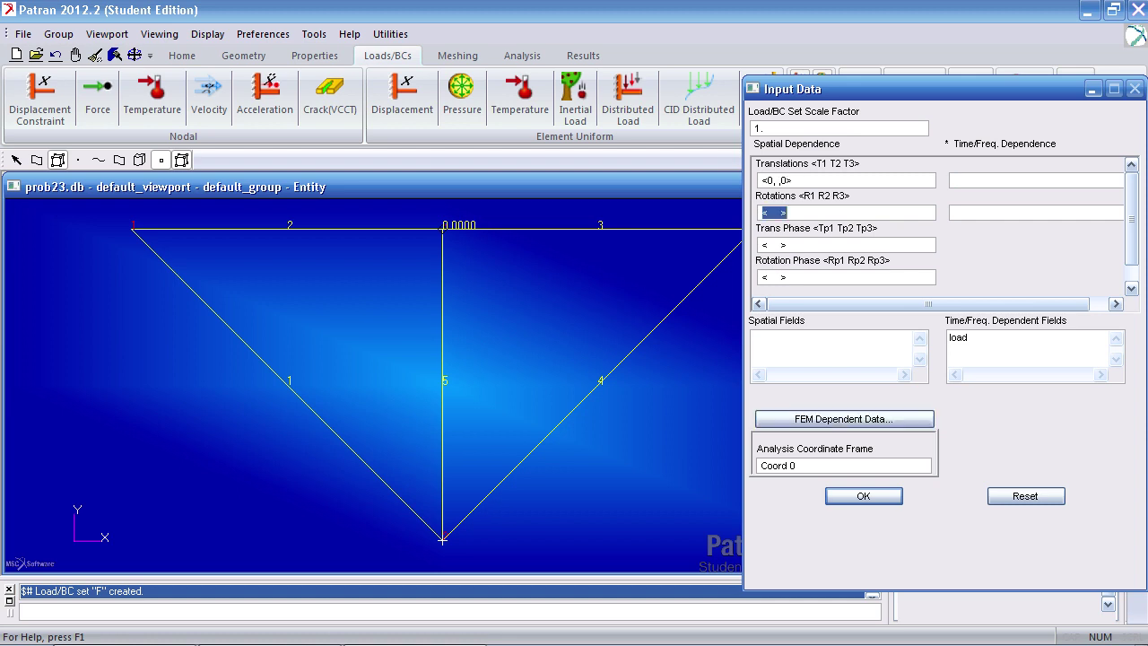
type("<")
left_click(863, 496)
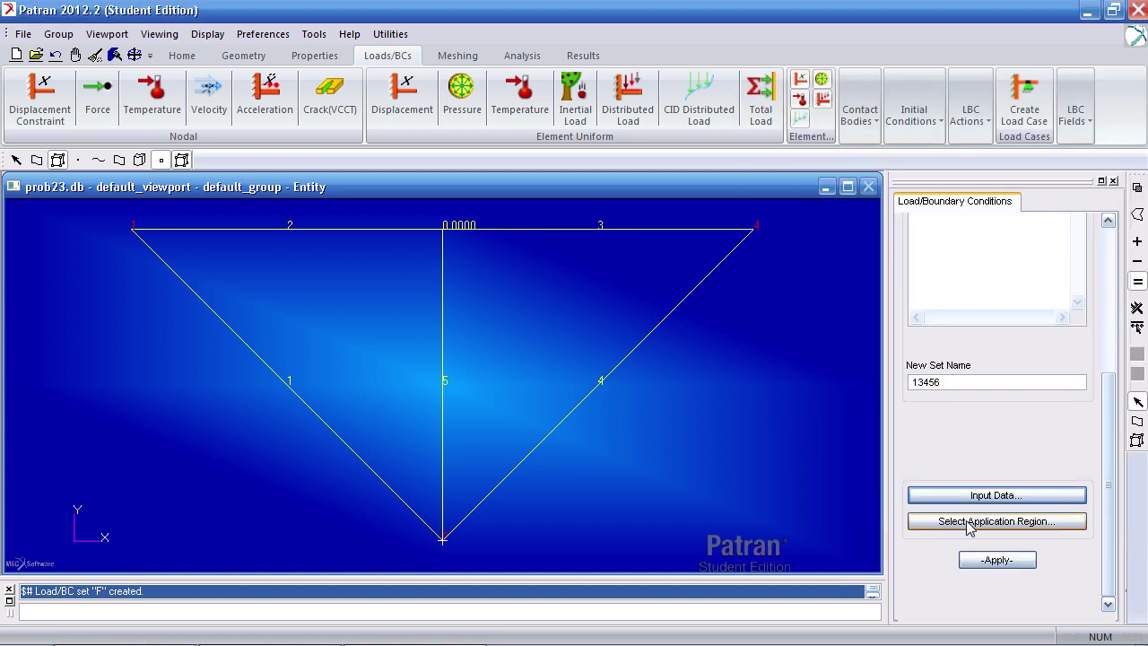
Apply constraint 13456 to truss nodes 1 through 4 and create the set.
left_click(967, 521)
left_click(1136, 328)
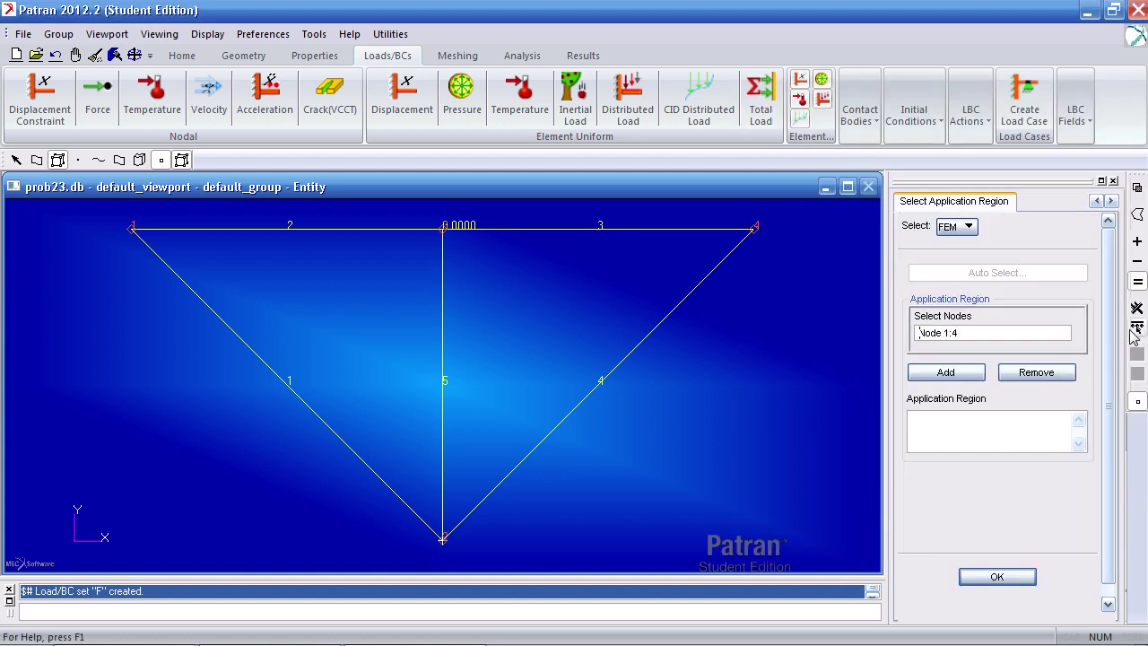
left_click(967, 377)
left_click(997, 576)
left_click(997, 560)
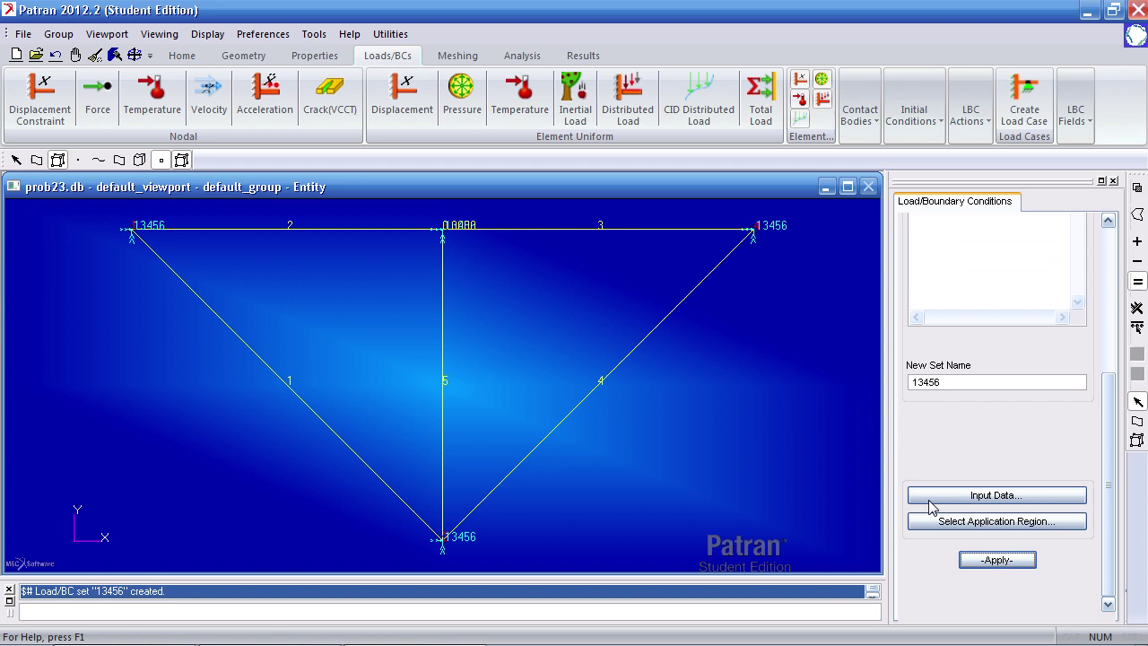
left_click_drag(961, 384, 765, 383)
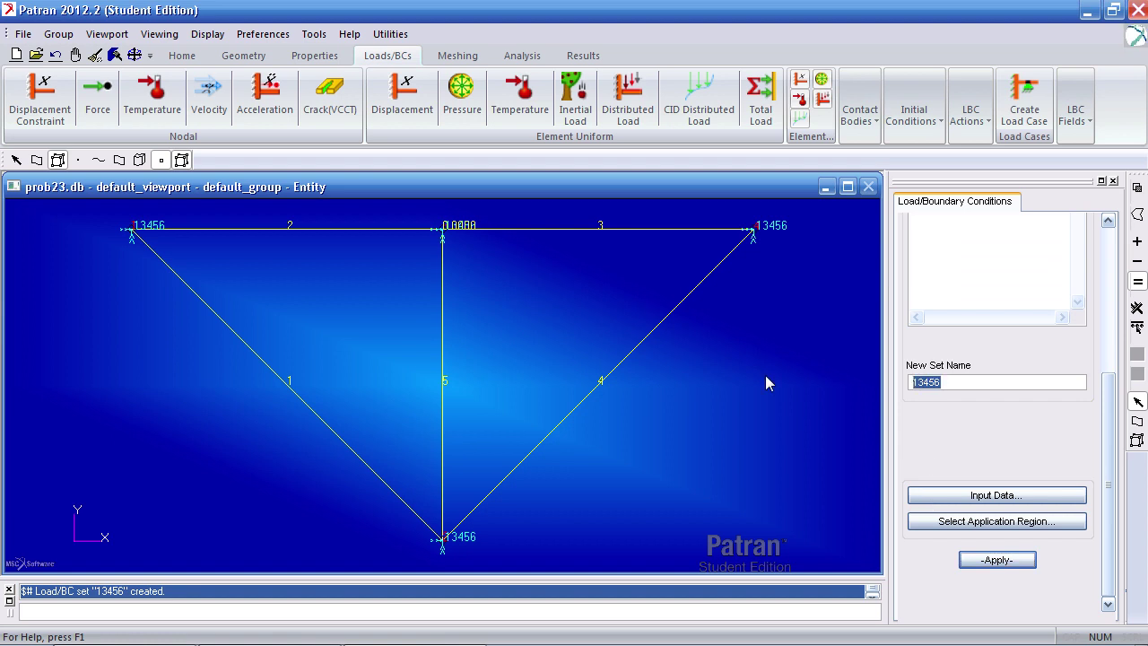
Define constraint set 2 with translations <,0,> and no rotation constraints.
type("2")
left_click(1028, 495)
left_click(814, 180)
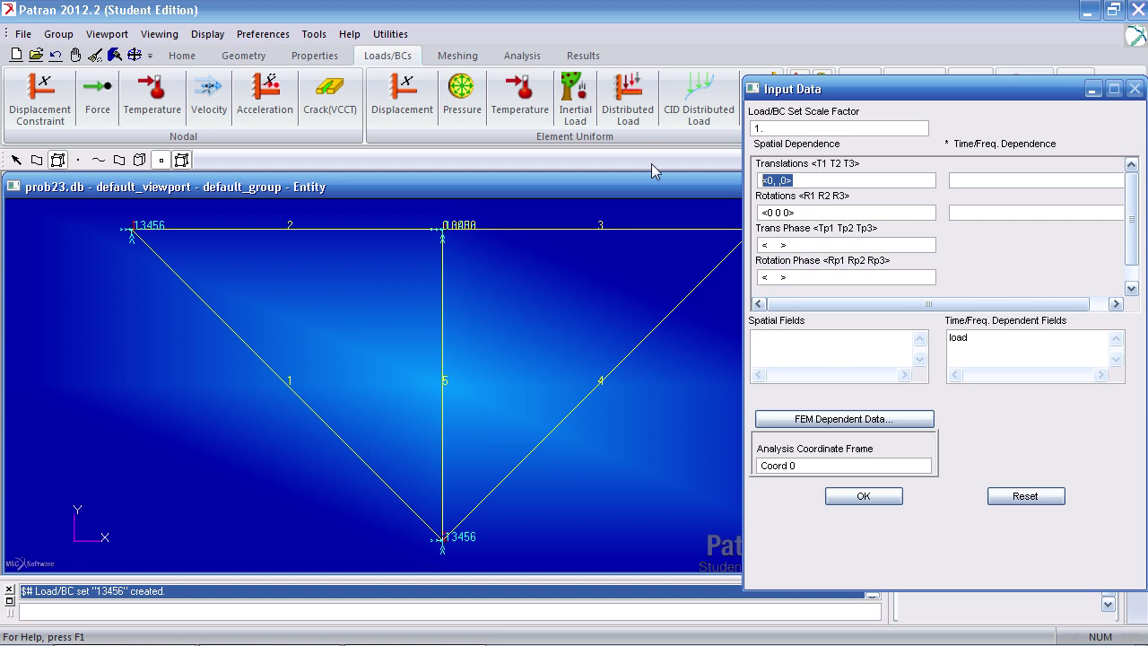
type("<,0")
key("Tab")
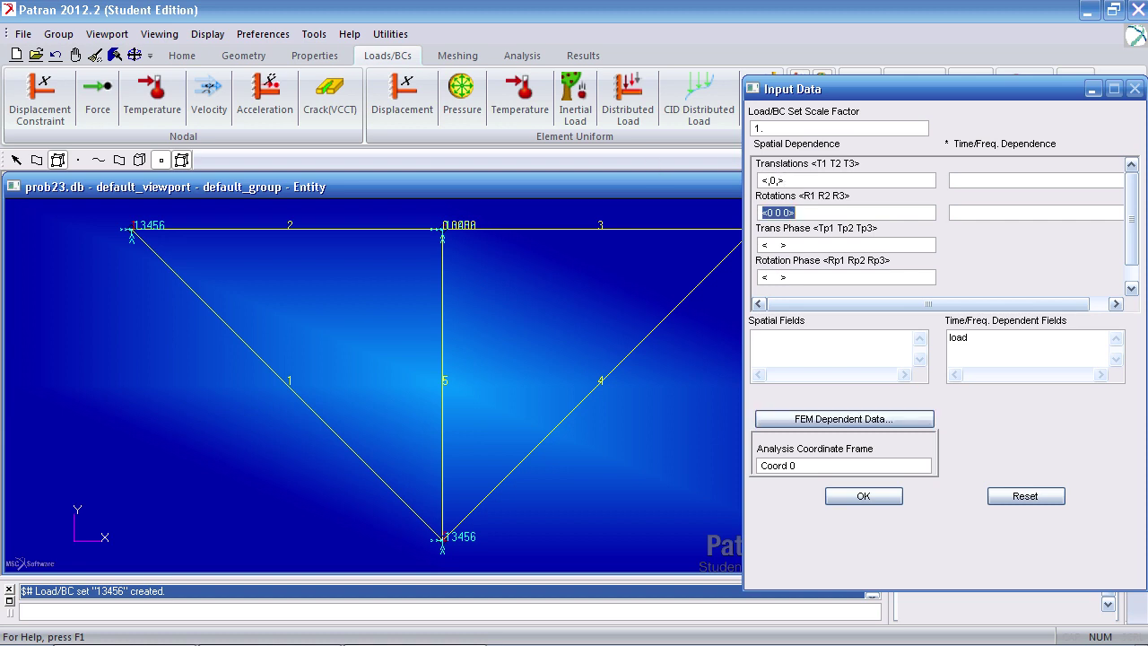
key("BackSpace")
left_click(863, 496)
Apply constraint set 2 to the bottom node, Node 2, and create it.
left_click(965, 521)
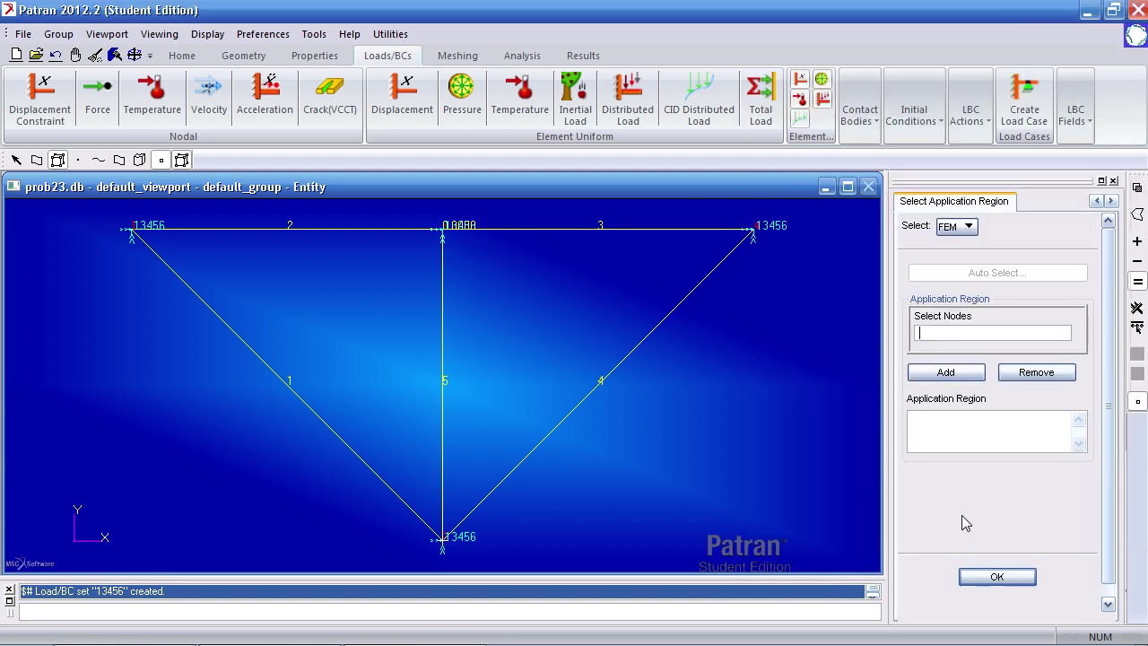
left_click(439, 541)
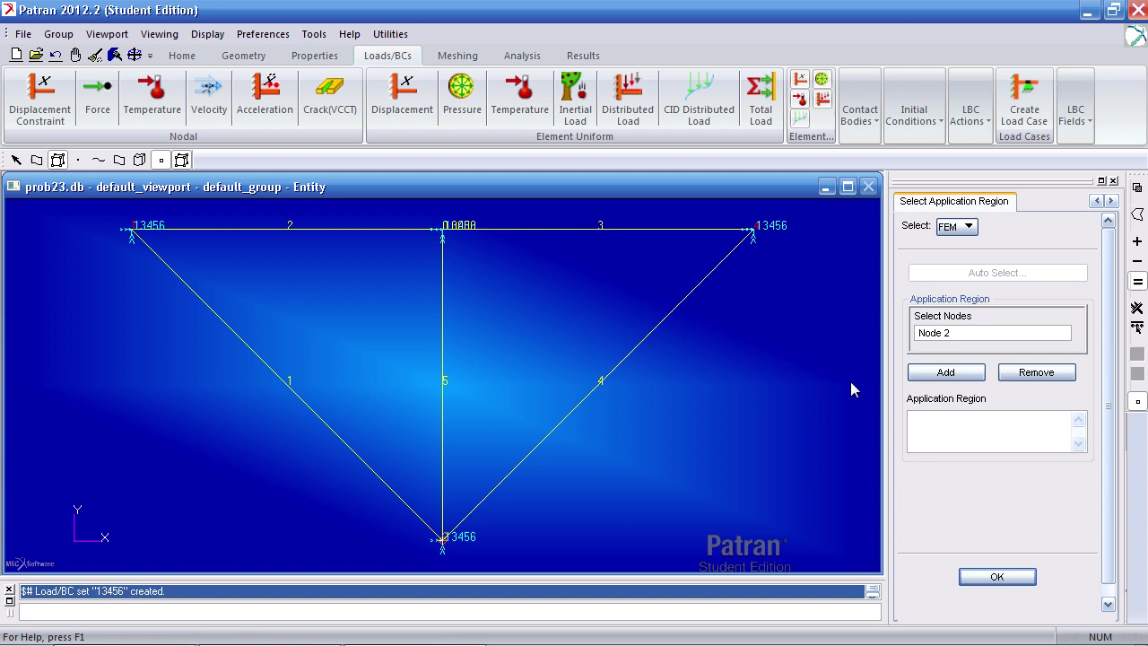
left_click(943, 373)
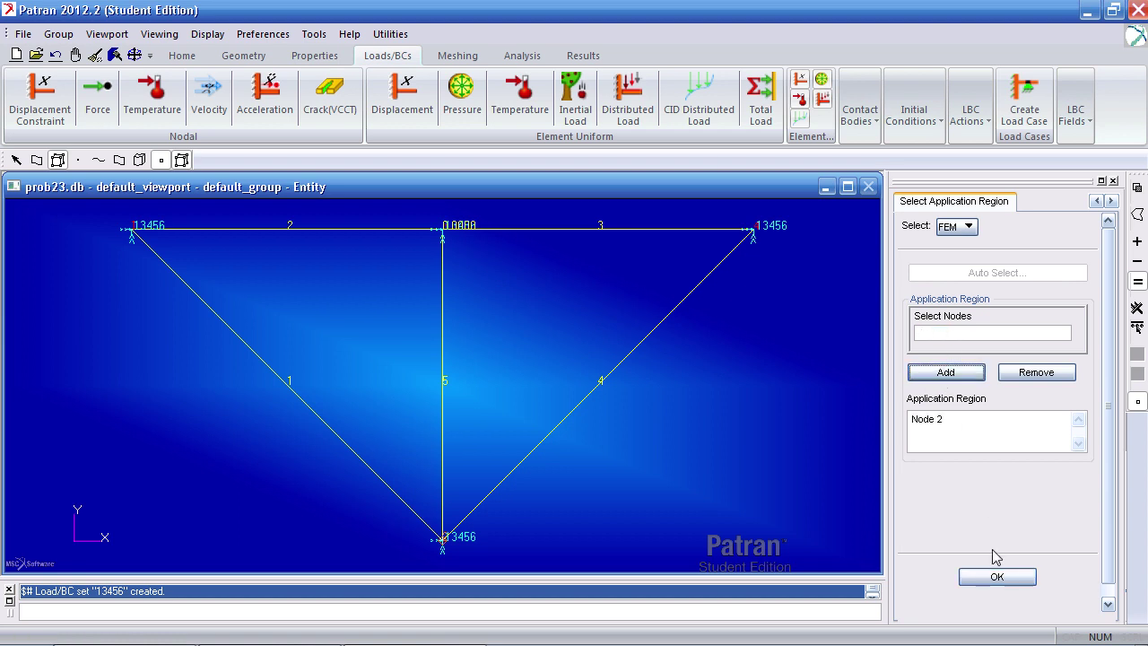
left_click(997, 576)
left_click(997, 561)
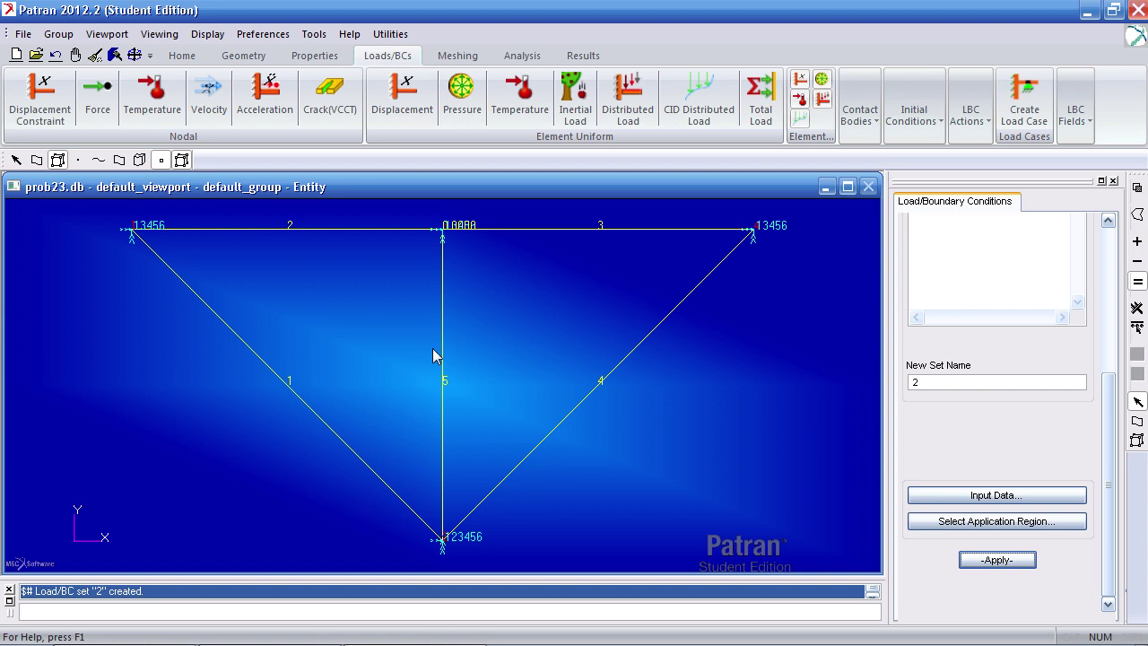
Set job prob23's solution type to Frequency Response with Direct formulation (SOL 108).
left_click(524, 56)
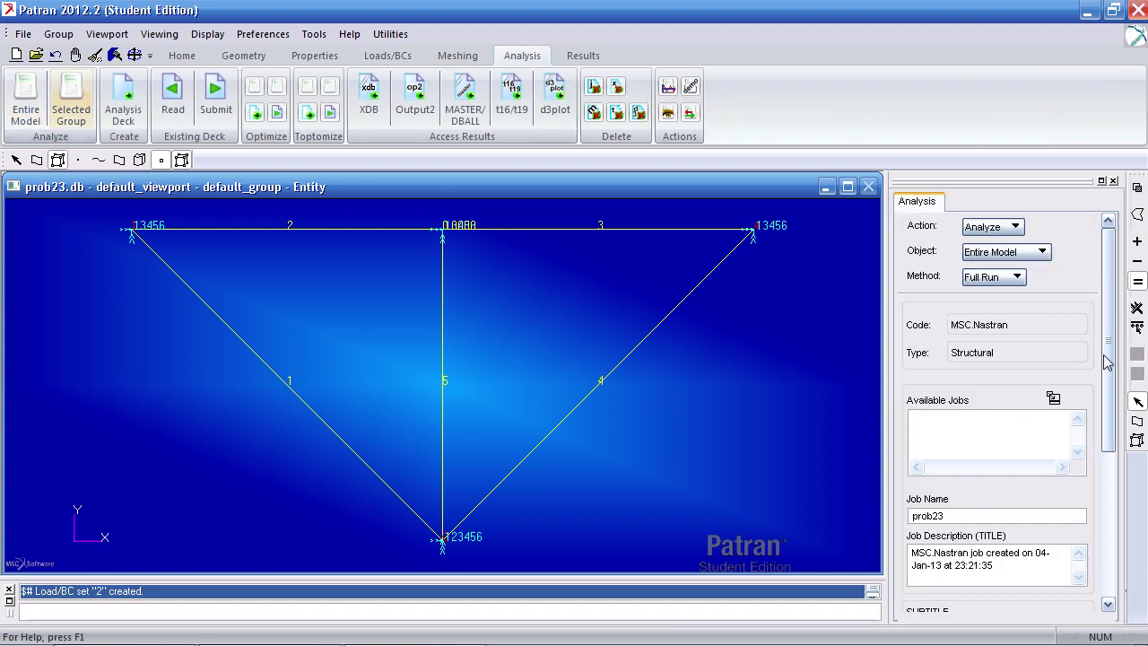
scroll(1056, 505, "down", 6)
left_click(1023, 467)
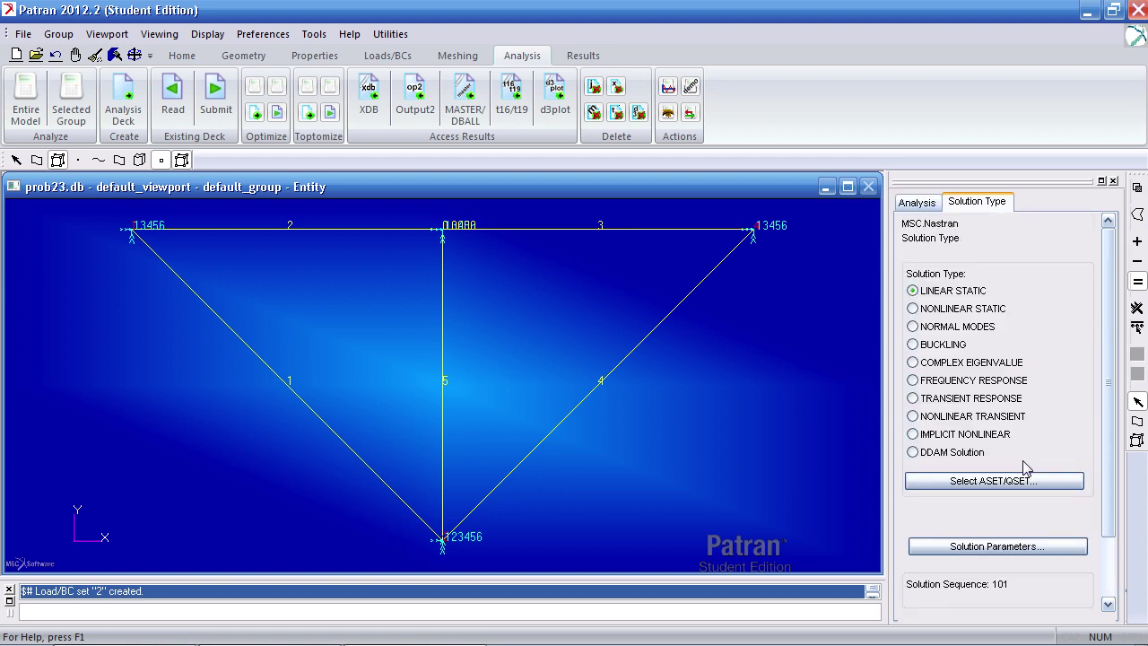
left_click(951, 380)
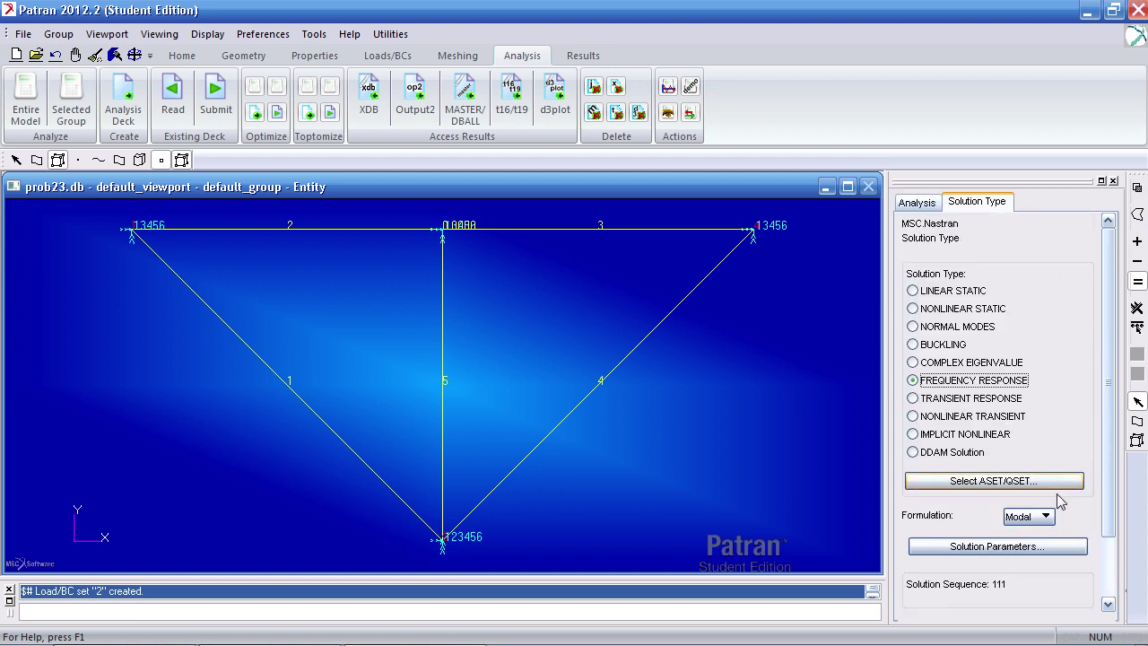
left_click(1045, 521)
left_click(1047, 521)
scroll(1109, 503, "down", 3)
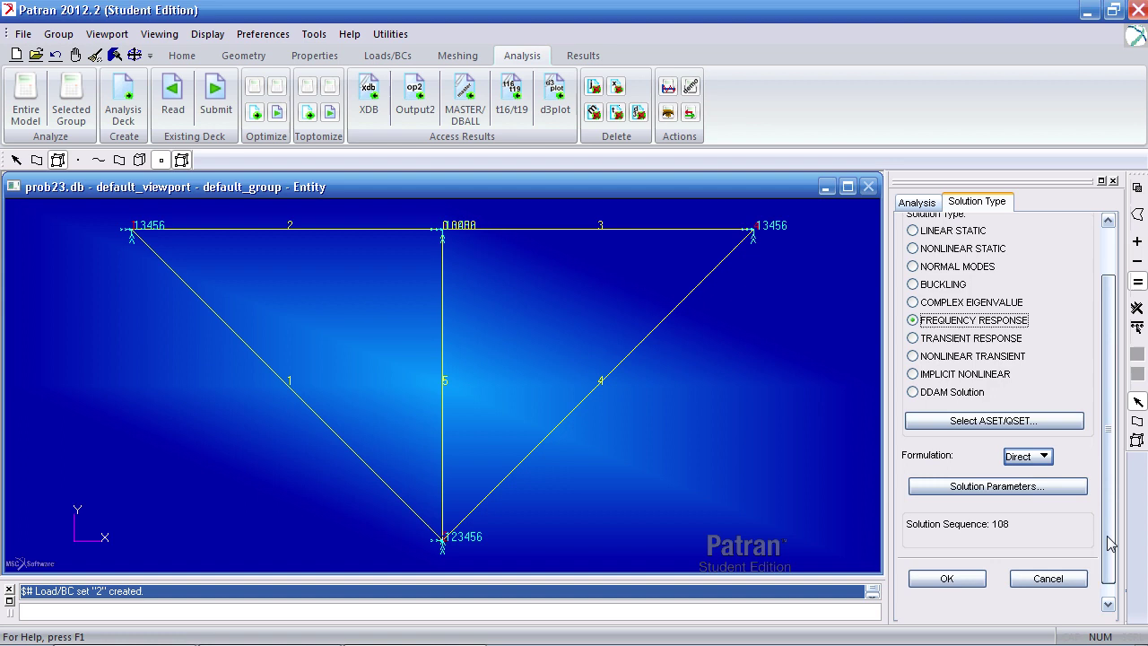
left_click(948, 563)
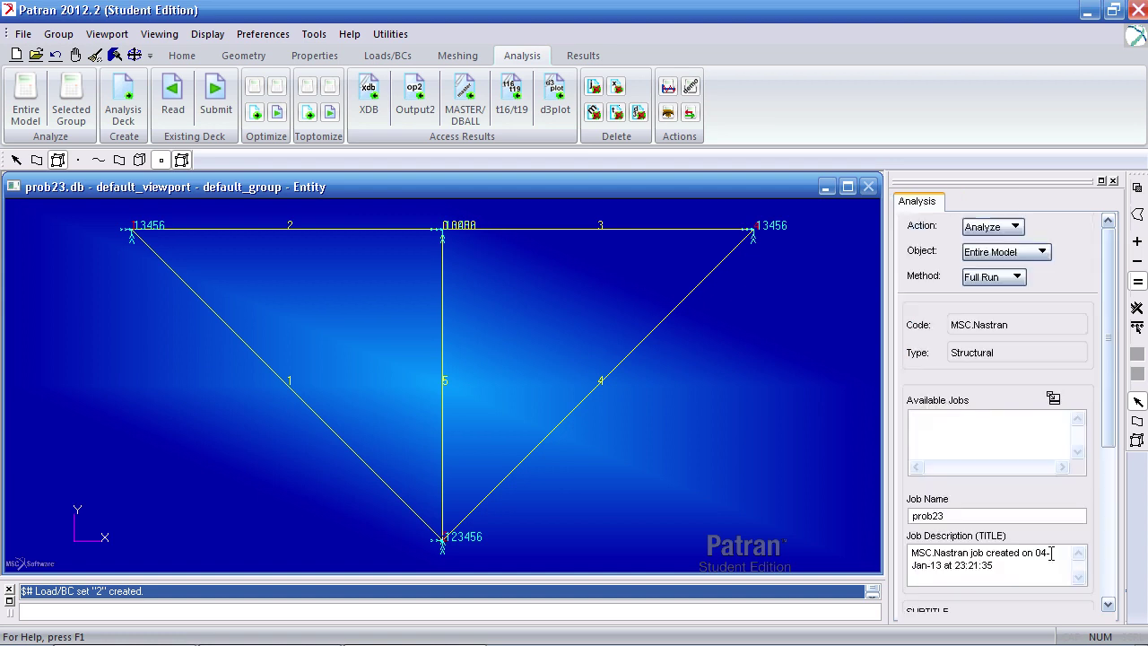
scroll(1104, 586, "down", 5)
Define subcase lc's frequencies with end frequency 30 and 6 increments.
left_click(996, 539)
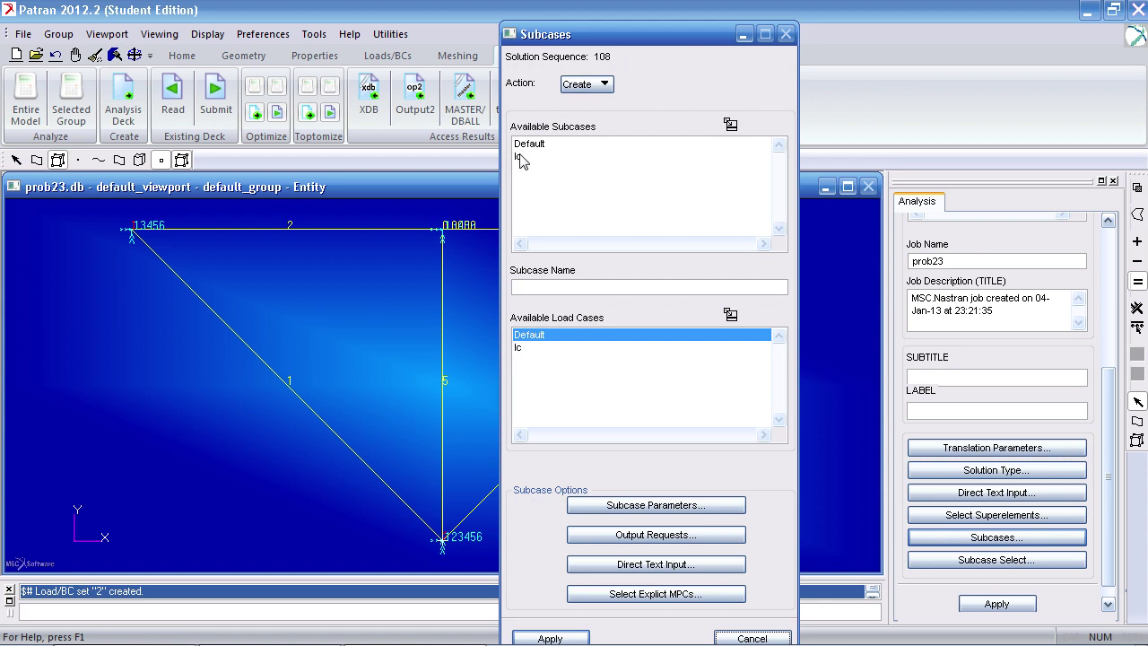
left_click(520, 156)
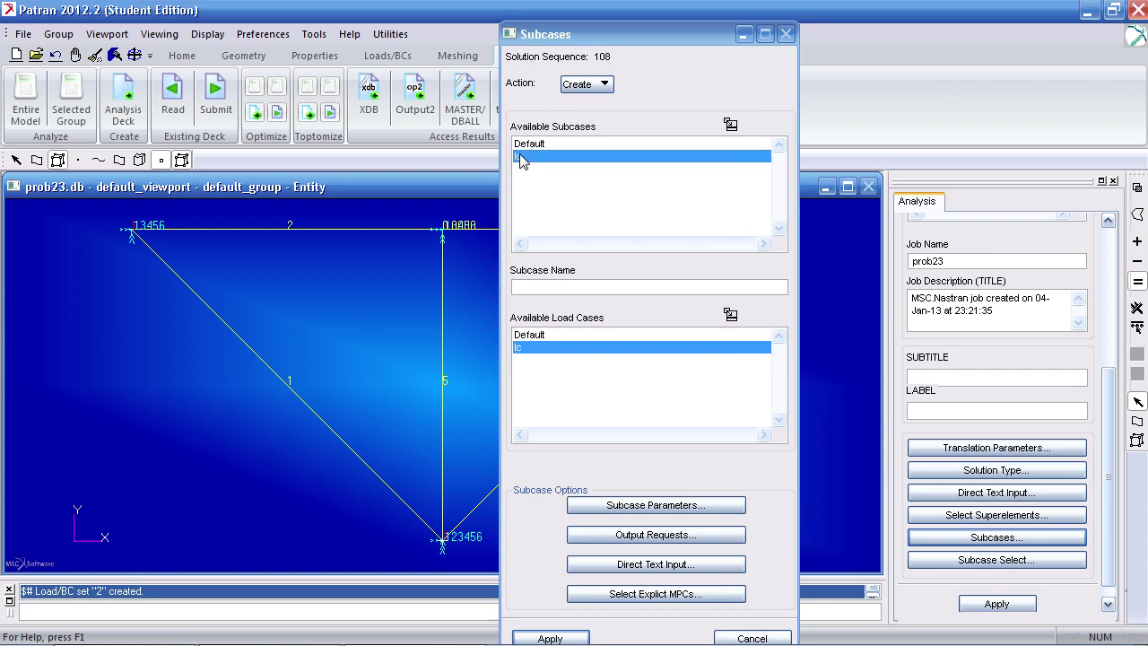
left_click(668, 506)
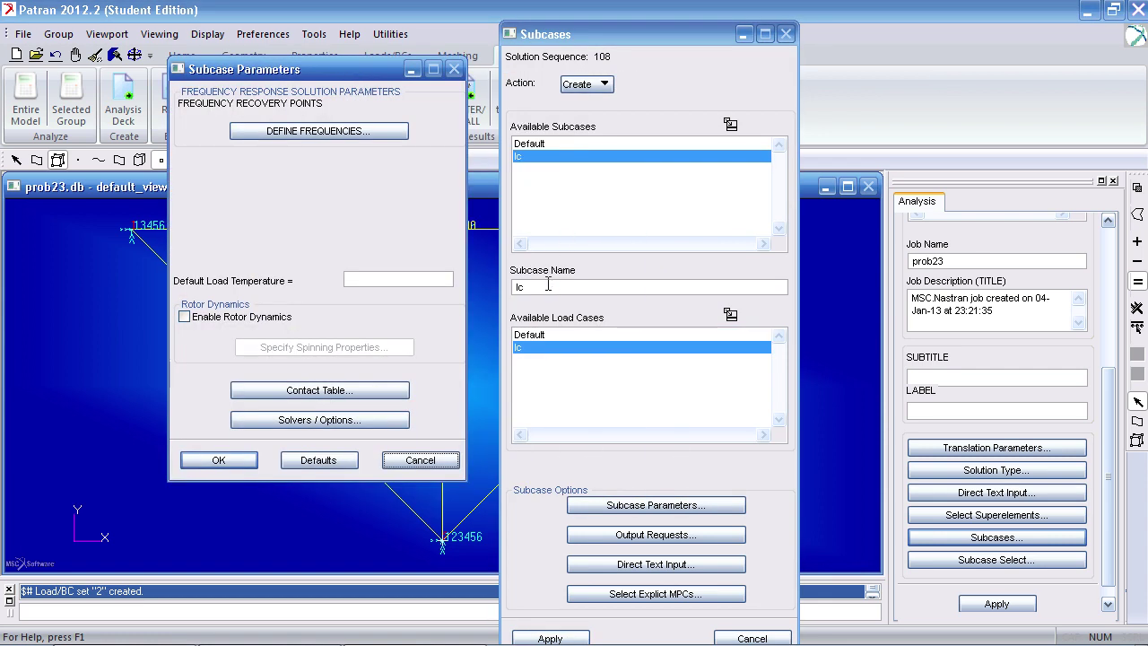
left_click_drag(537, 288, 485, 283)
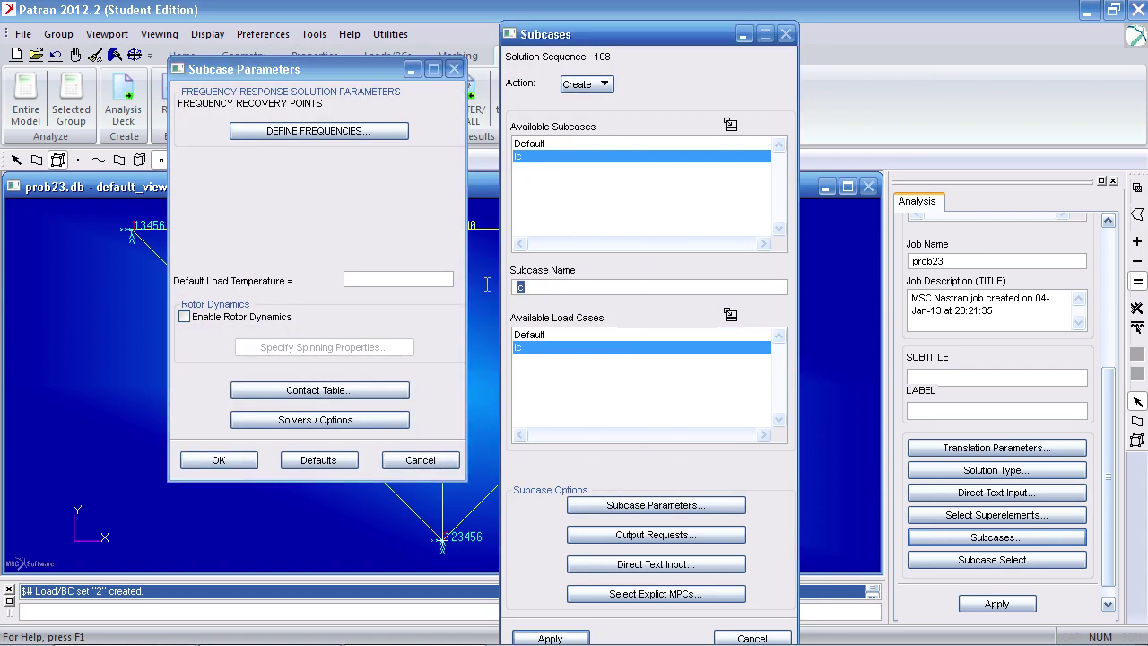
left_click(358, 134)
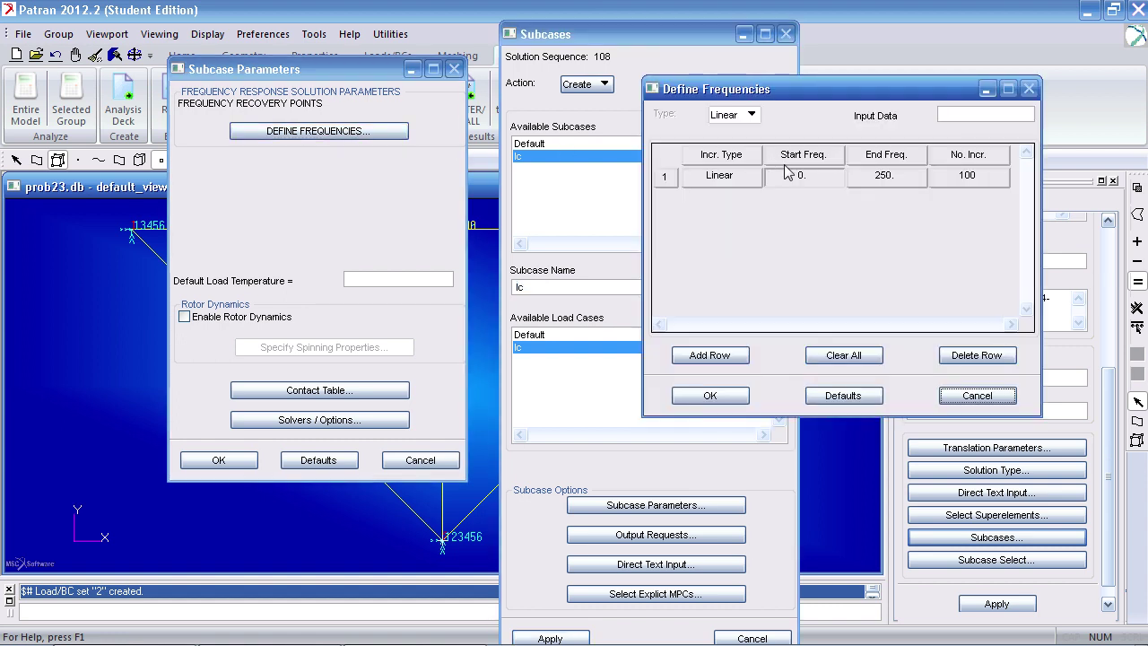
left_click(882, 175)
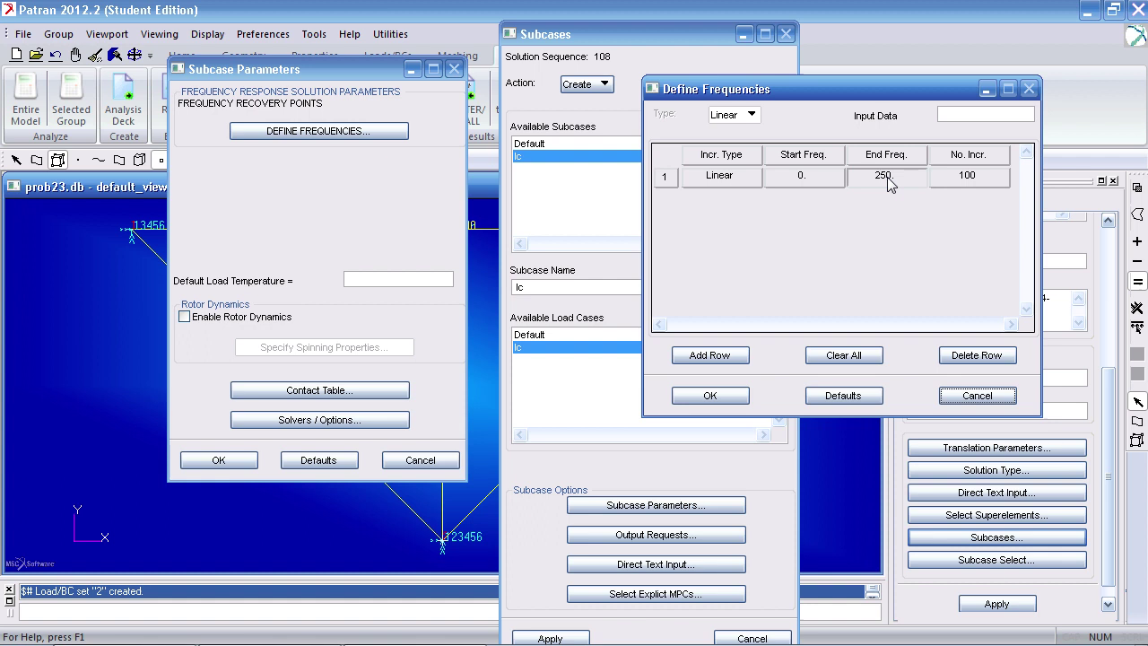
type("30")
left_click(960, 176)
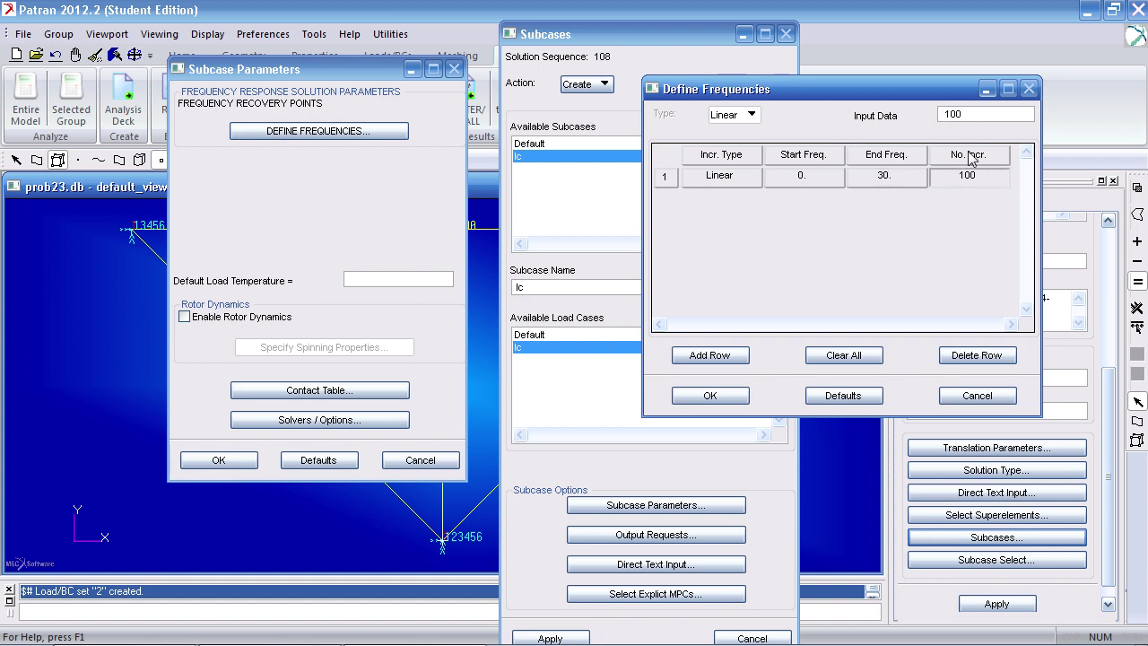
left_click_drag(976, 114, 862, 108)
type("60")
Confirm the frequency parameters, apply them to subcase lc, and close the Subcases dialog.
left_click(740, 398)
left_click(253, 462)
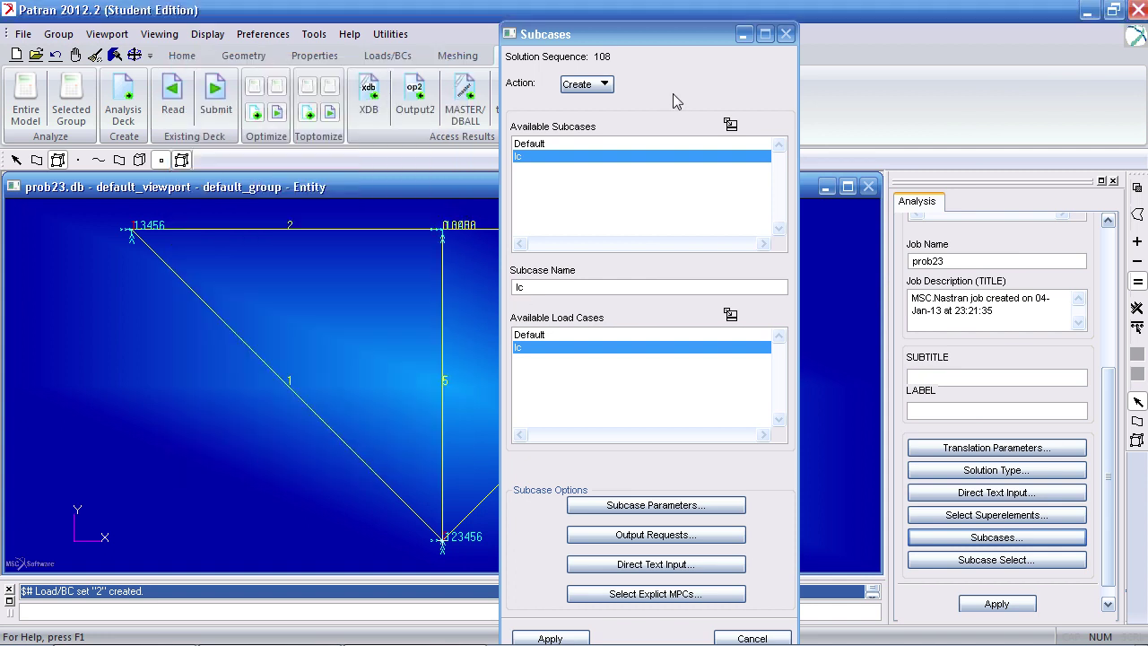
left_click_drag(694, 34, 707, 15)
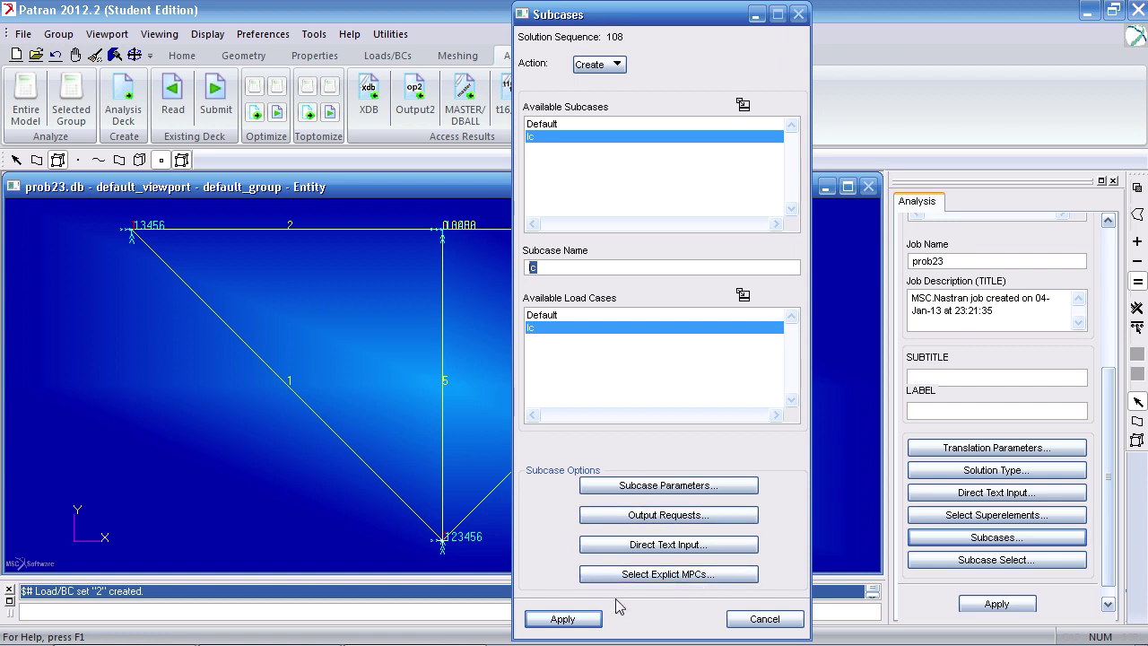
left_click(572, 620)
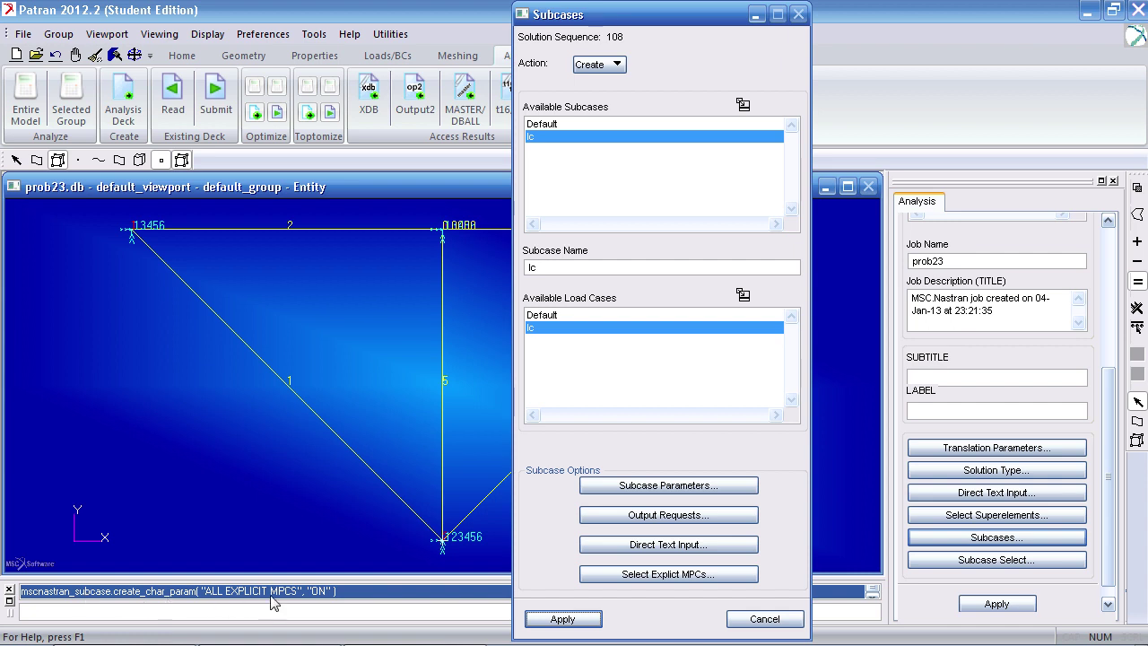
left_click(800, 618)
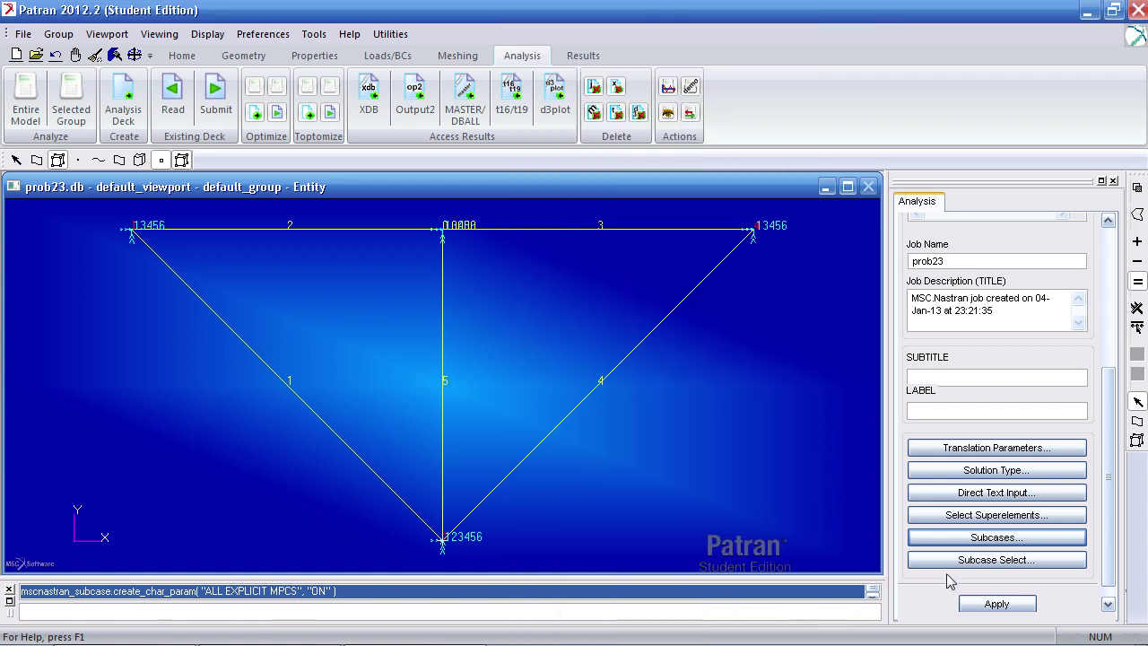
Replace Default with subcase lc in the job's subcase selection and submit prob23.
left_click(985, 563)
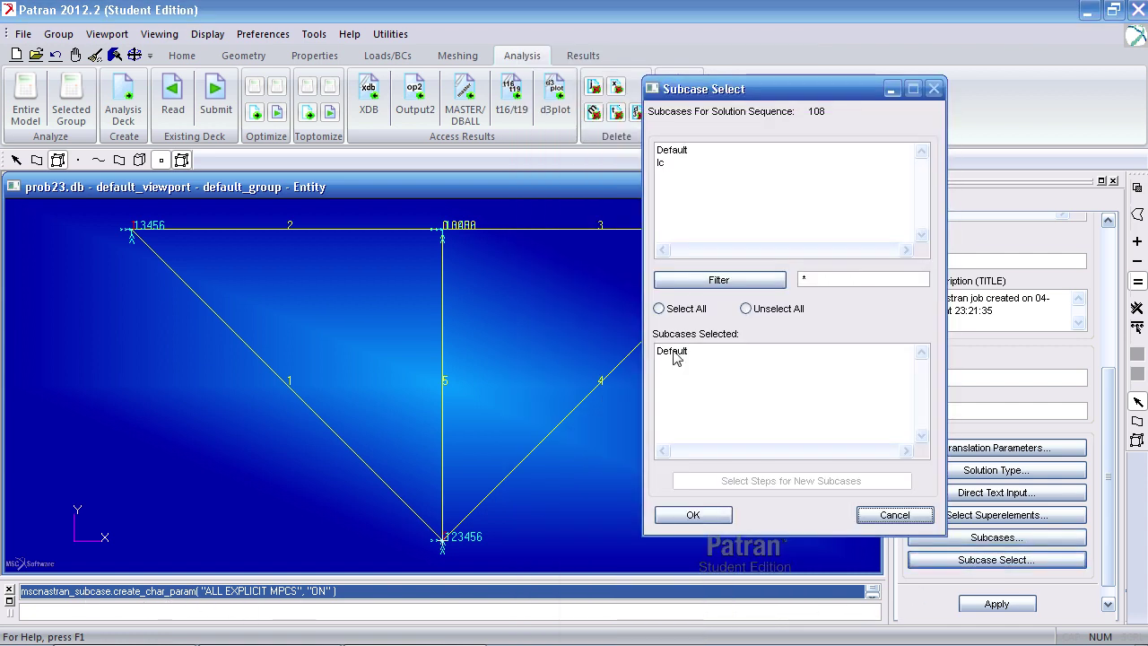
left_click(706, 353)
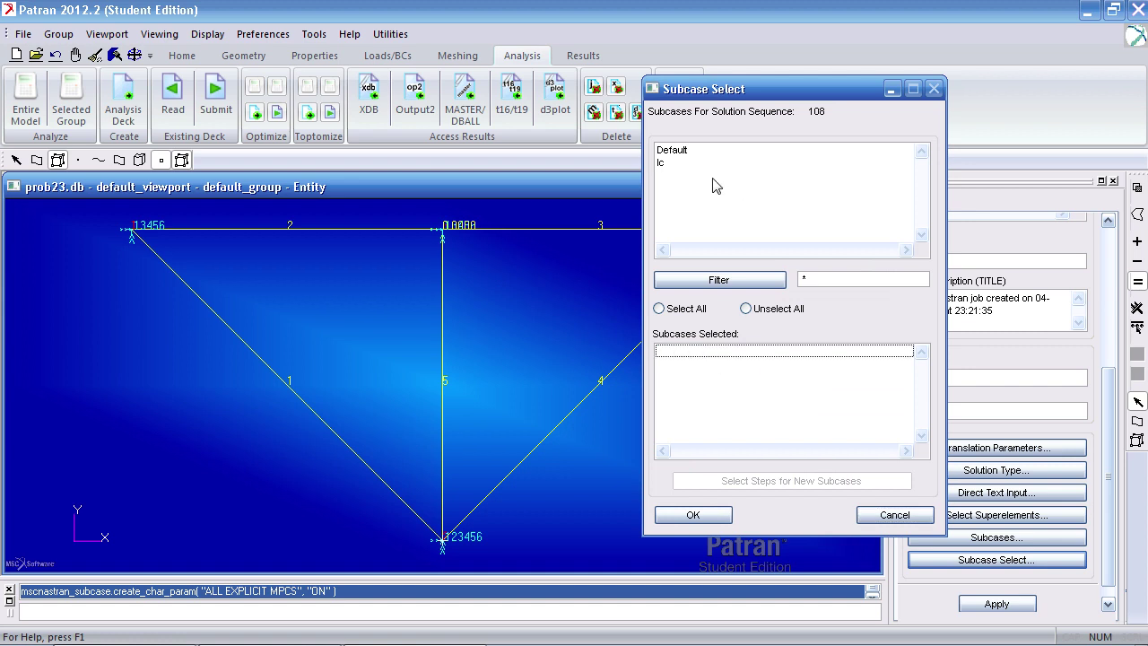
left_click(666, 164)
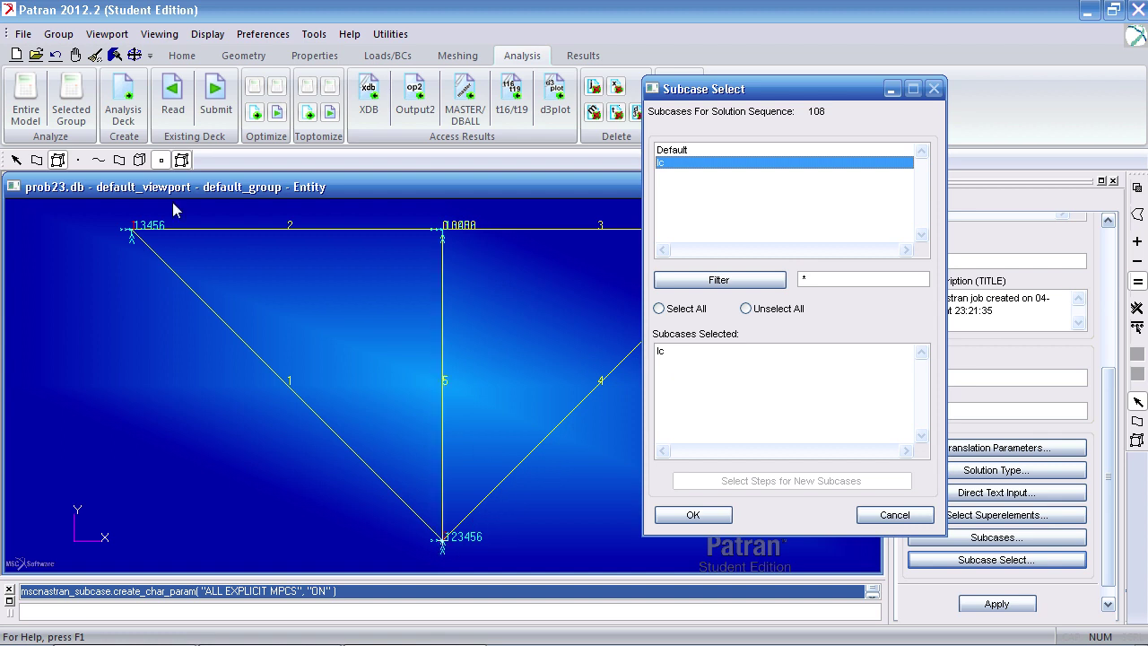
left_click(695, 514)
left_click(996, 604)
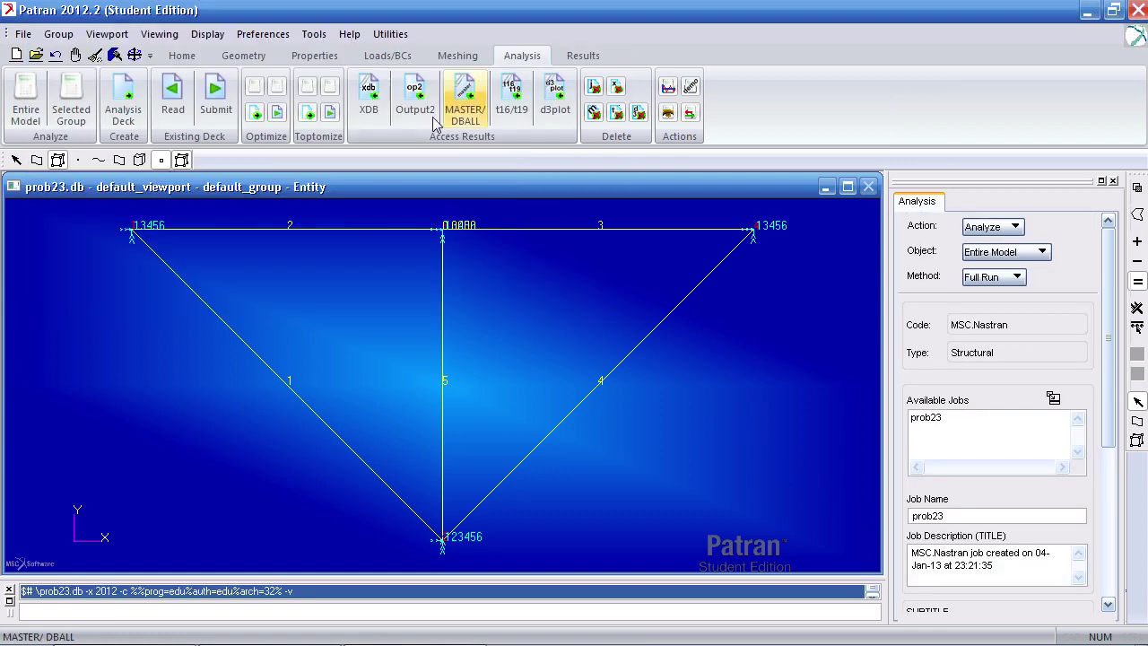
Attach the prob23 XDB results file and switch to the Results tools.
left_click(369, 97)
left_click_drag(1104, 371, 1098, 505)
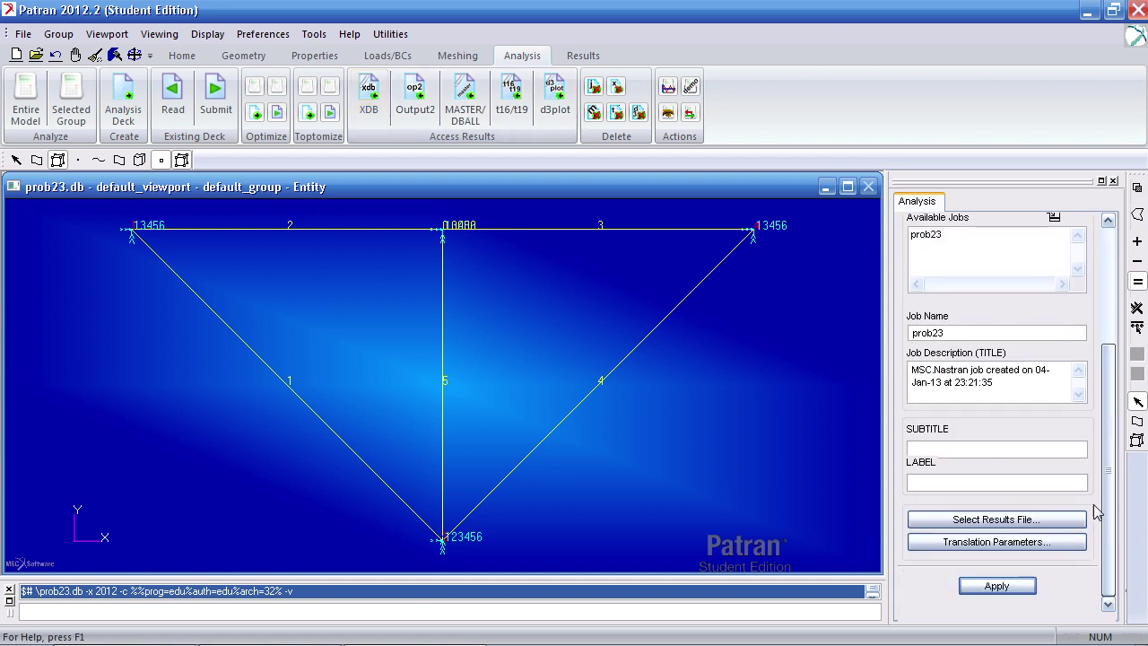
left_click(997, 587)
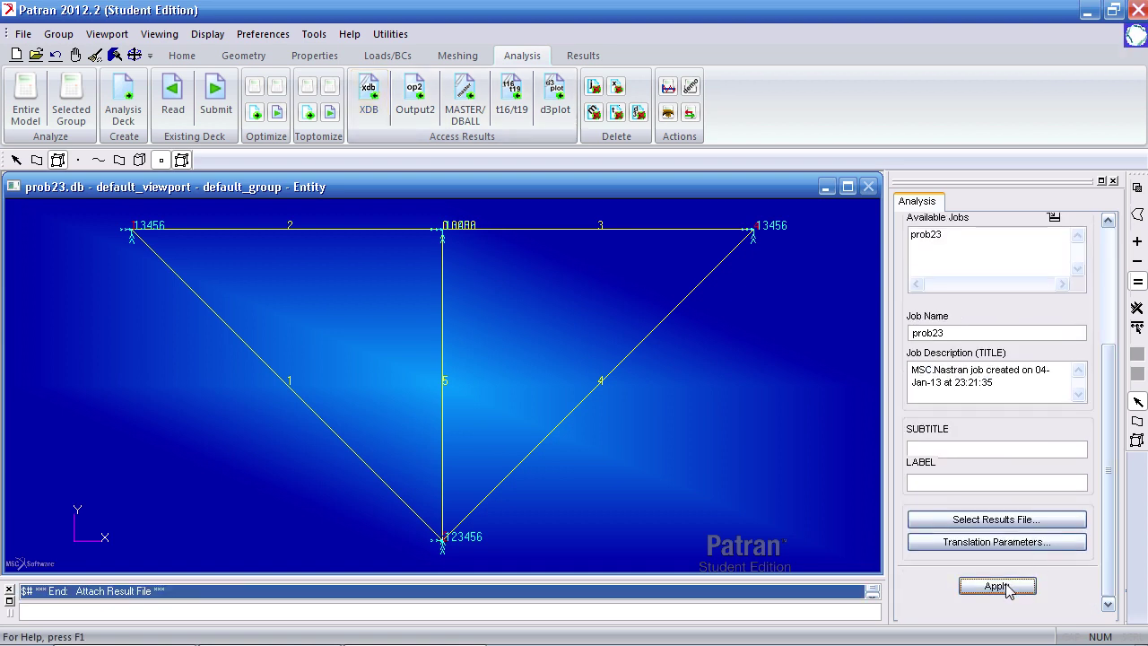
left_click(584, 58)
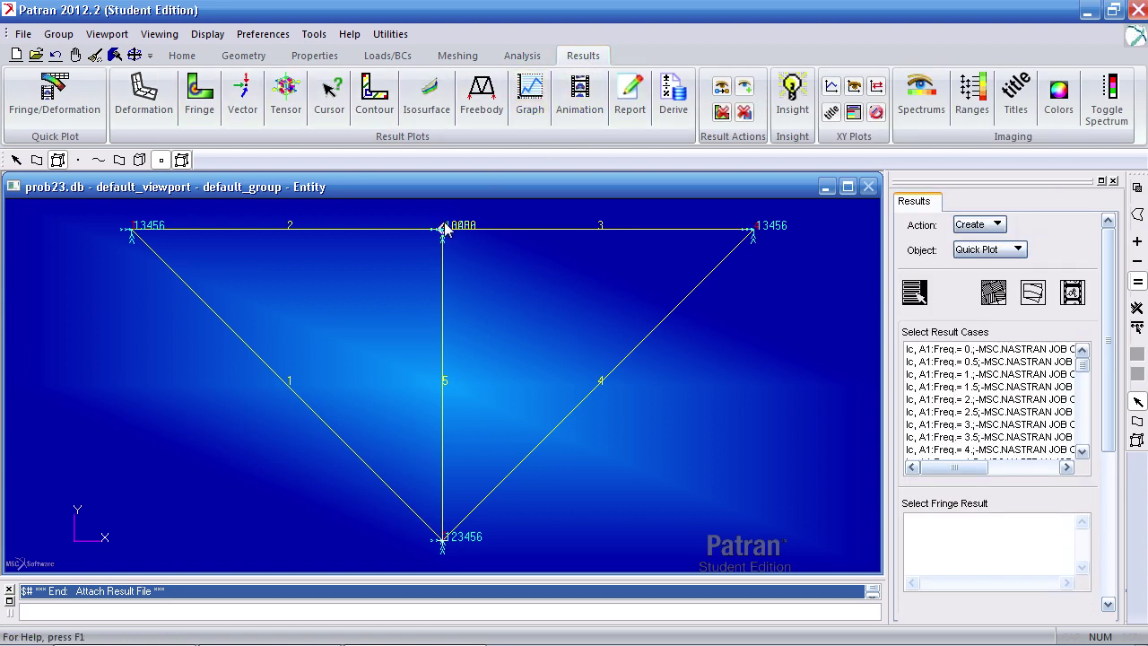
Start a Y vs X results graph with all Freq cases 0–30 and translational displacements as Y.
left_click(530, 98)
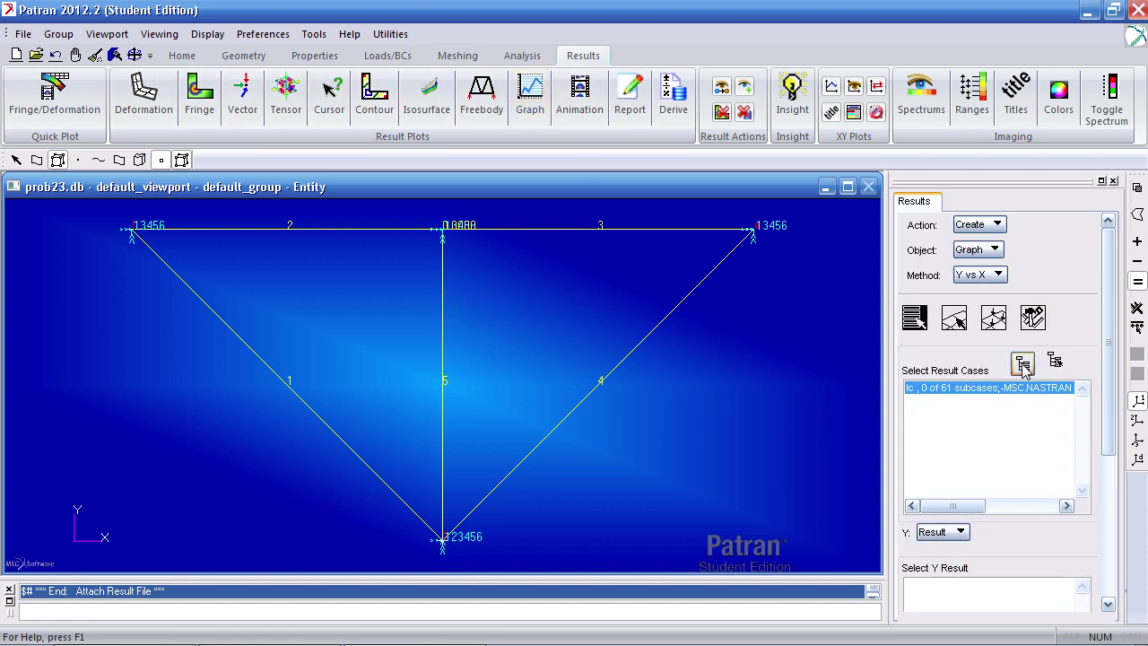
left_click(1023, 365)
left_click(1050, 387)
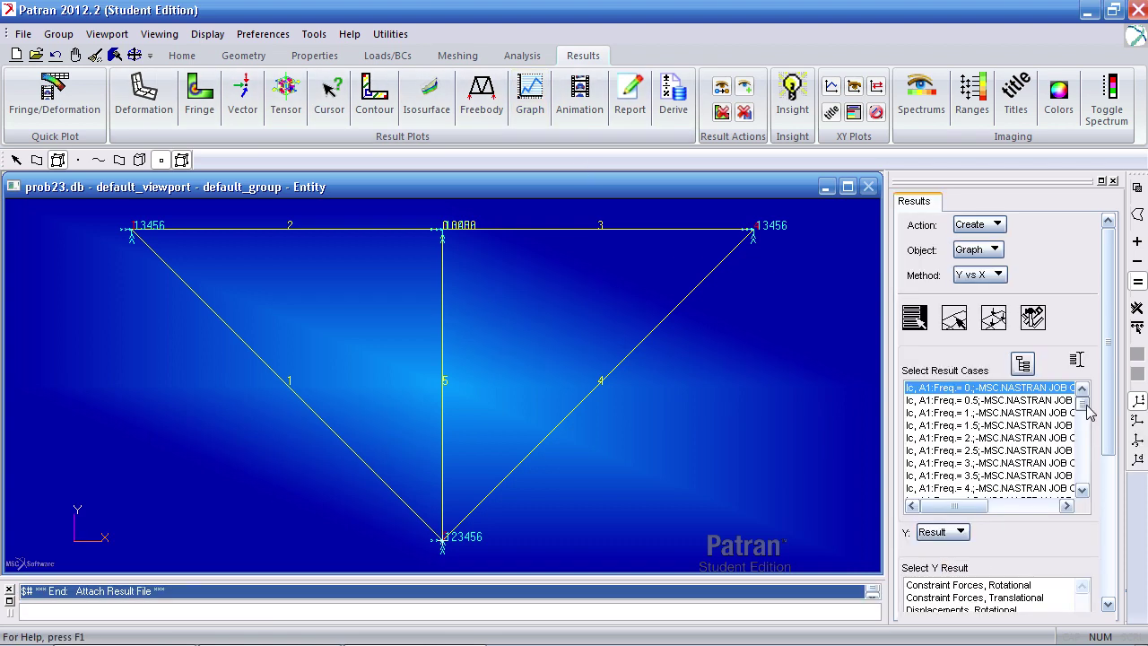
left_click_drag(1083, 403, 1083, 482)
left_click(987, 488, "shift")
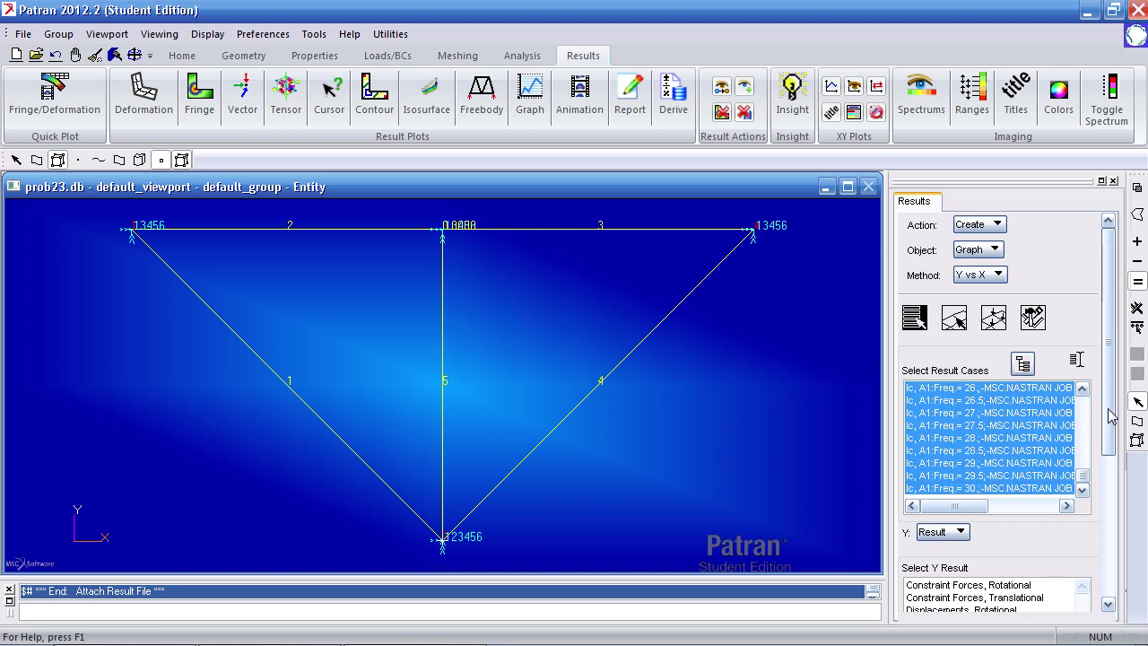
scroll(1100, 496, "down", 3)
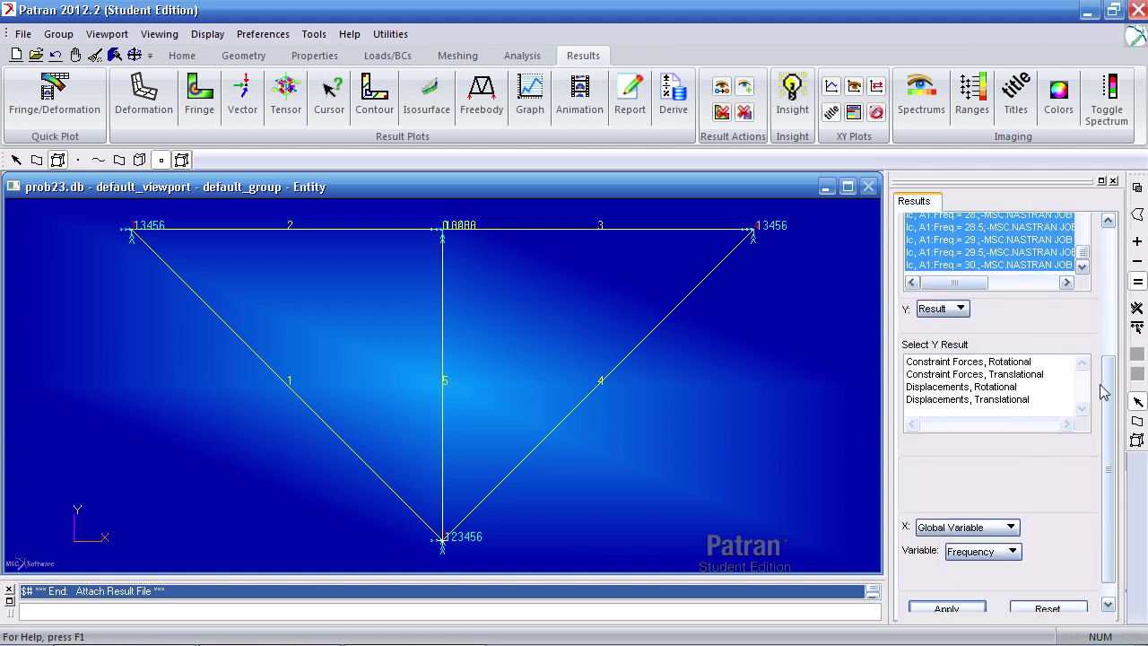
scroll(1109, 401, "down", 3)
left_click_drag(1109, 401, 1109, 405)
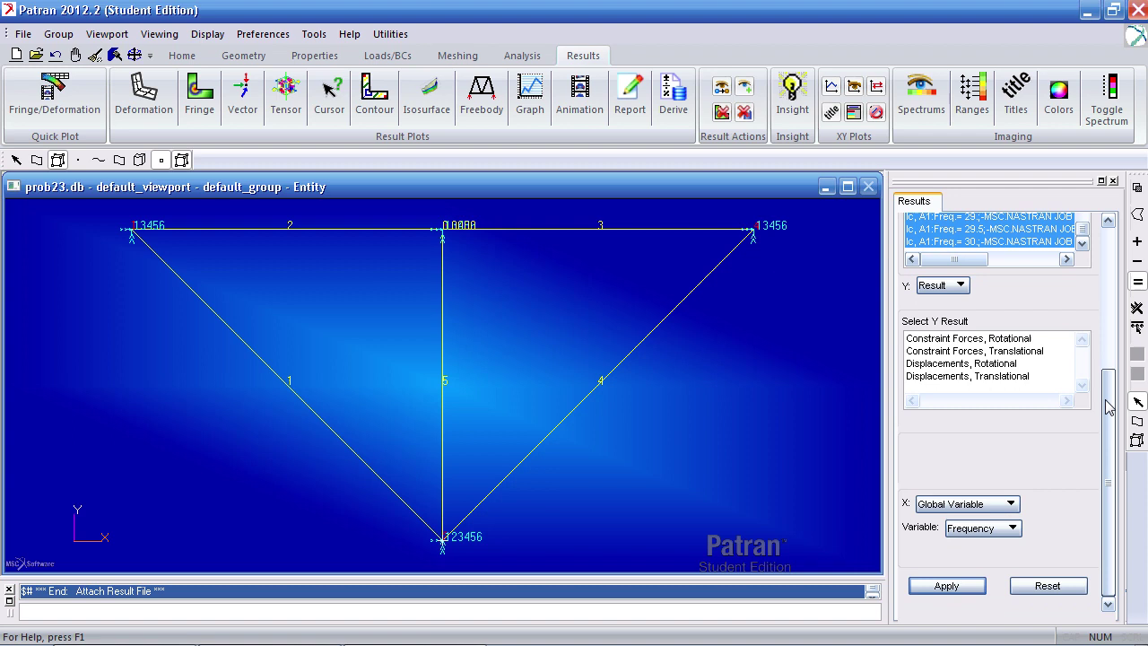
left_click(964, 378)
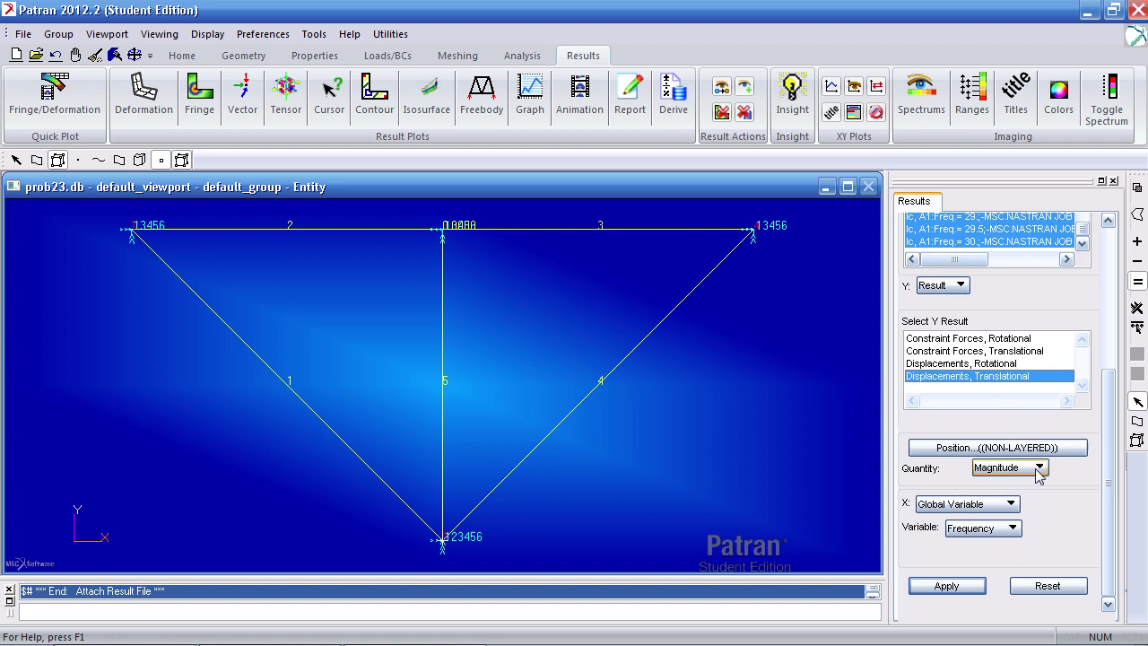
Plot Node 3's displacement against frequency and move the graph window fully into view.
left_click_drag(1109, 465, 1109, 321)
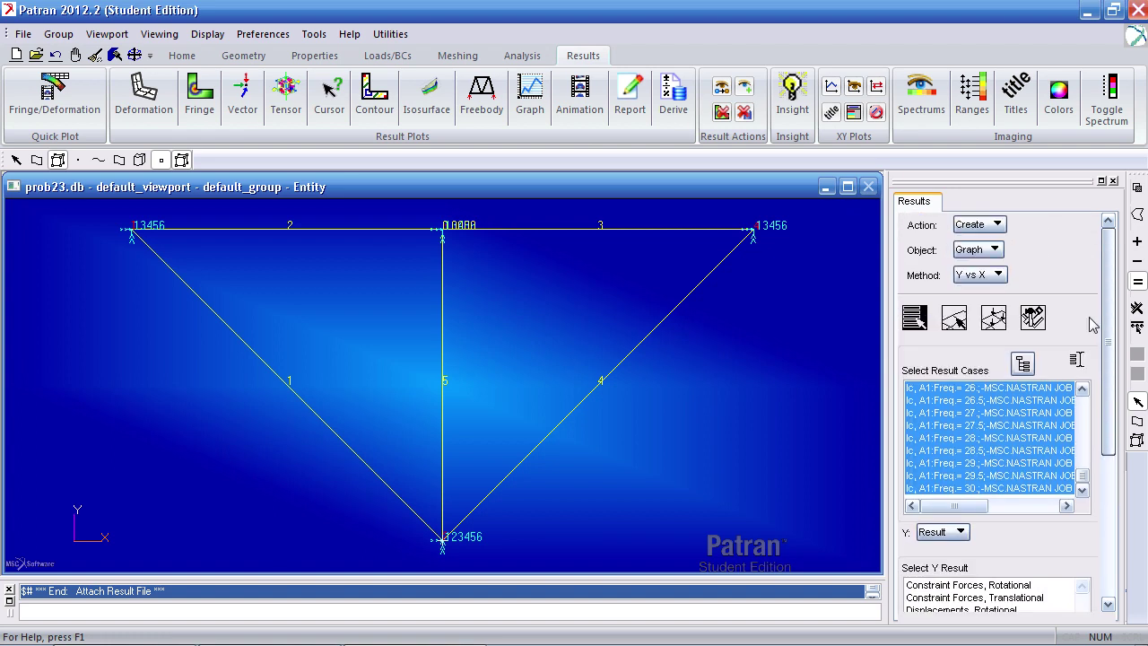
left_click(954, 319)
left_click(444, 231)
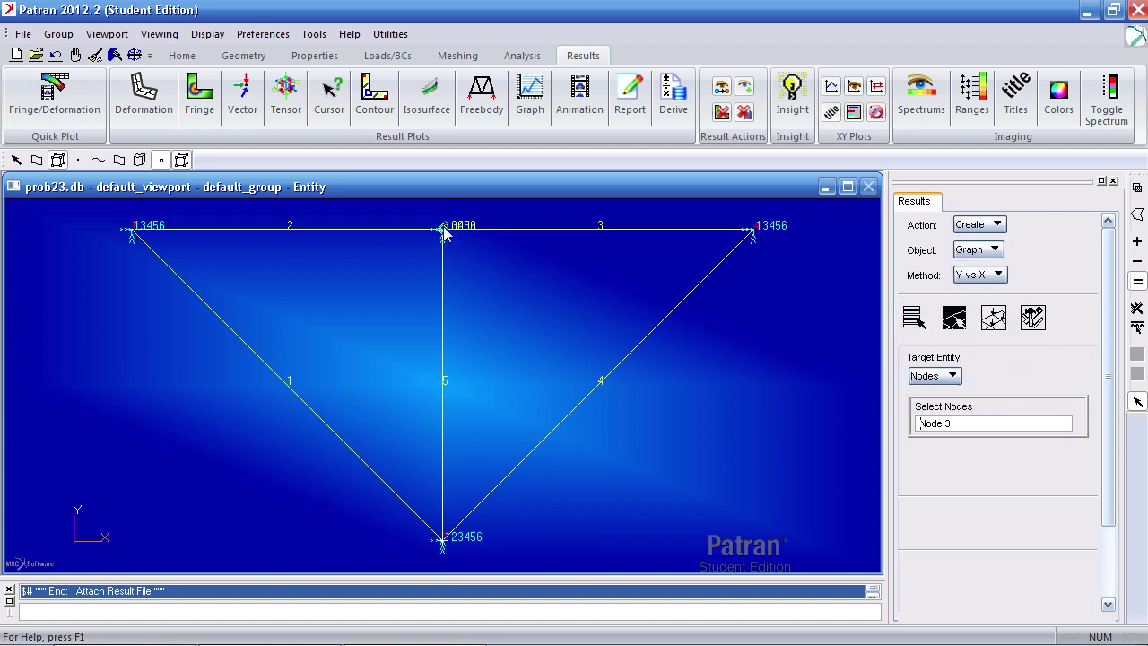
scroll(1085, 286, "down", 3)
left_click(946, 585)
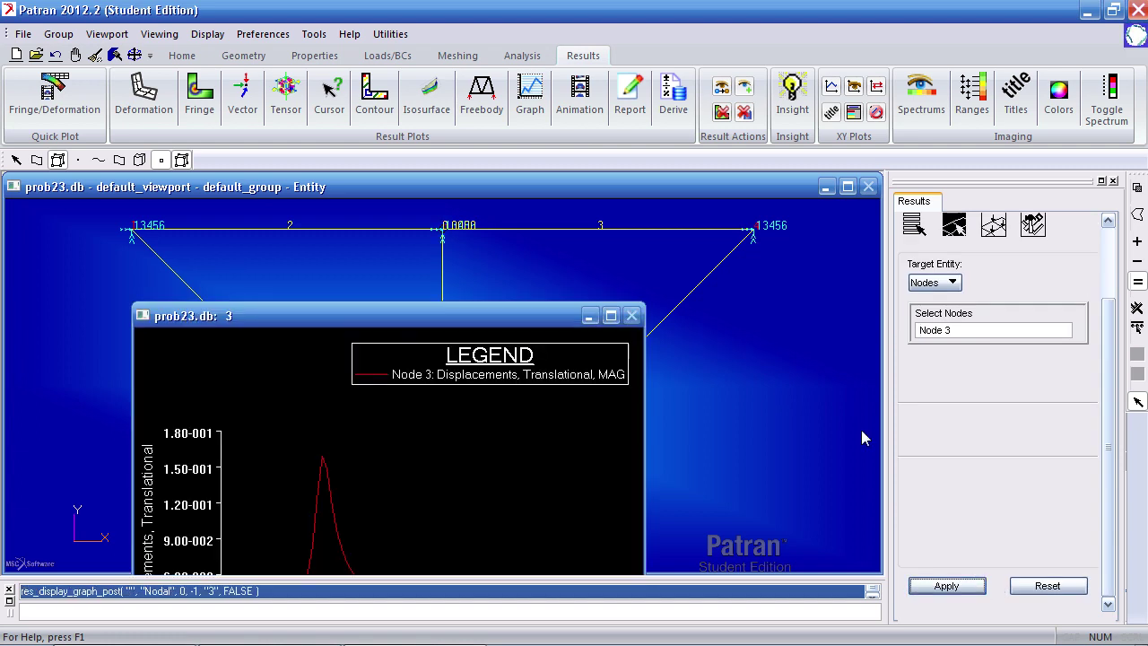
left_click_drag(541, 324, 743, 194)
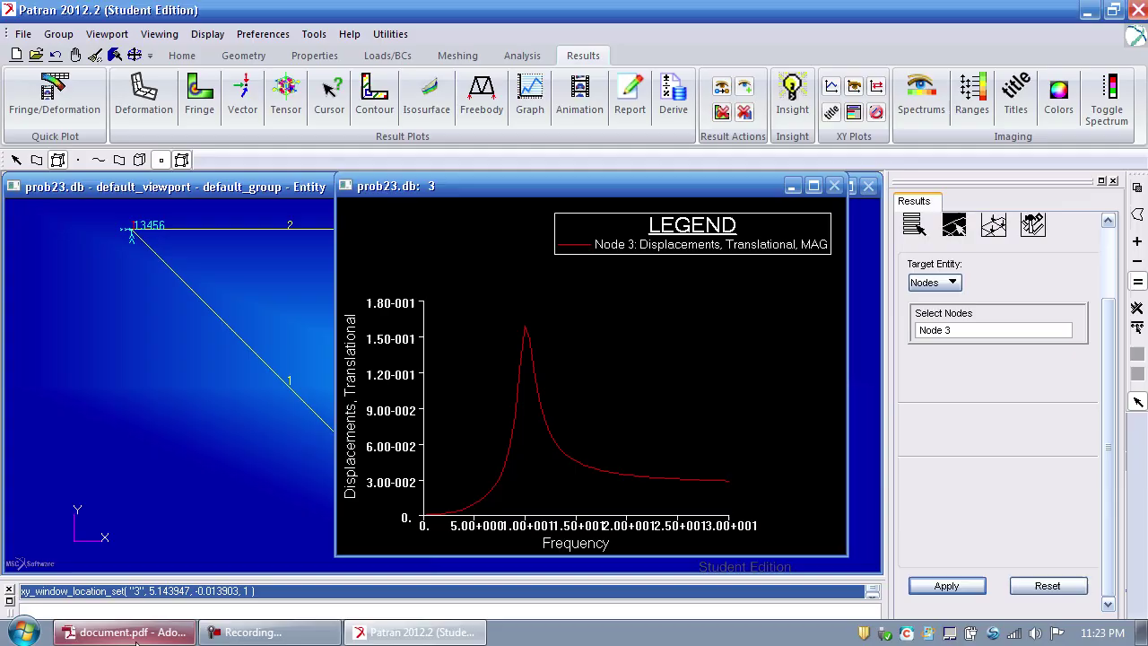
Bring Adobe Reader's manual forward to Figure 14-45's amplitude curves.
left_click(116, 633)
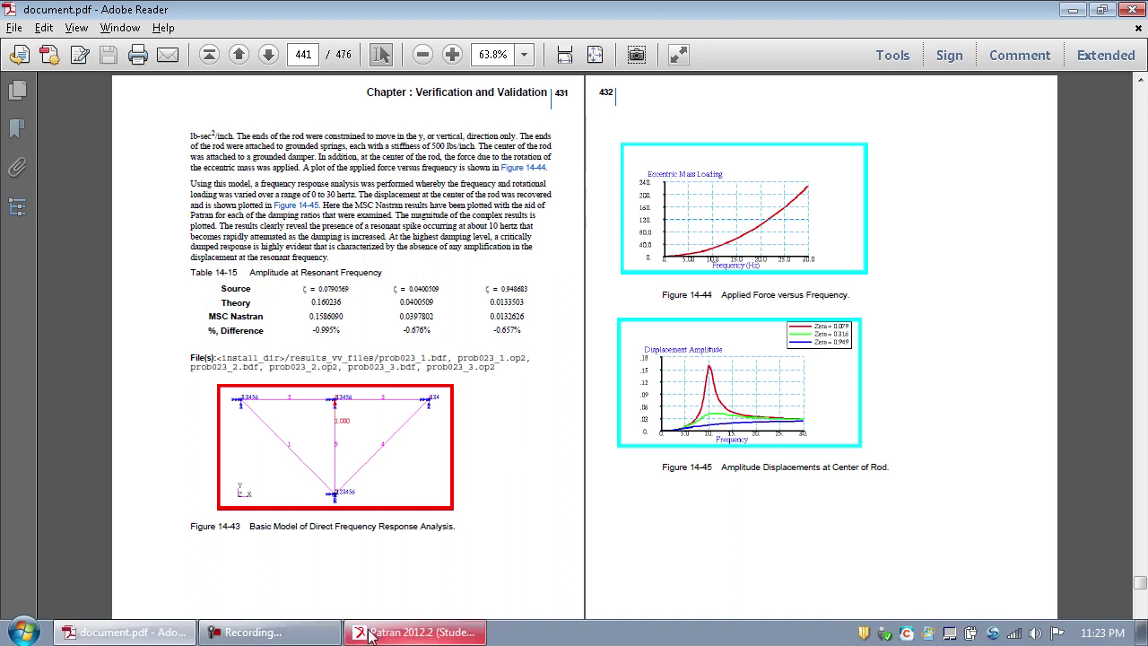
Back in Patran, set the graph's X axis label format to Fixed.
left_click(418, 633)
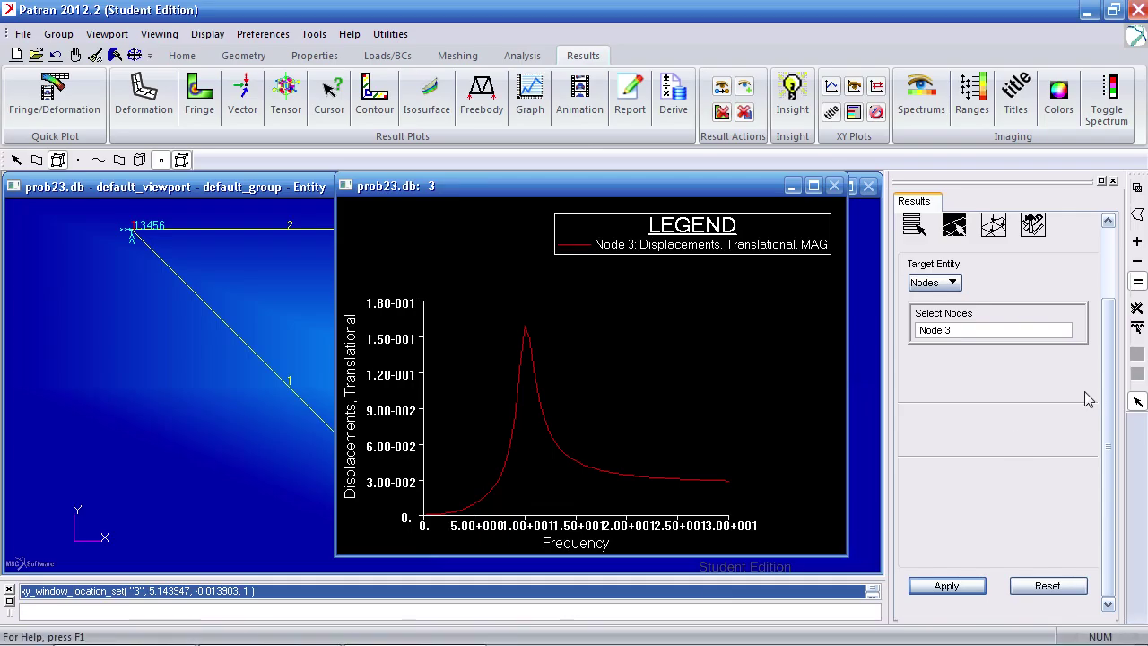
scroll(1098, 395, "up", 2)
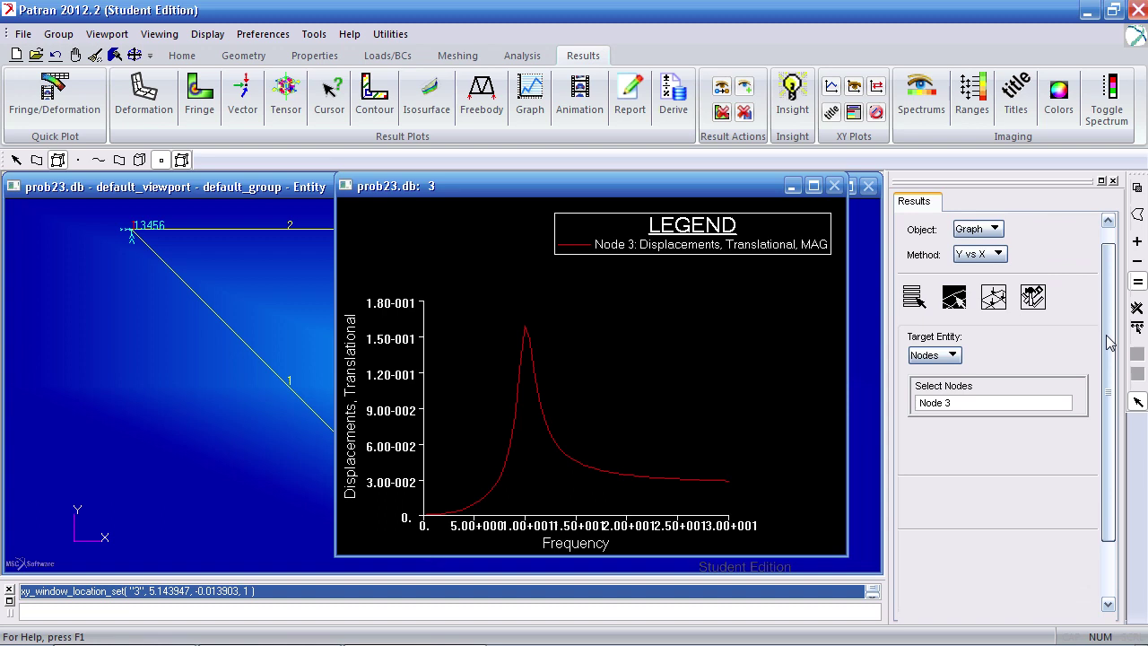
scroll(1100, 384, "down", 1)
scroll(1100, 384, "down", 1)
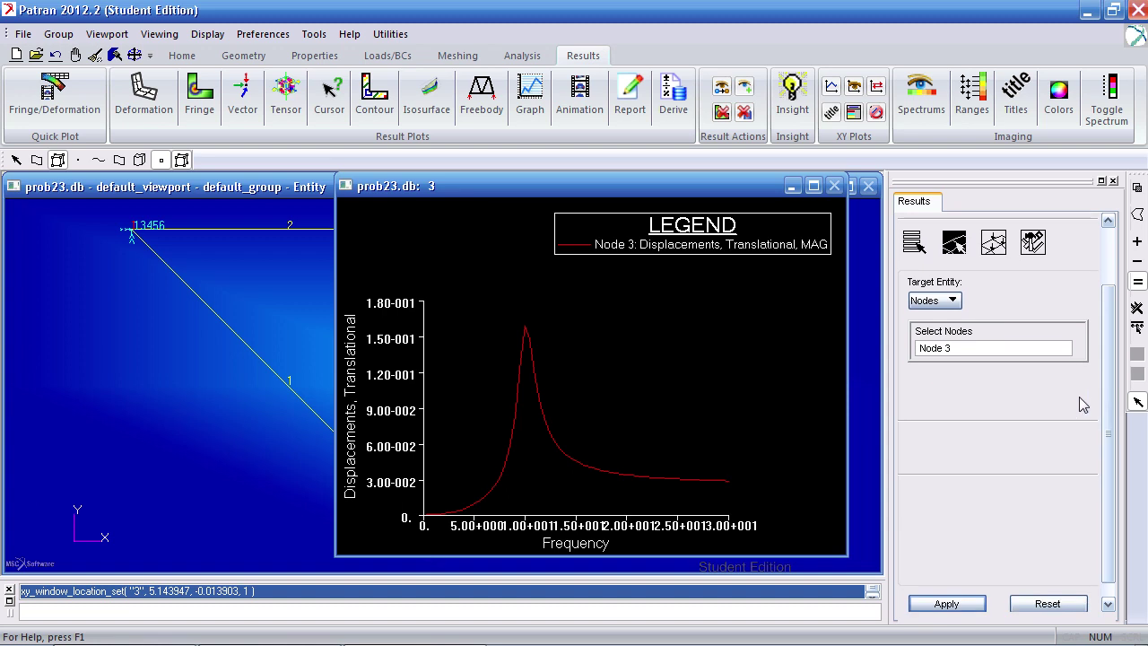
left_click(995, 244)
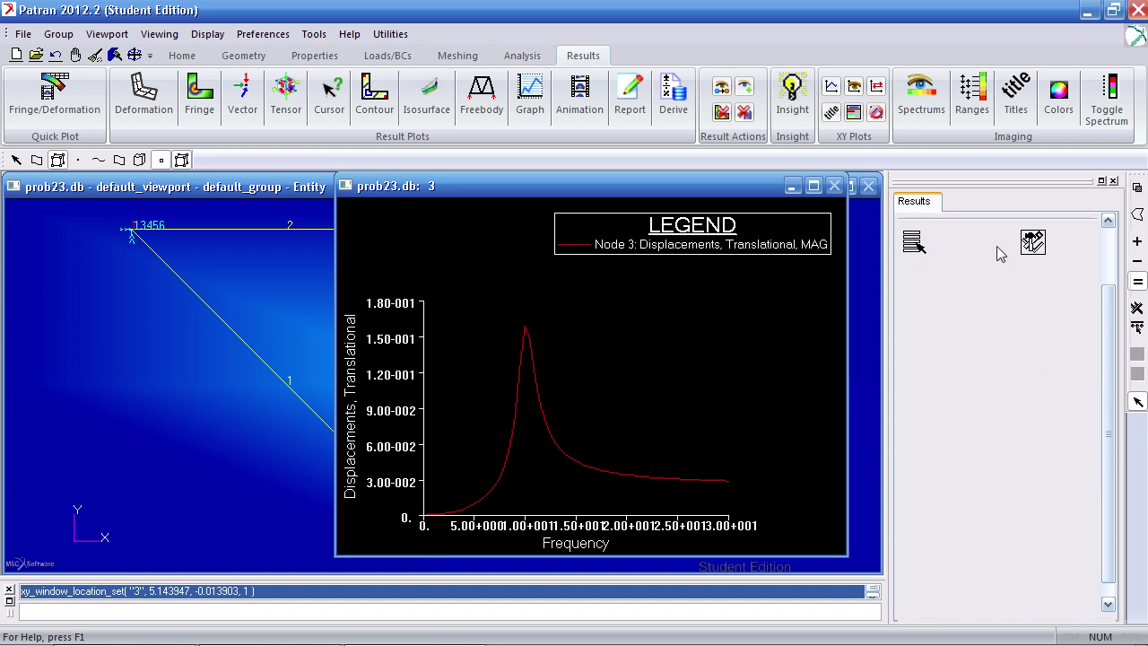
scroll(996, 354, "down", 5)
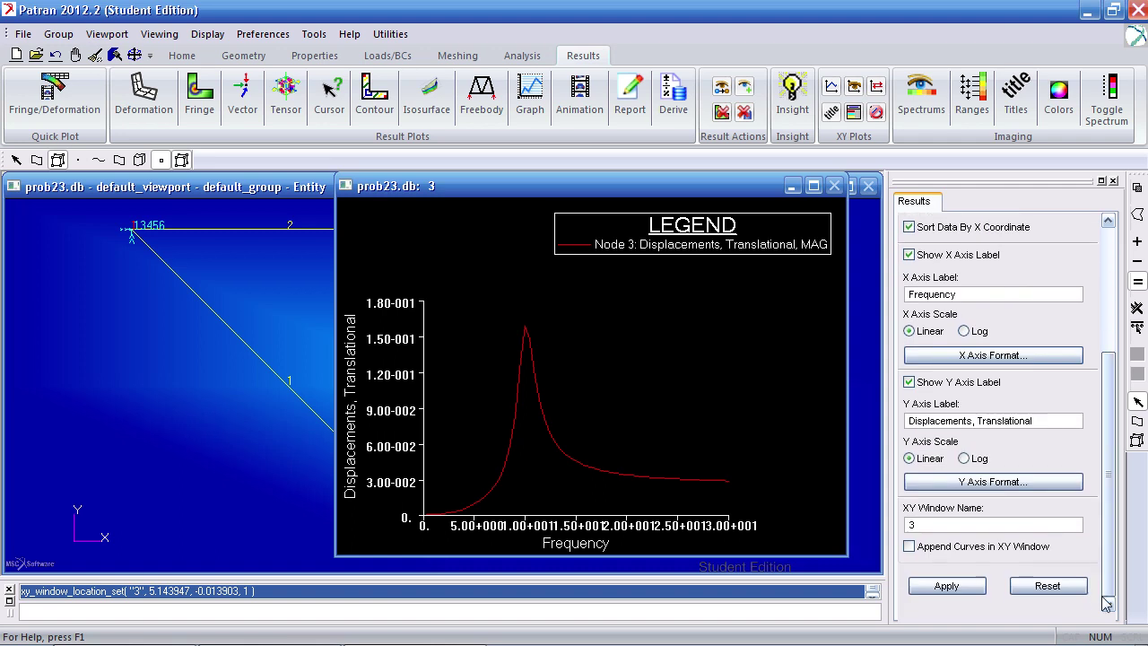
left_click(987, 355)
left_click(884, 144)
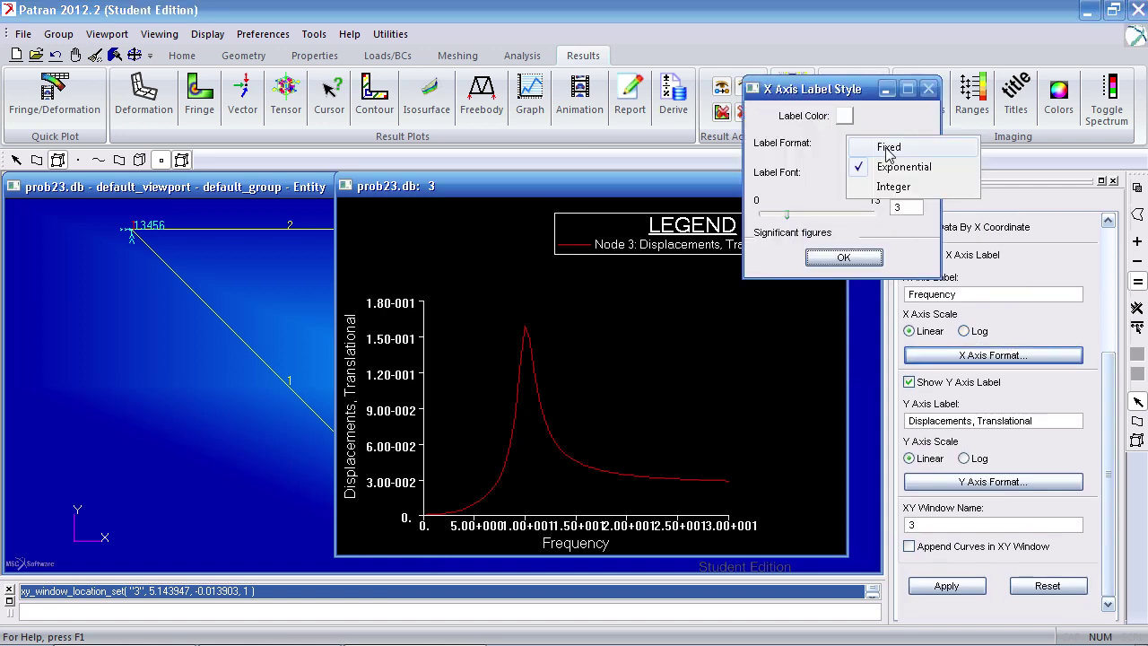
left_click(862, 145)
left_click(864, 256)
Set the Y axis label format to Fixed and redraw the displacement graph.
left_click(992, 482)
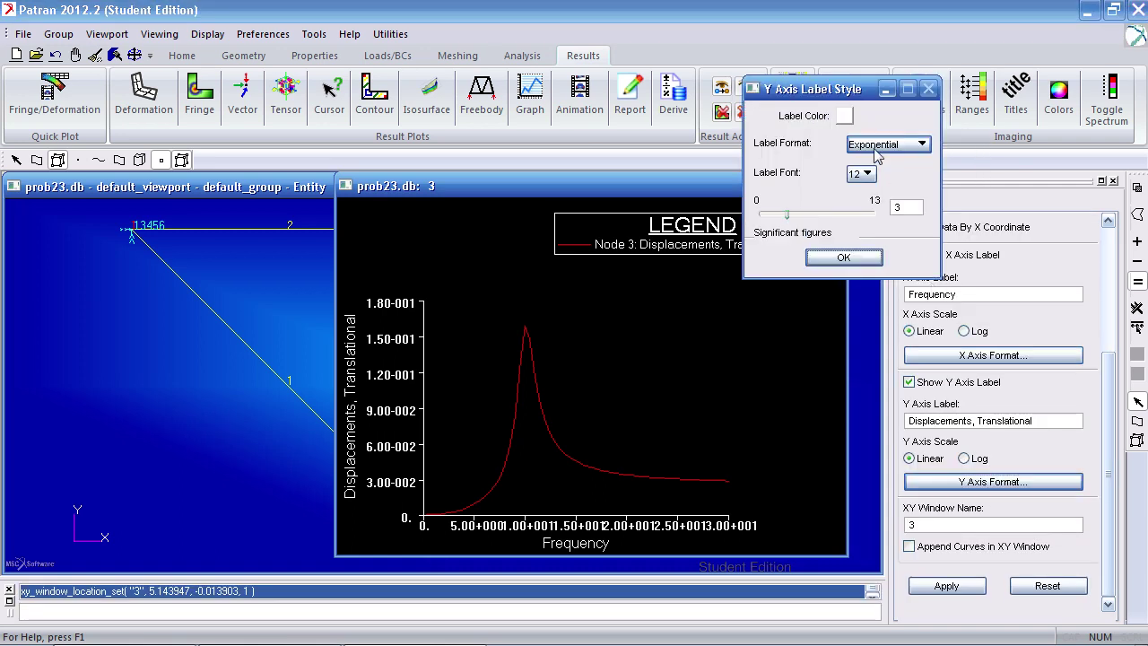
left_click(879, 146)
left_click(887, 147)
left_click(843, 257)
left_click(946, 586)
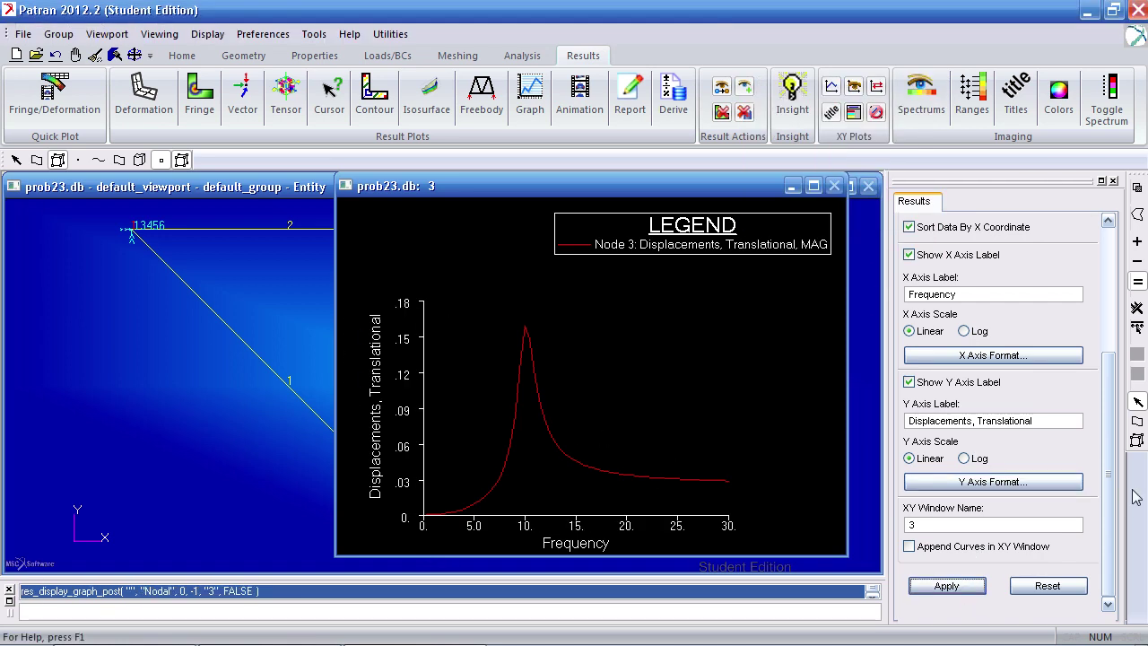
scroll(1103, 386, "up", 5)
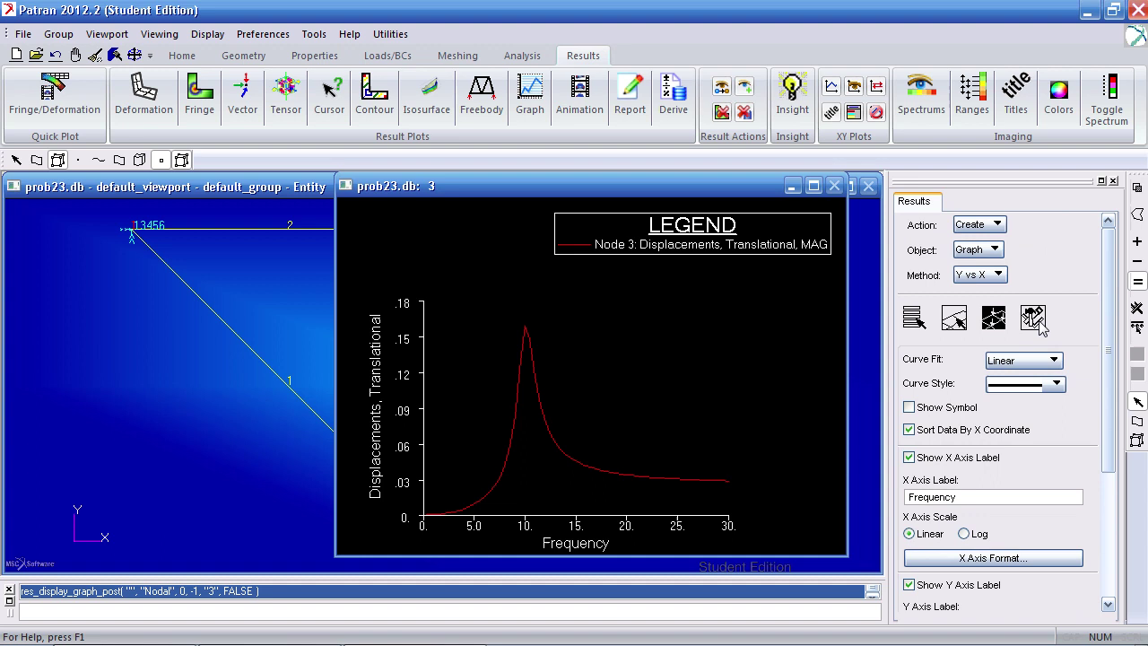
Save the Node 3 displacement curve as graph plot 'c=2.5'.
left_click(1034, 318)
left_click_drag(1106, 328, 1104, 505)
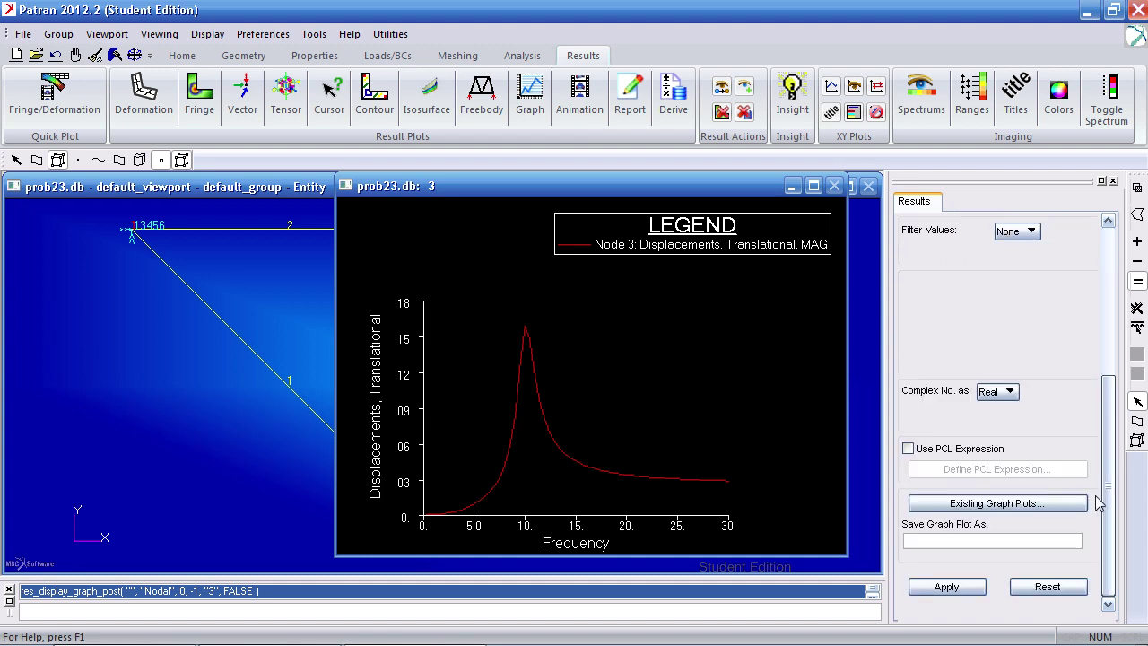
left_click(1032, 543)
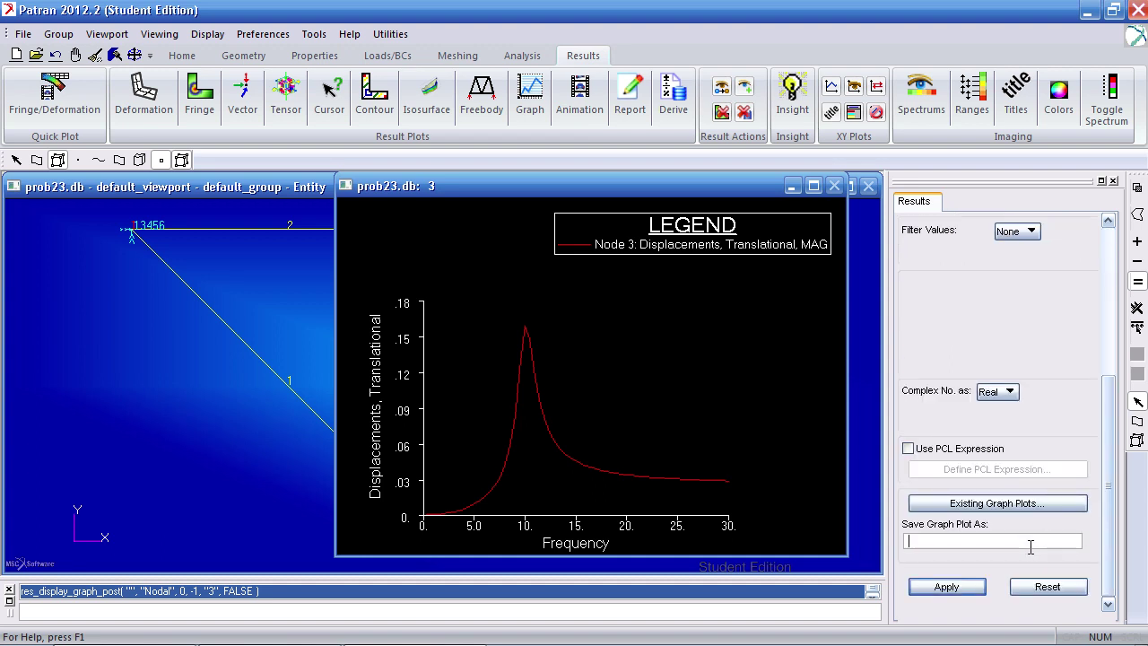
type("c=2.5")
left_click(949, 584)
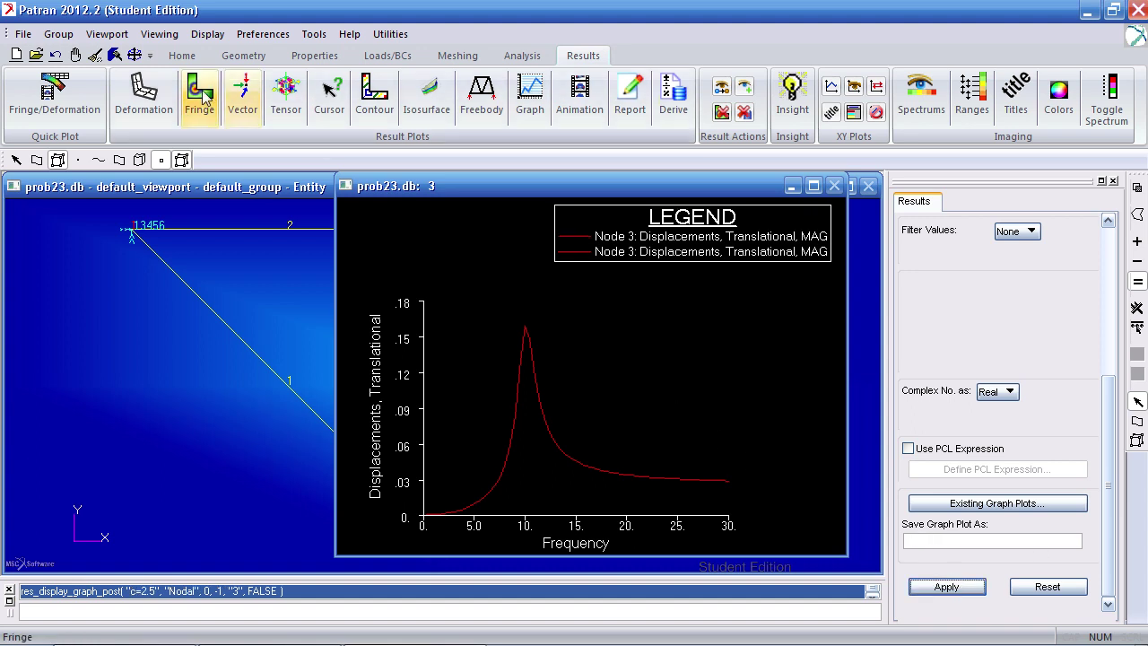
In the model tree's Results > Graph list, hide GRA_default_Graph and keep GRA_c=2.5 shown.
left_click(184, 55)
left_click(668, 100)
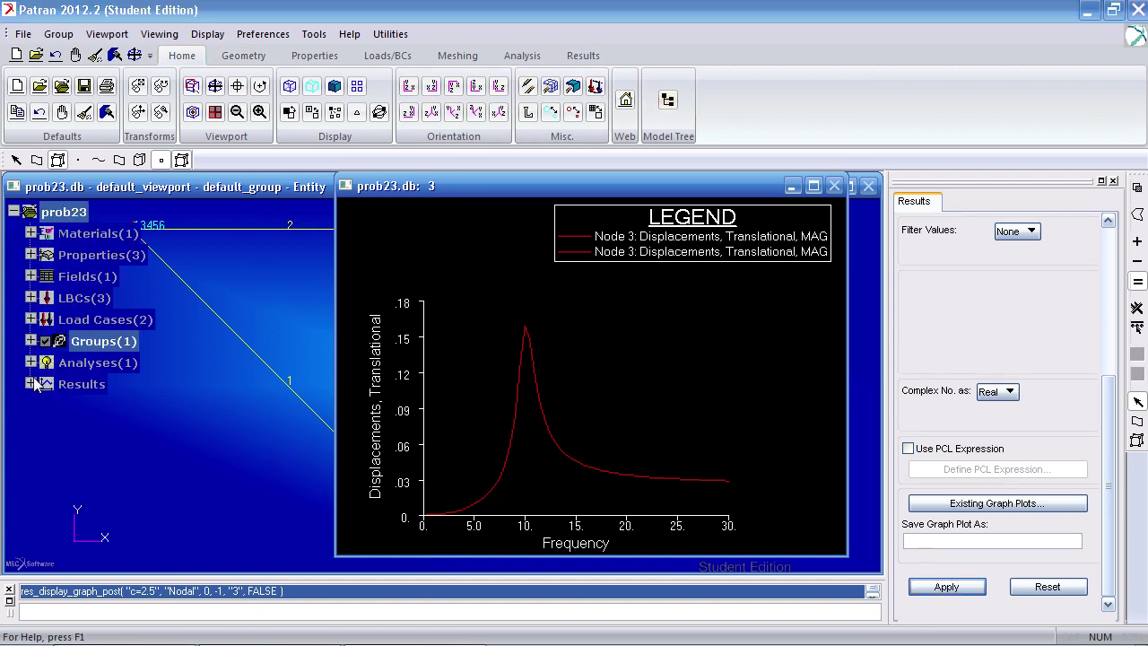
left_click(31, 384)
left_click(47, 427)
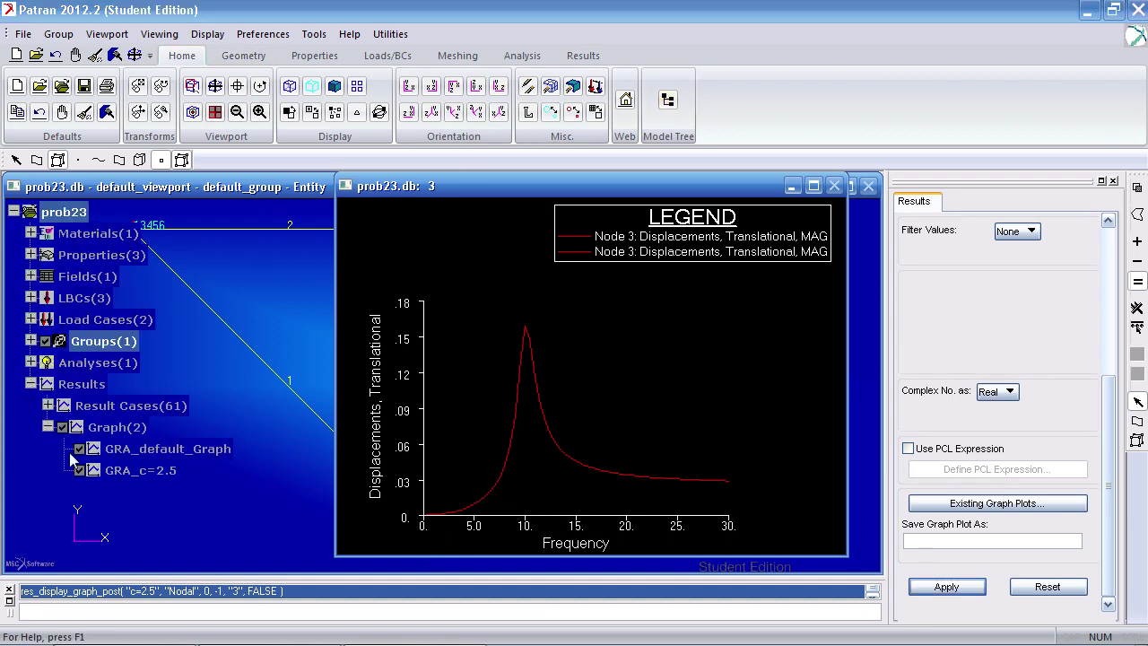
left_click(79, 449)
left_click(79, 470)
left_click(79, 471)
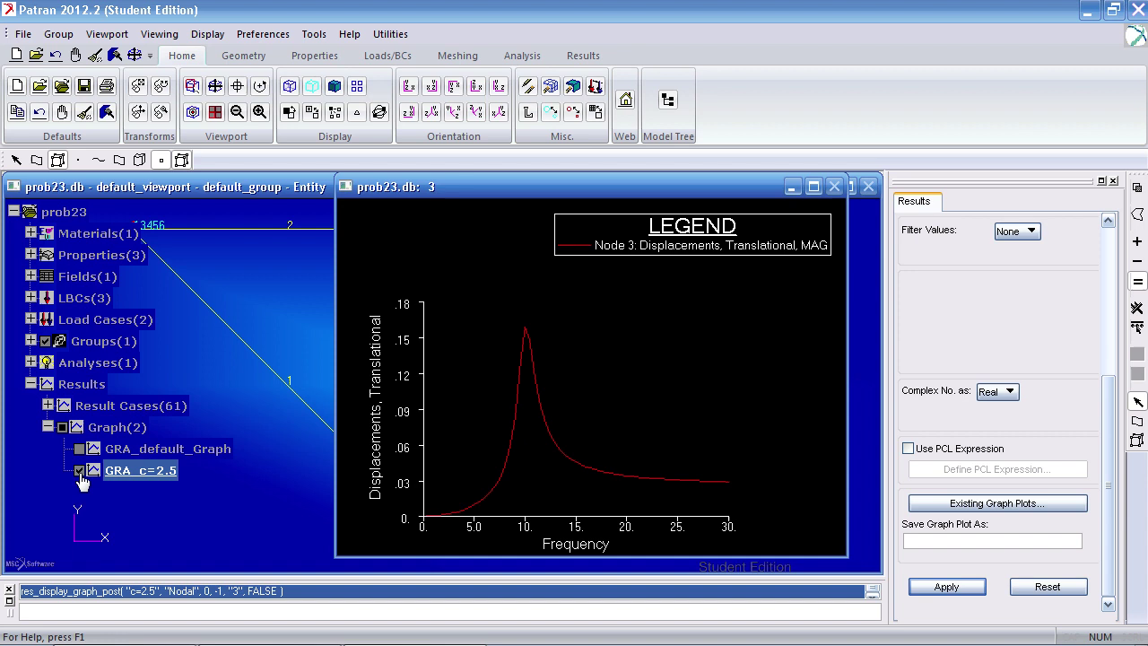
left_click(79, 472)
left_click(78, 472)
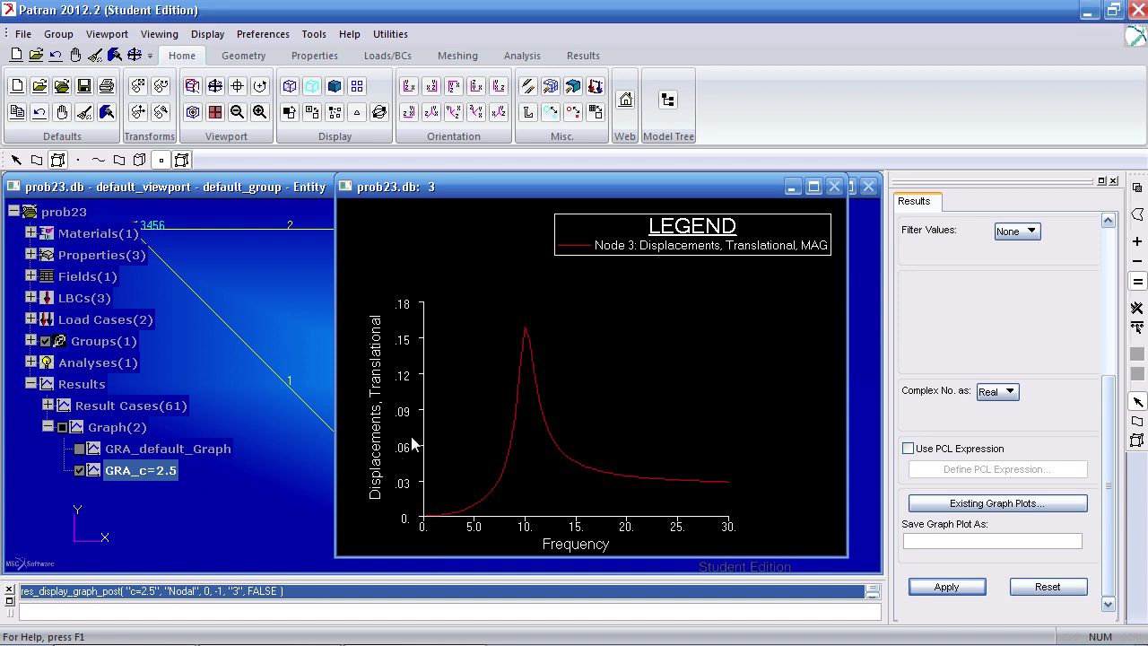
Modify the damper property from the model tree with value 10 and apply it.
left_click(273, 434)
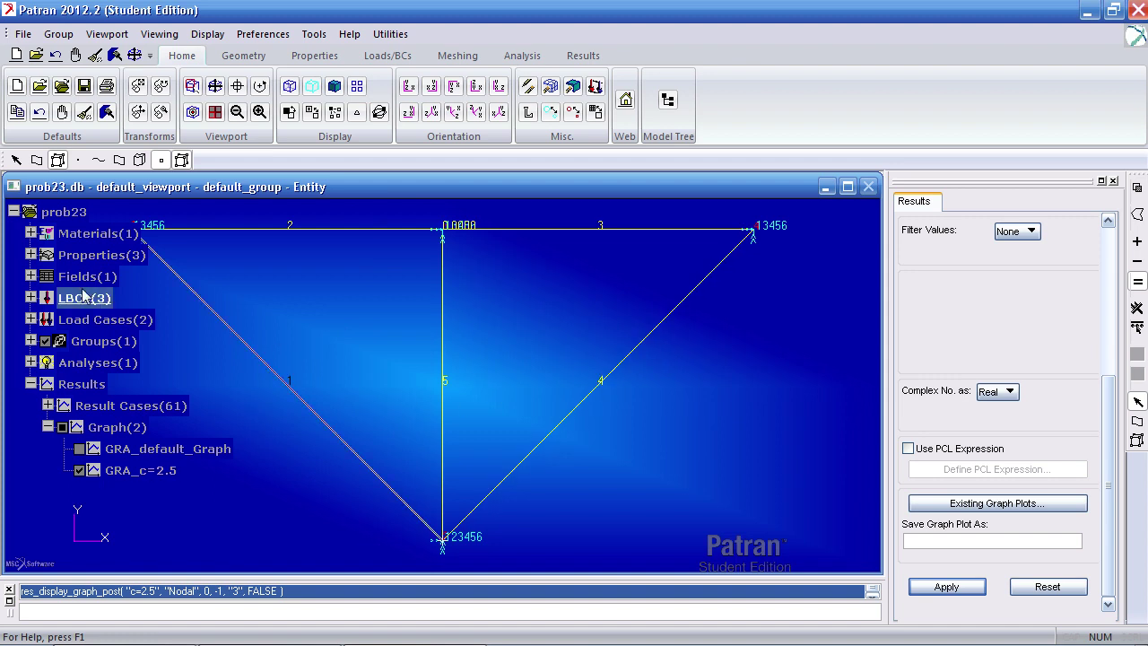
left_click(31, 255)
left_click(47, 277)
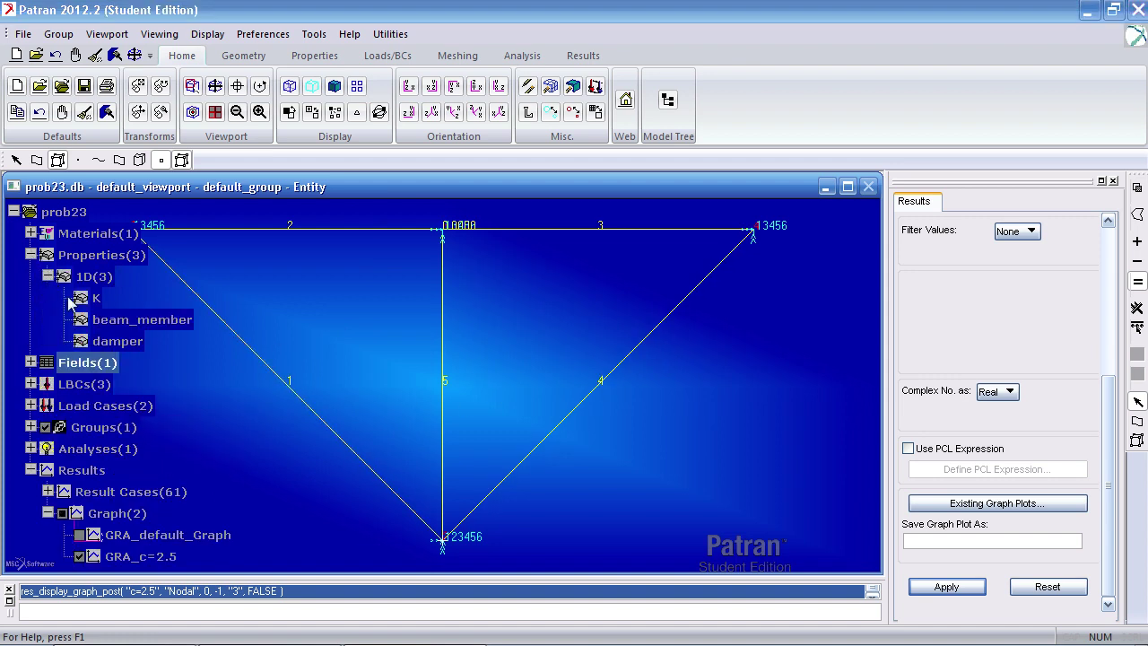
right_click(114, 346)
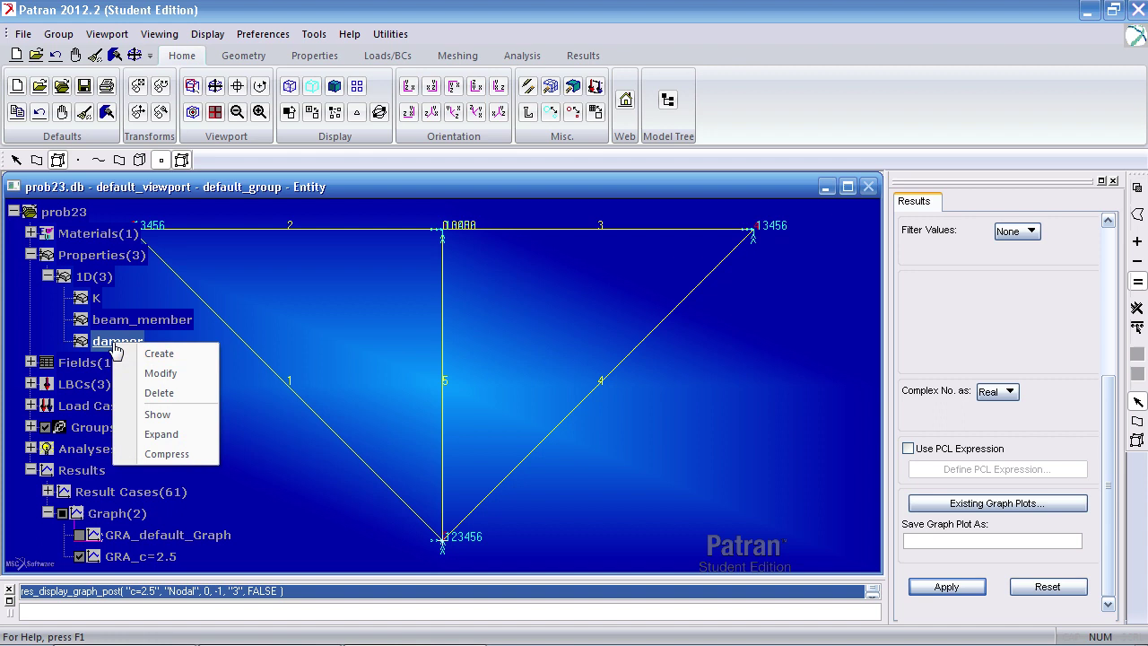
left_click(161, 372)
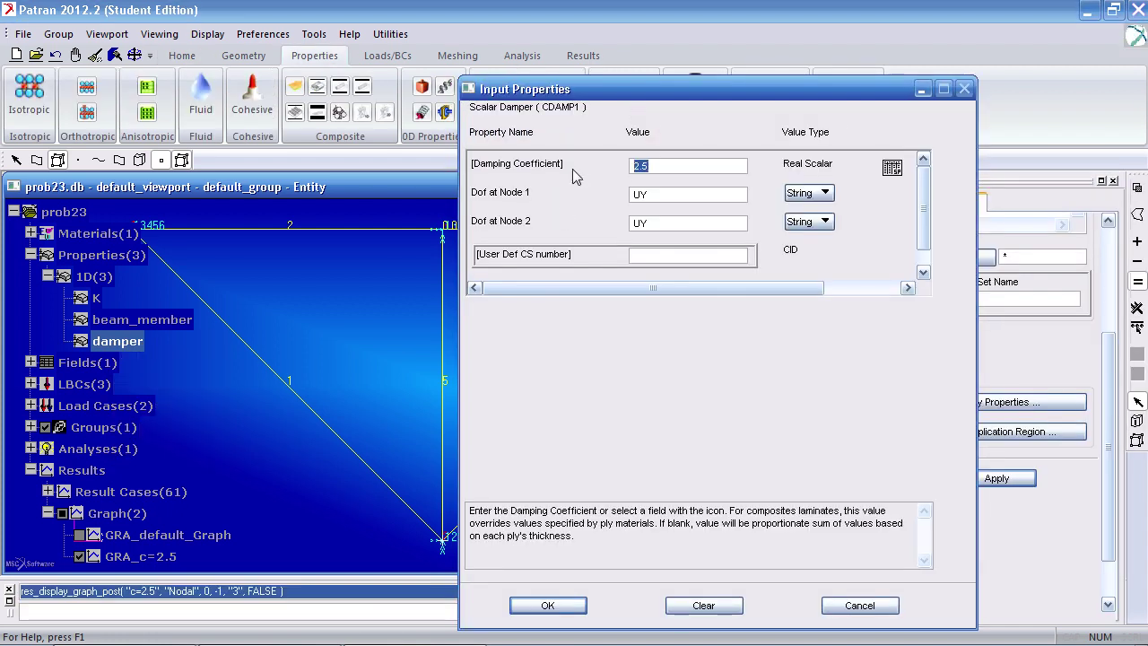
type("10")
key("Return")
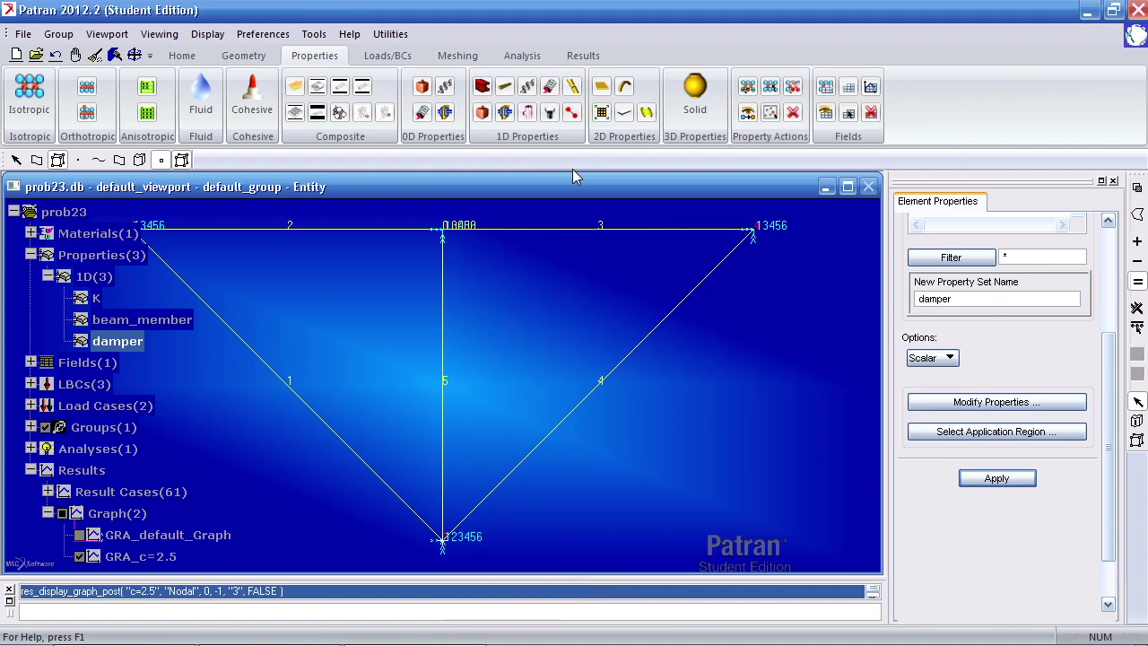
left_click(996, 479)
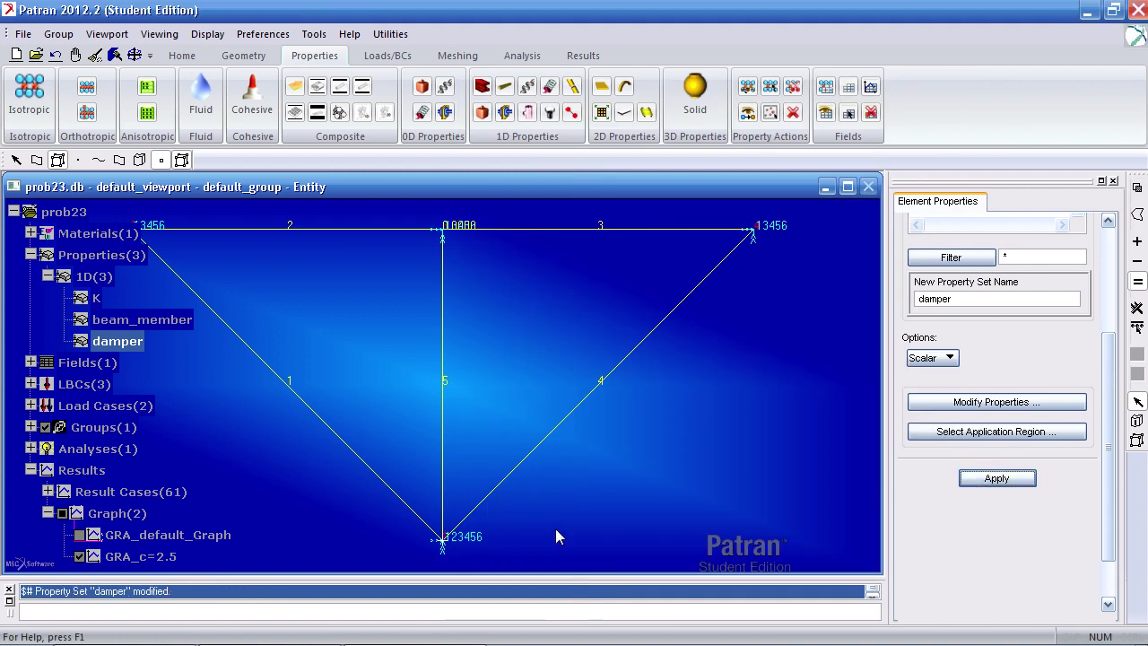
Rerun a full analysis of prob23, overwriting the old job and its result files.
left_click(523, 56)
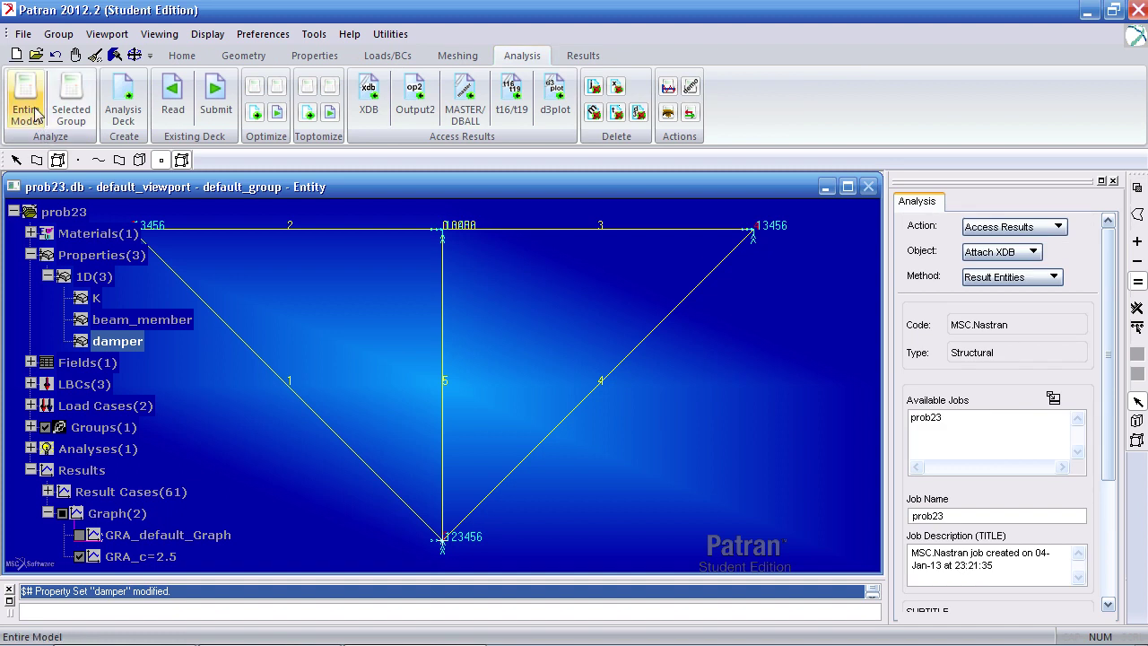
scroll(1107, 379, "down", 10)
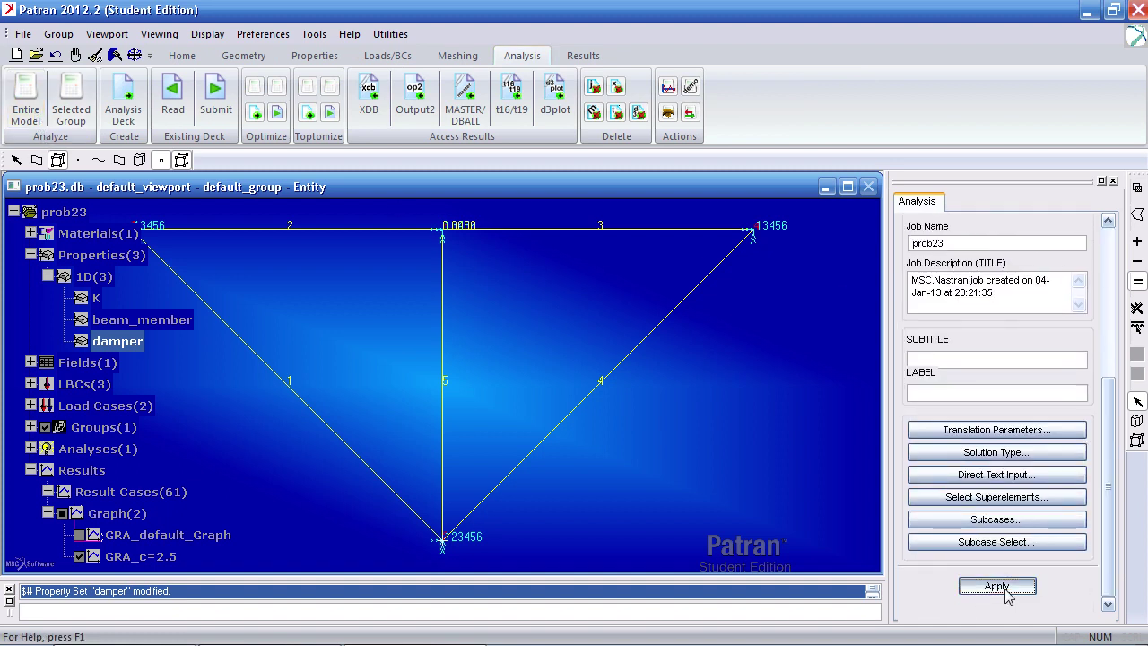
left_click(997, 586)
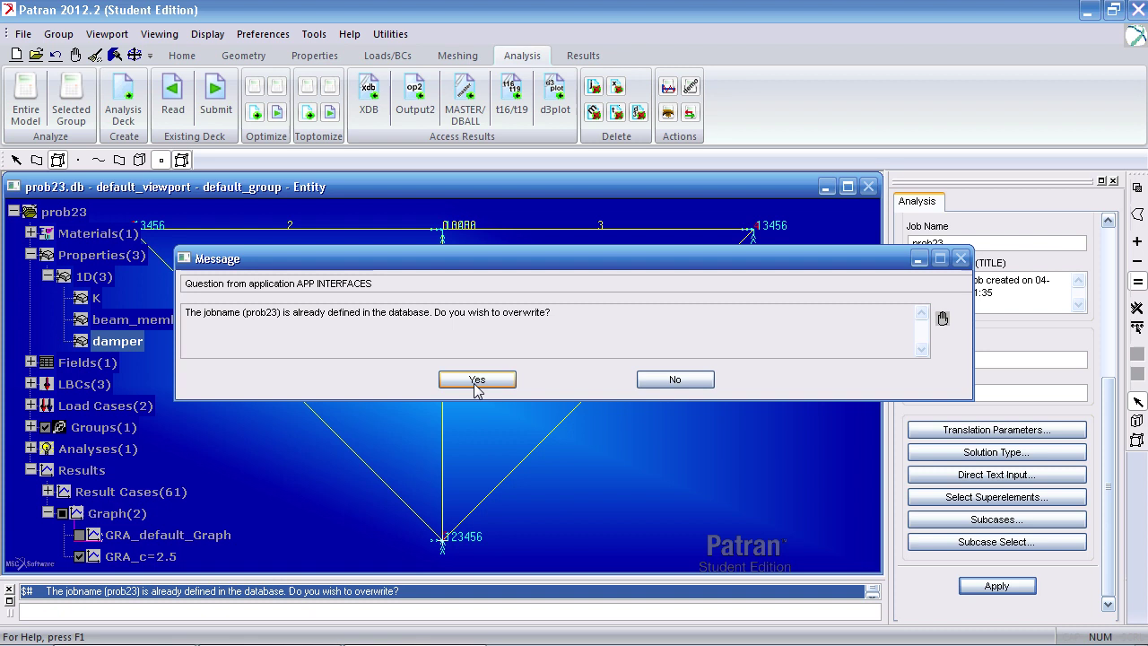
left_click(477, 380)
left_click(478, 380)
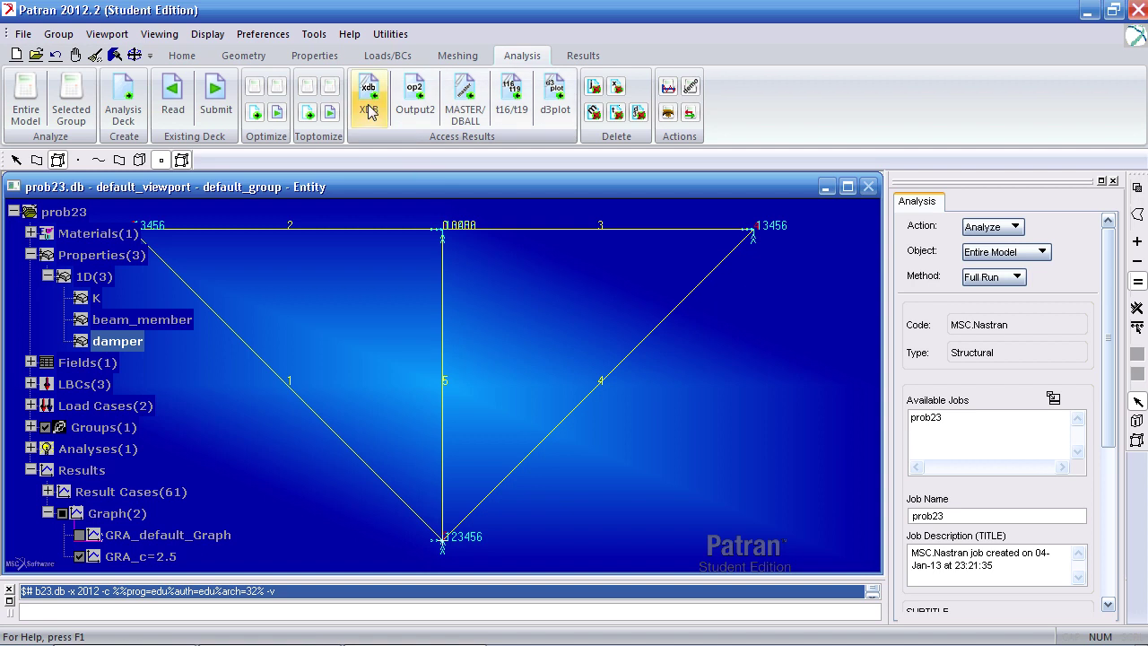
Attach the new XDB results file to the model.
left_click(368, 90)
scroll(1066, 296, "down", 5)
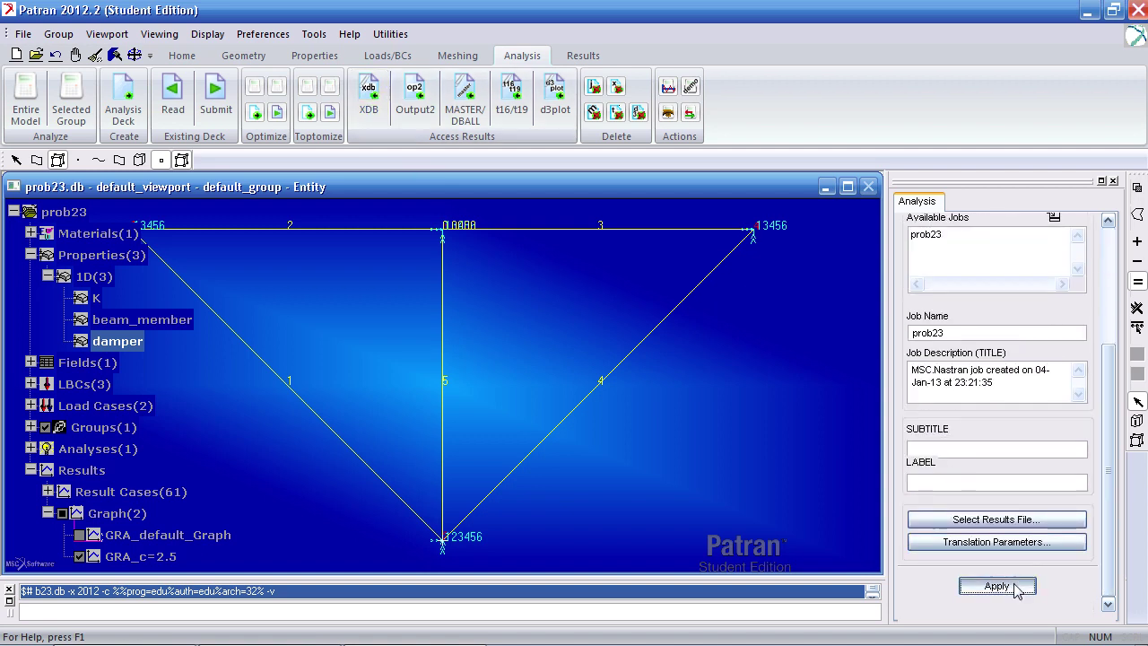
left_click(997, 586)
Graph Node 3's translational displacement over all frequency cases and save it as c=10.
left_click(583, 56)
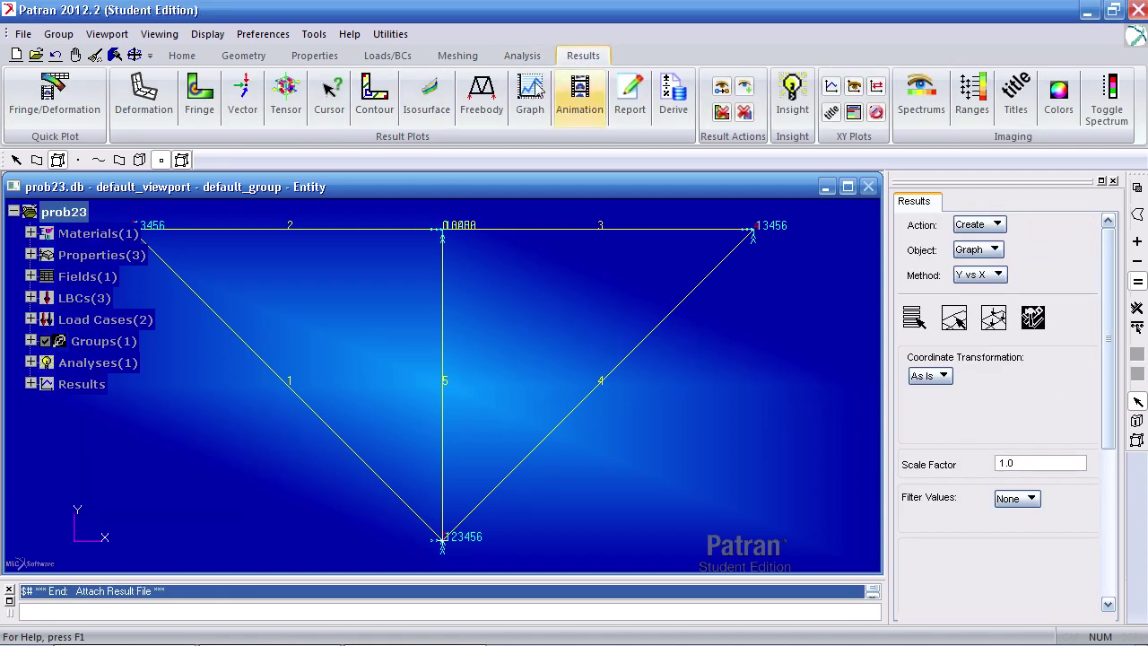
left_click(914, 317)
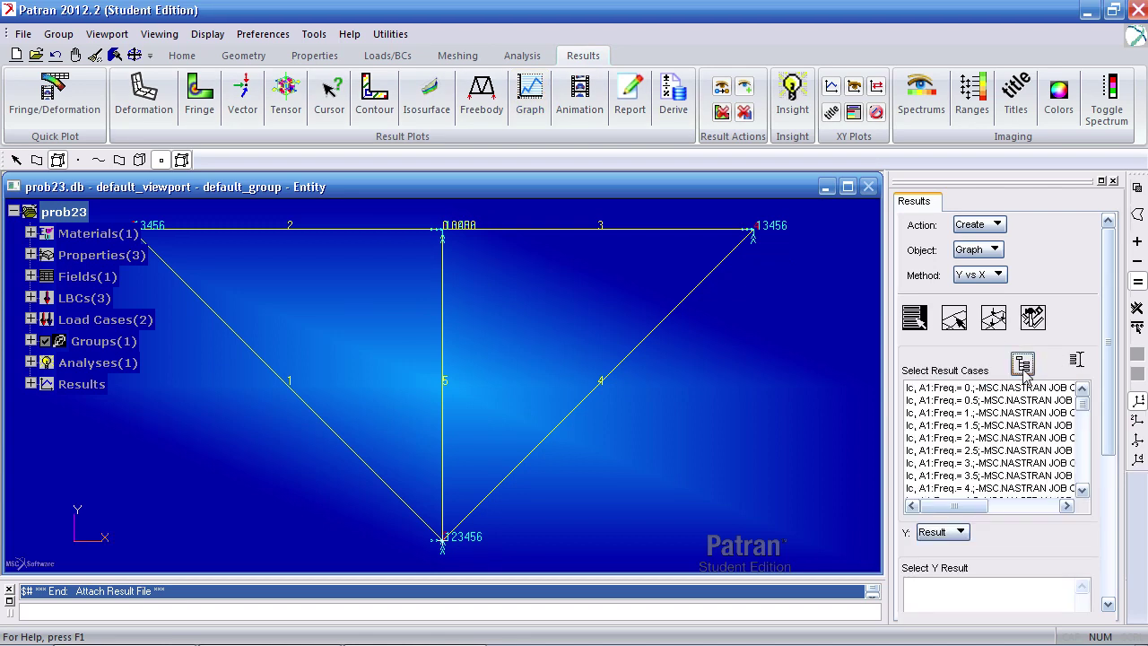
left_click_drag(1025, 398, 1028, 583)
scroll(1109, 431, "down", 4)
left_click(1025, 498)
scroll(1102, 489, "down", 2)
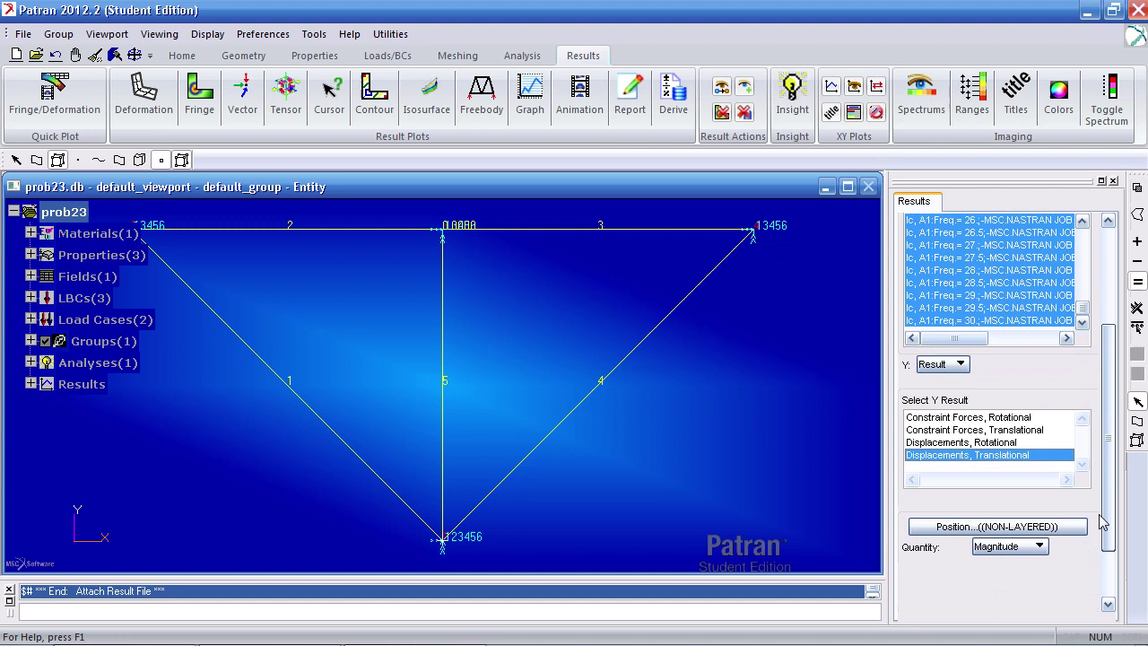
scroll(1092, 528, "up", 6)
left_click(956, 318)
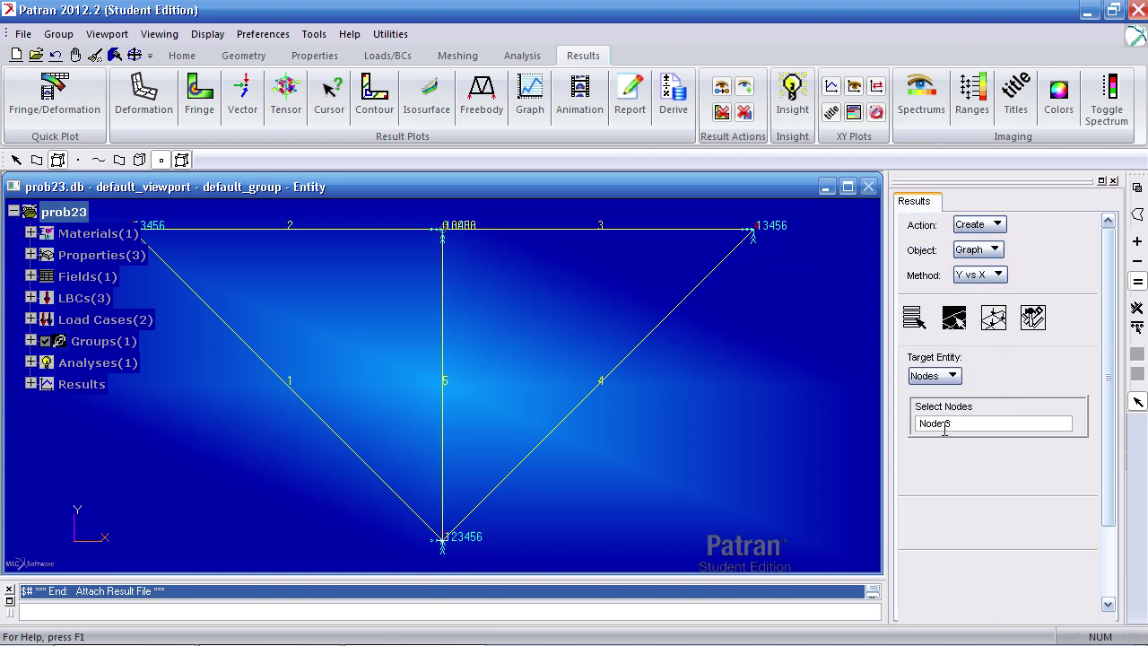
left_click(1033, 318)
scroll(1107, 326, "down", 5)
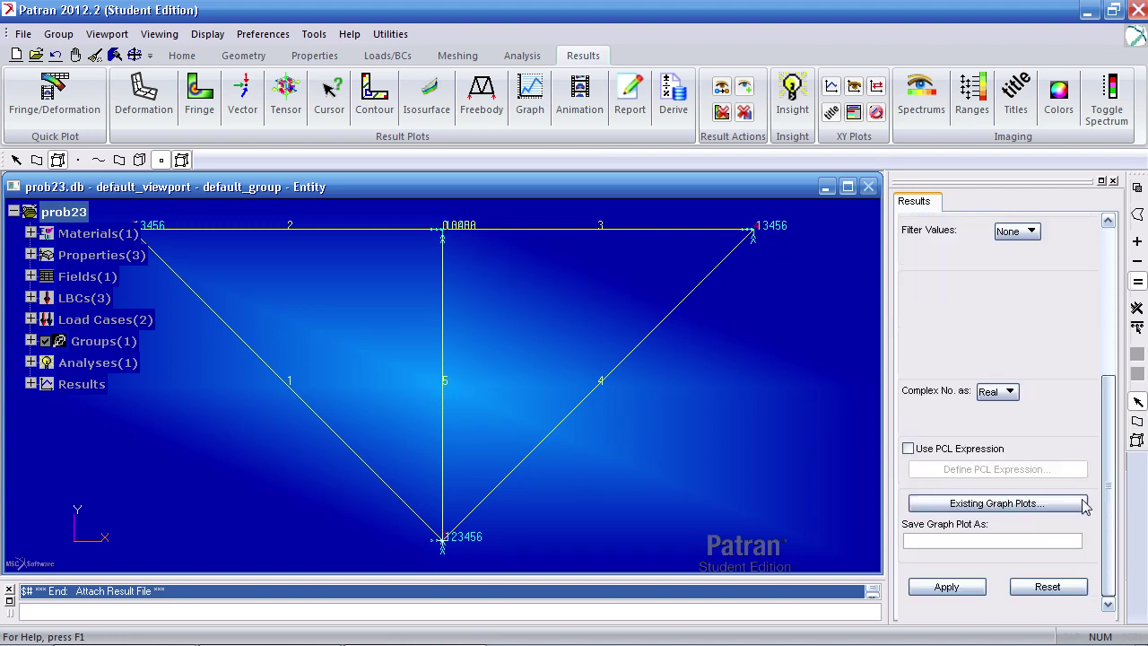
left_click(1004, 542)
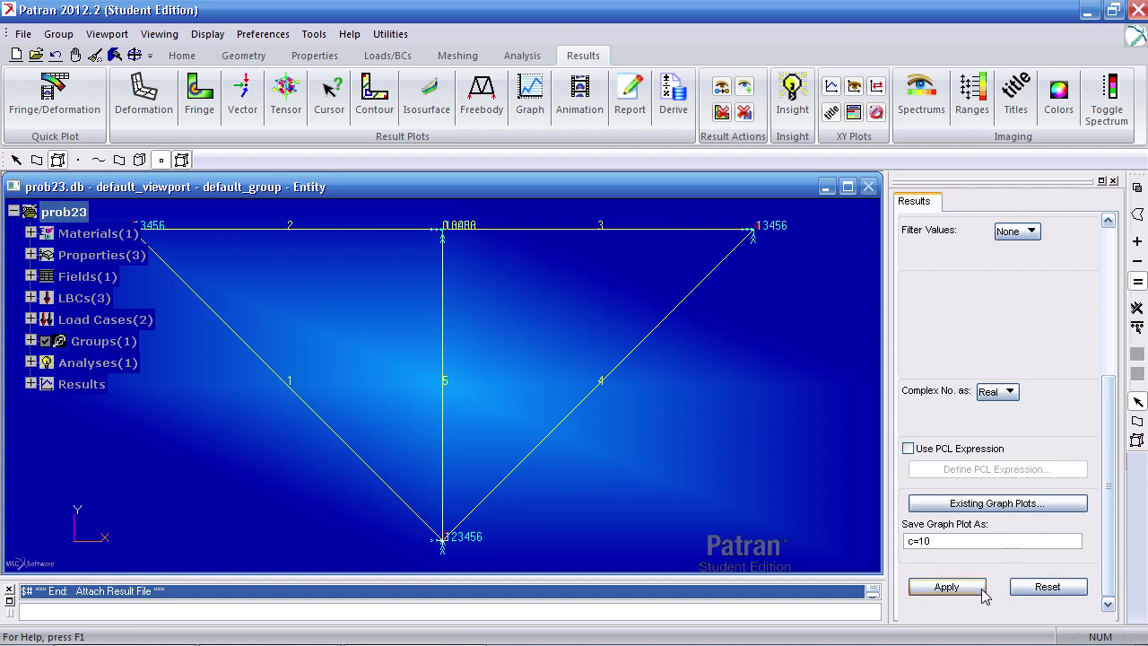
left_click(949, 587)
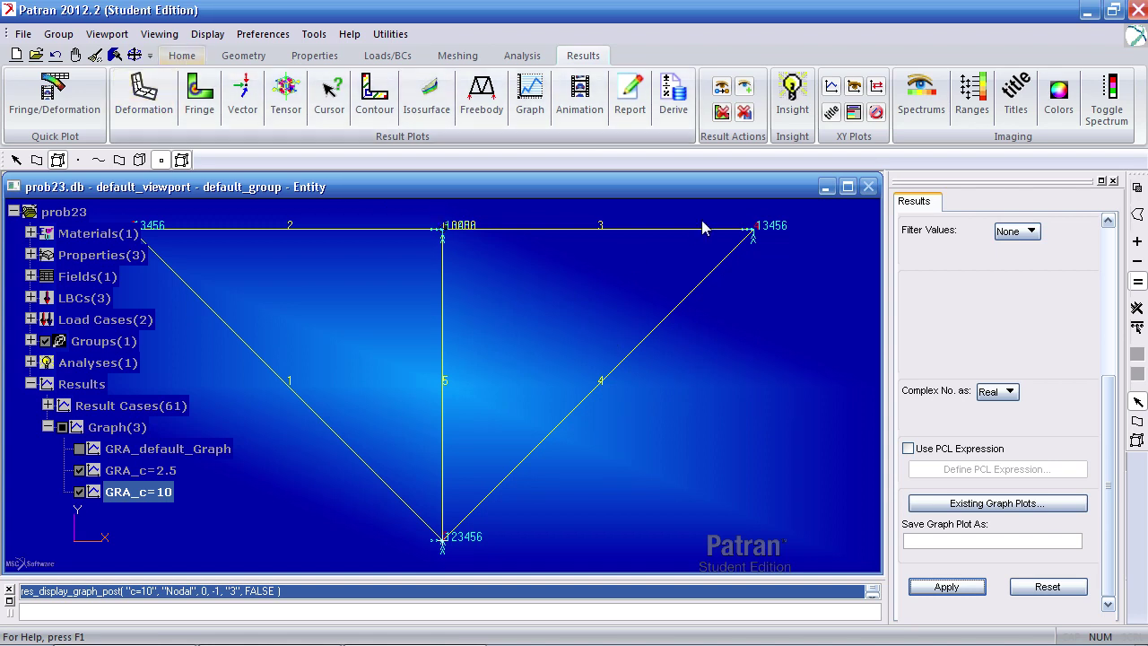
Shrink the model viewport and tile it beside the graph window.
left_click_drag(723, 170, 728, 221)
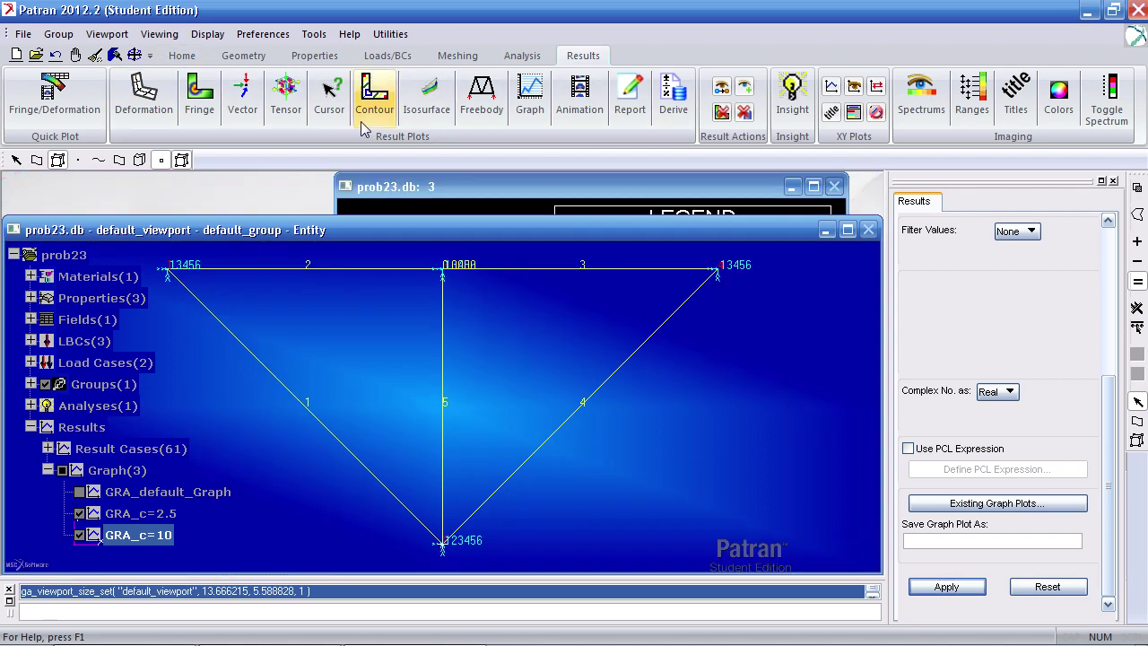
left_click(182, 55)
left_click(215, 112)
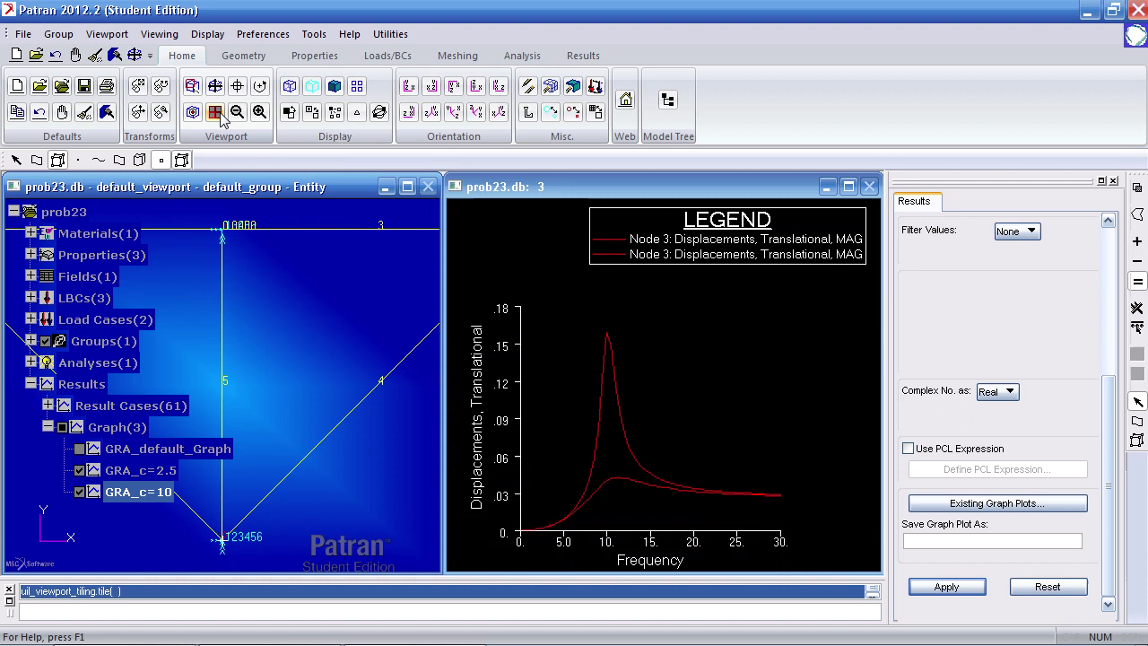
Toggle the c=2.5 and c=10 curves, then switch on every saved graph.
left_click(80, 470)
left_click(80, 492)
left_click(80, 470)
left_click(80, 492)
left_click(80, 470)
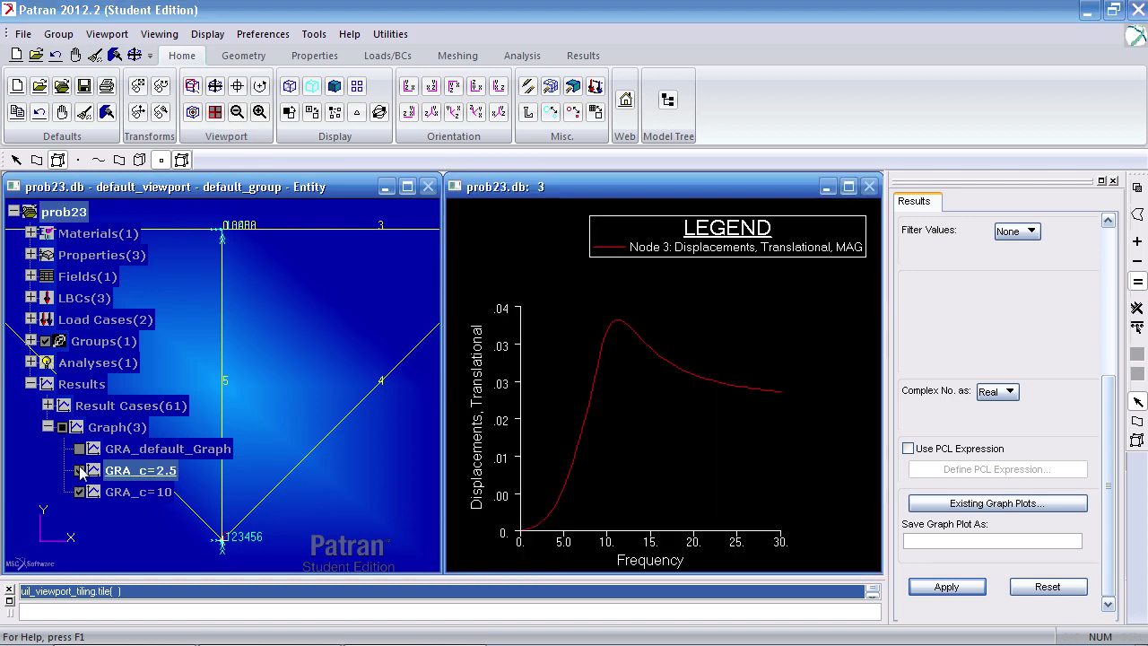
left_click(80, 492)
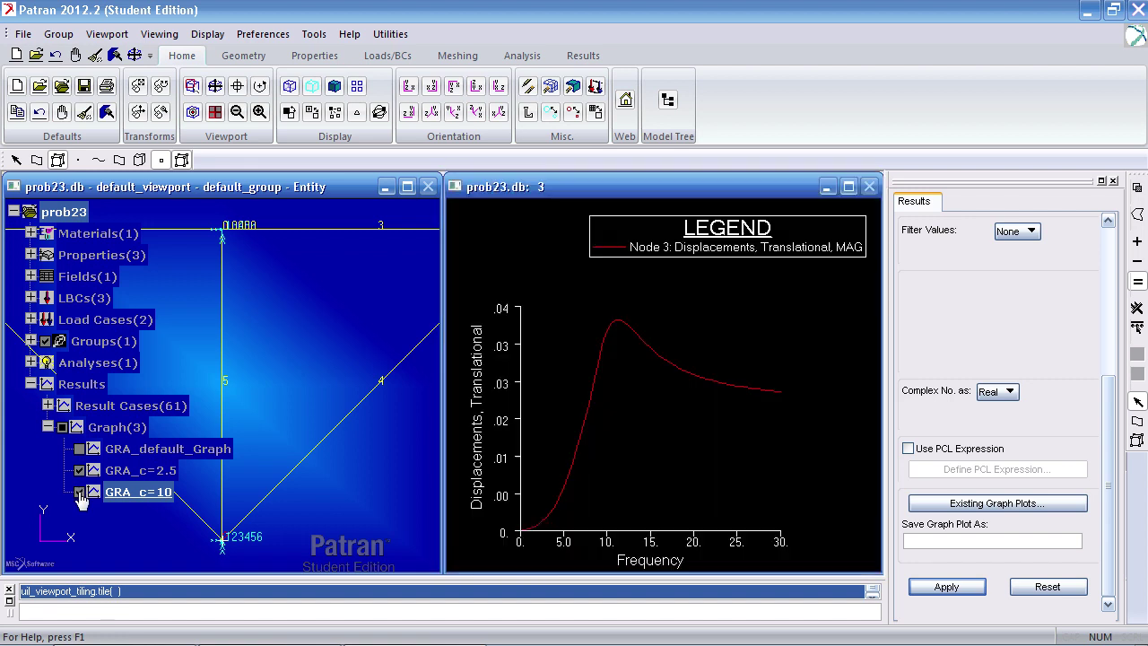
left_click(80, 471)
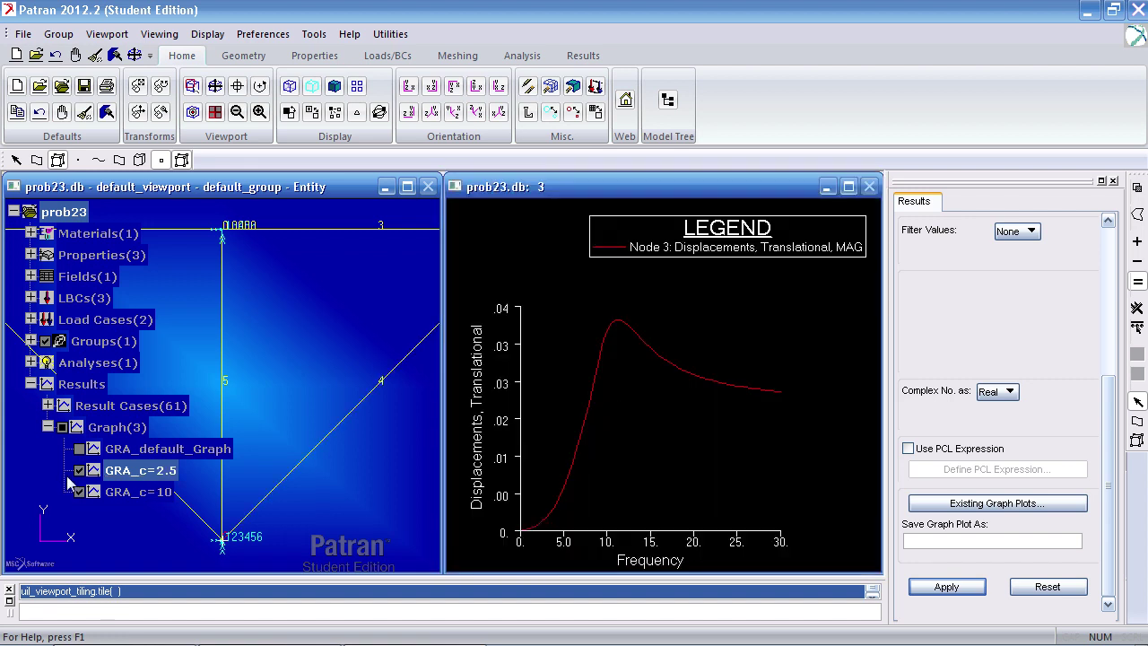
left_click(63, 428)
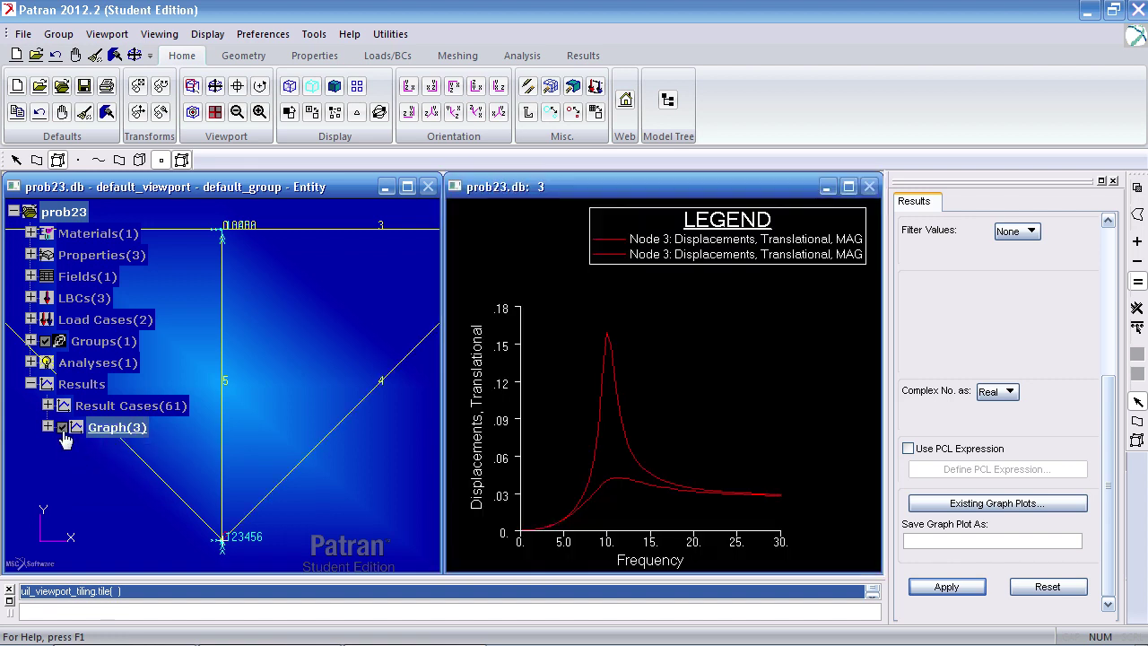
Compare the default and c=10 curves by toggling them, then reopen the reference manual.
left_click(47, 427)
left_click(80, 450)
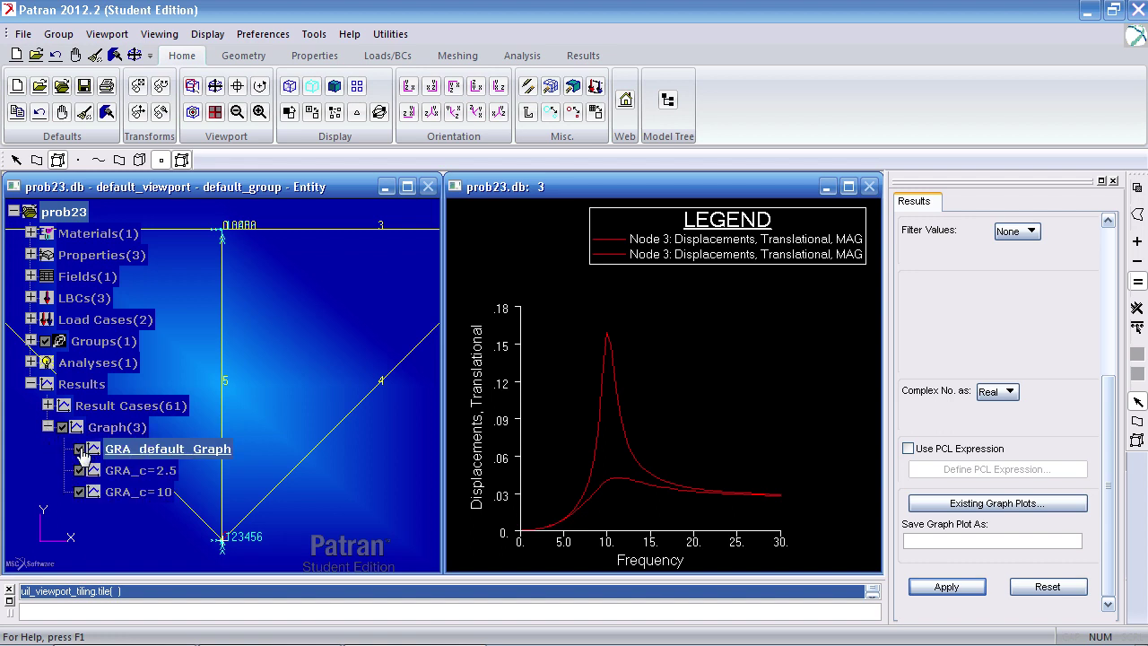
left_click(80, 448)
left_click(79, 470)
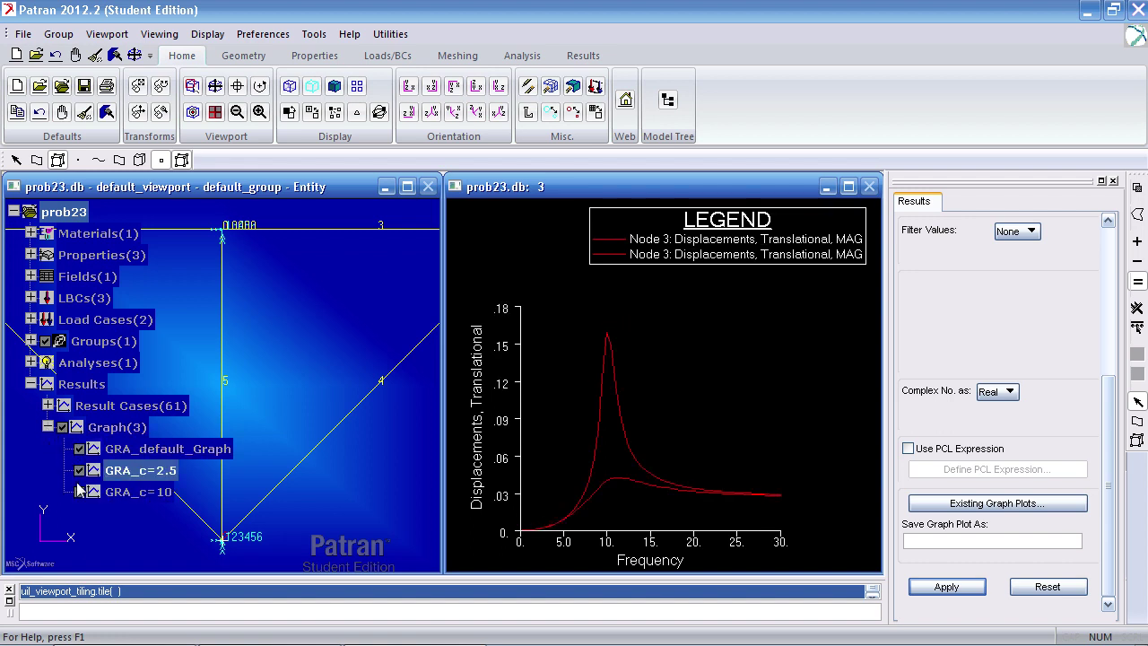
left_click(80, 492)
left_click(79, 477)
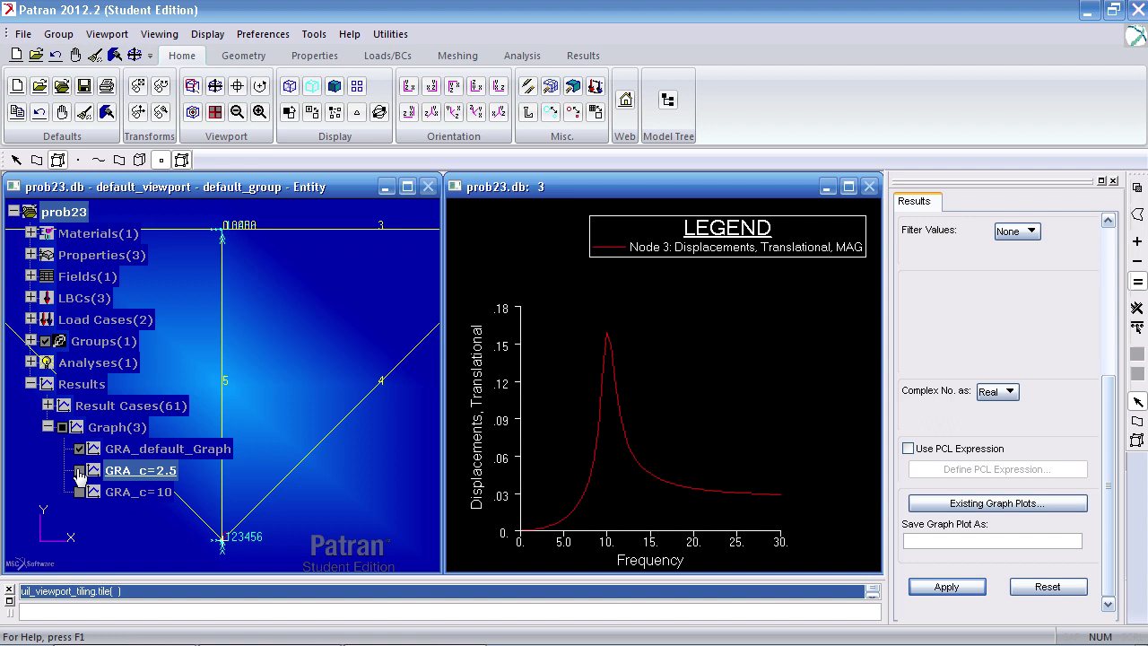
left_click(80, 492)
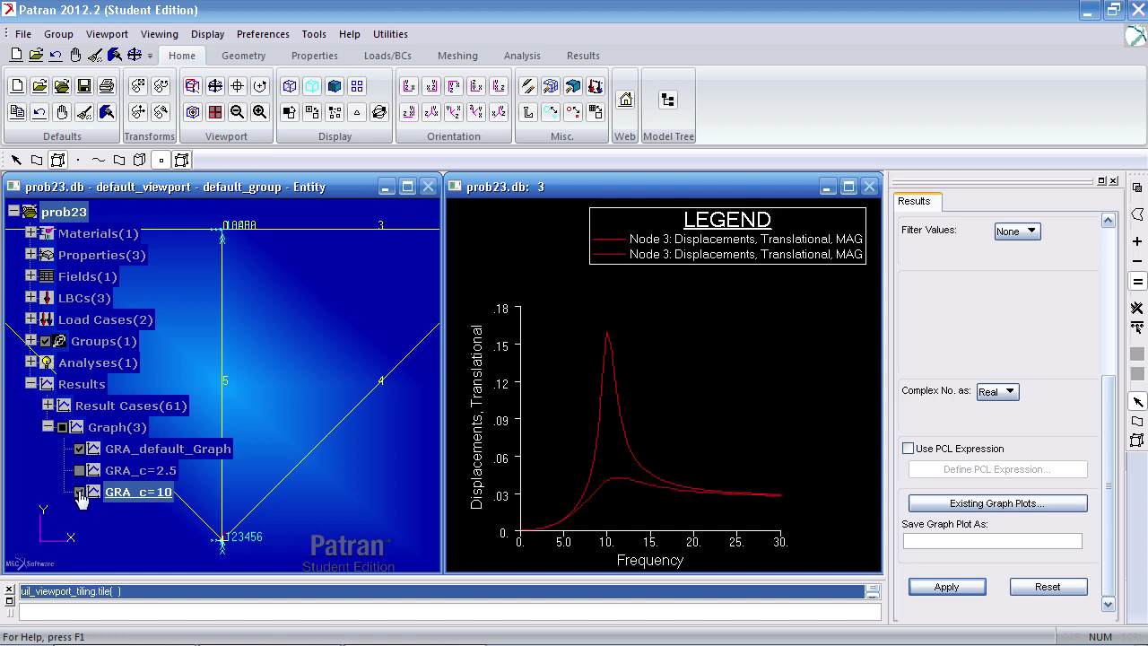
left_click(115, 471)
left_click(1015, 541)
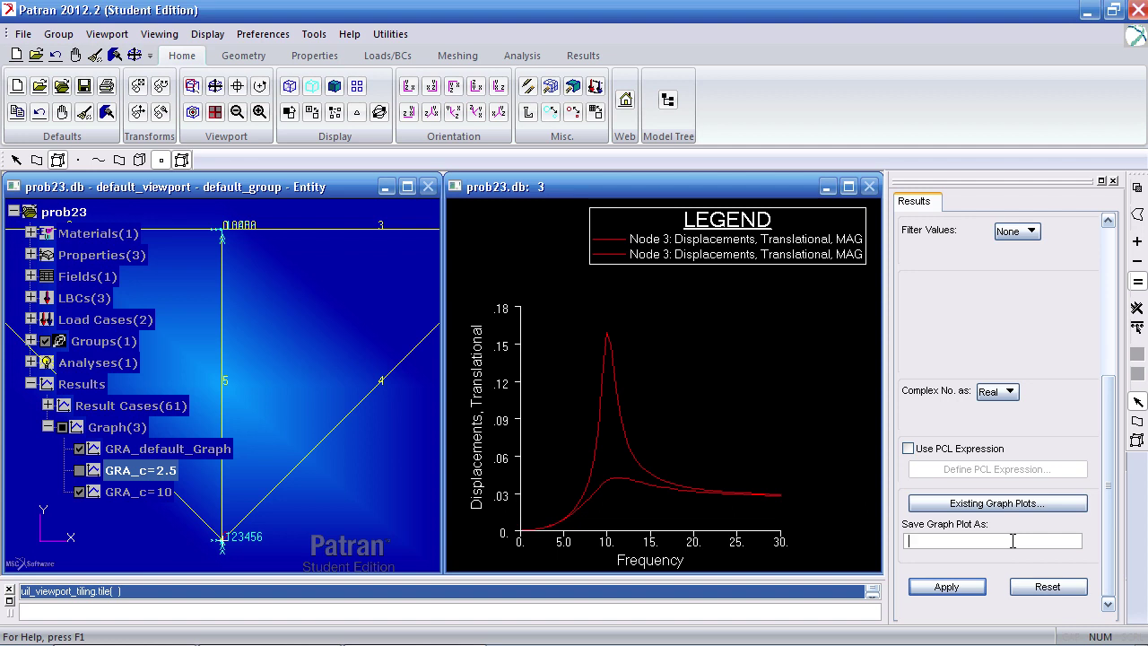
left_click(78, 493)
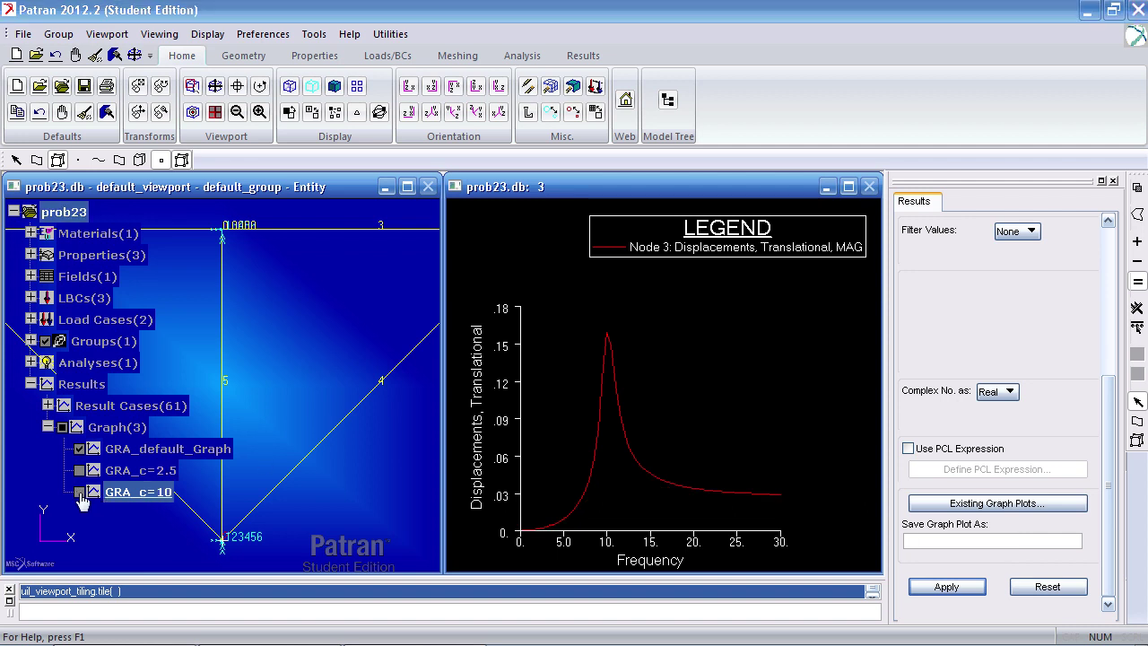
left_click(79, 494)
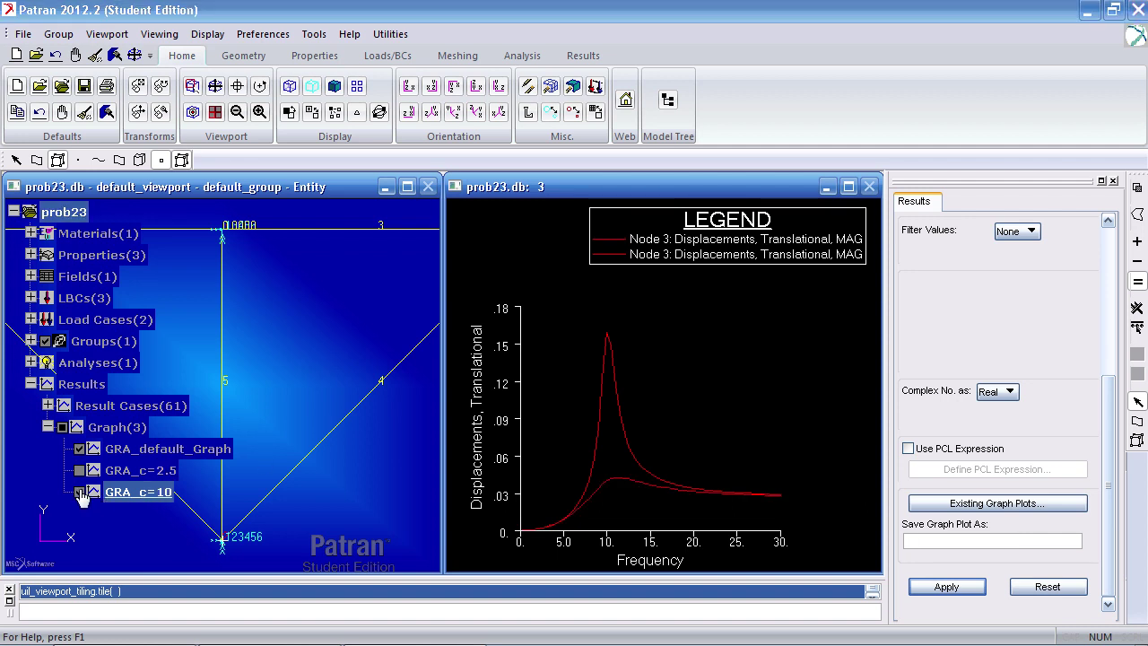
left_click(93, 449)
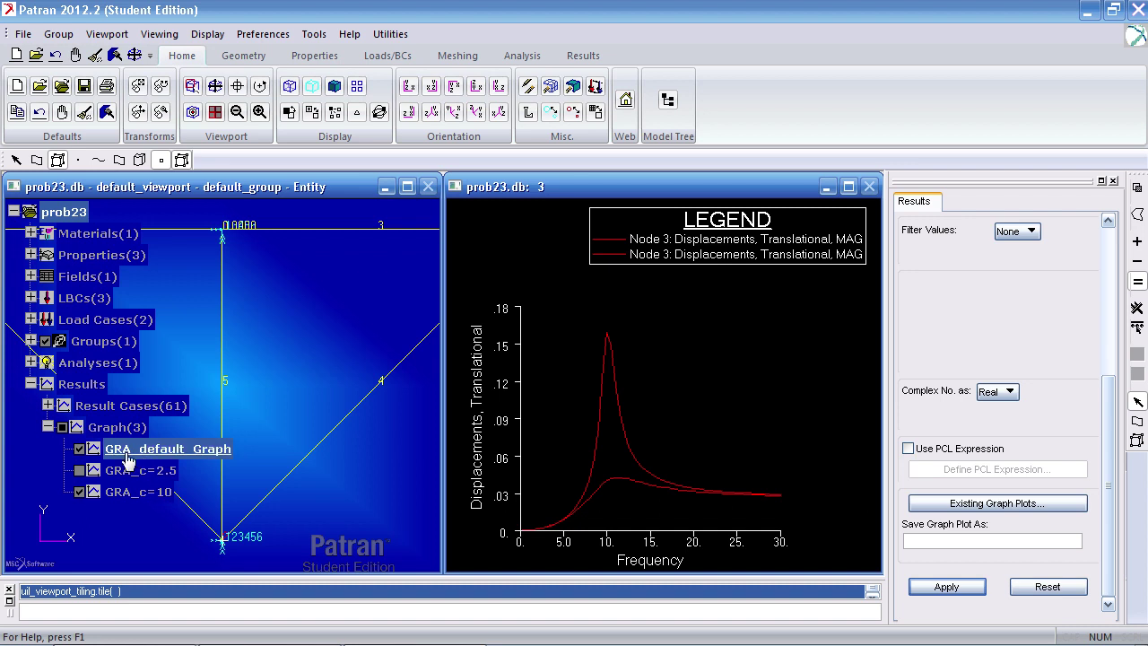
left_click(92, 473)
left_click(80, 450)
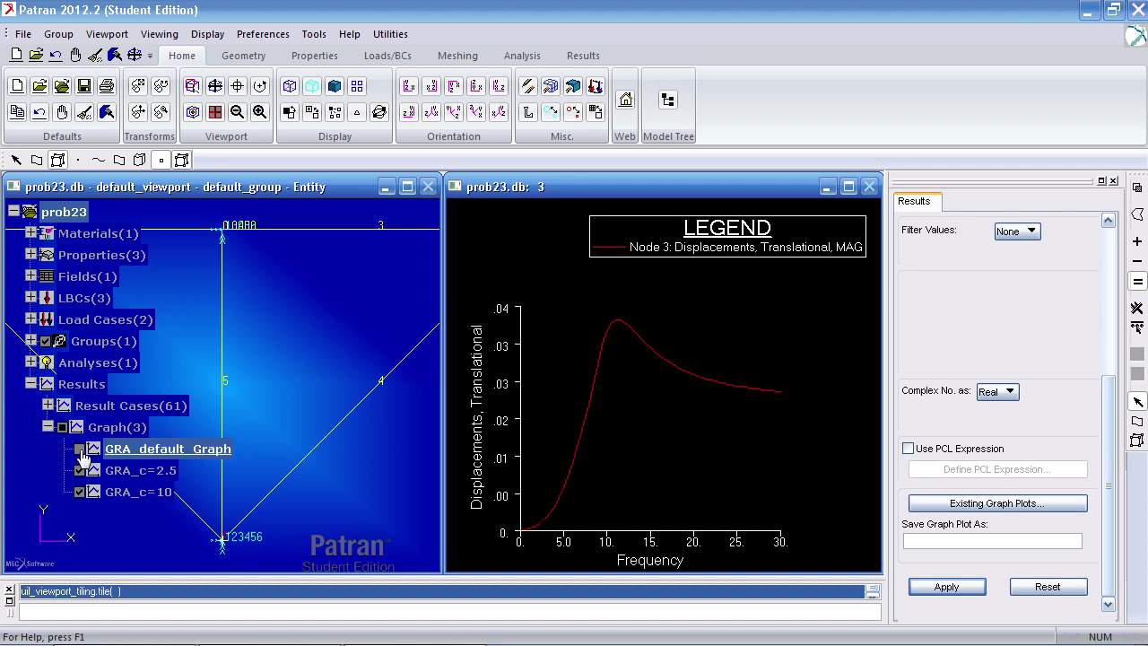
left_click(81, 452)
left_click(85, 472)
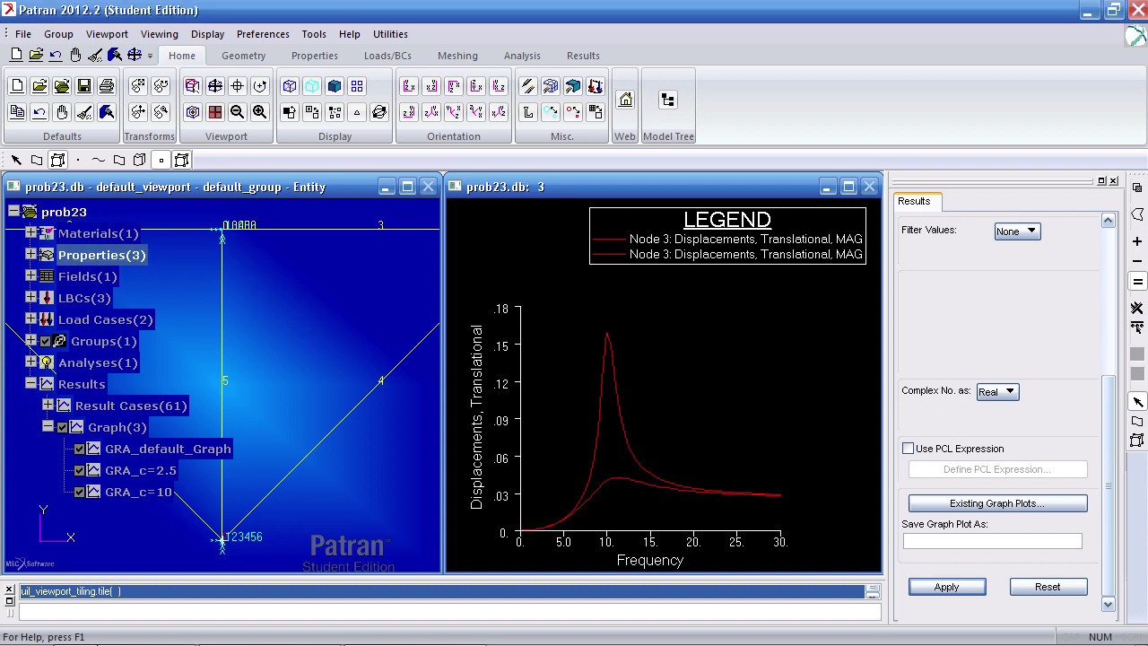
left_click(113, 635)
Zoom the manual, highlight reference amplitude 0.0132626, and return to Patran.
left_click(452, 55)
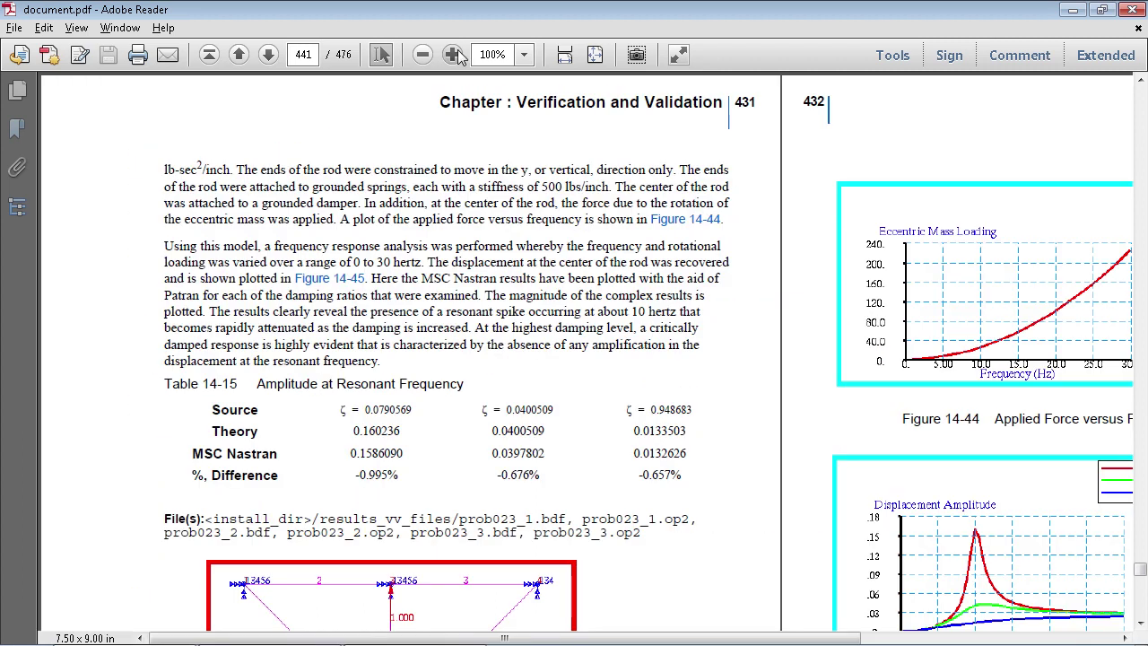
left_click(452, 54)
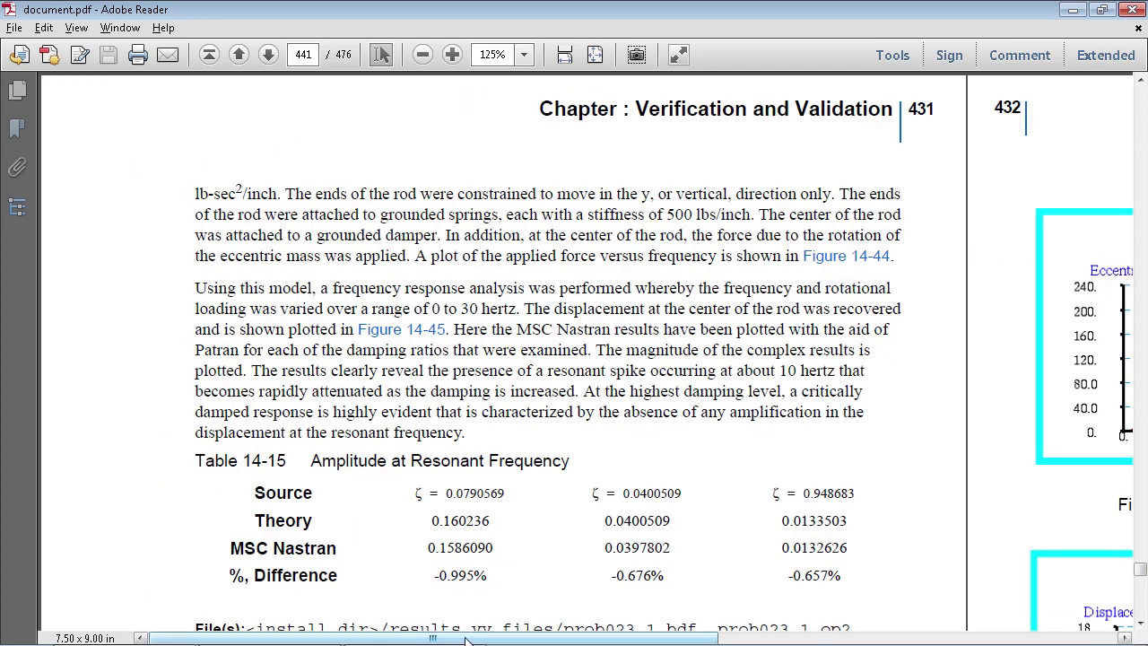
left_click_drag(465, 638, 638, 589)
scroll(638, 589, "down", 5)
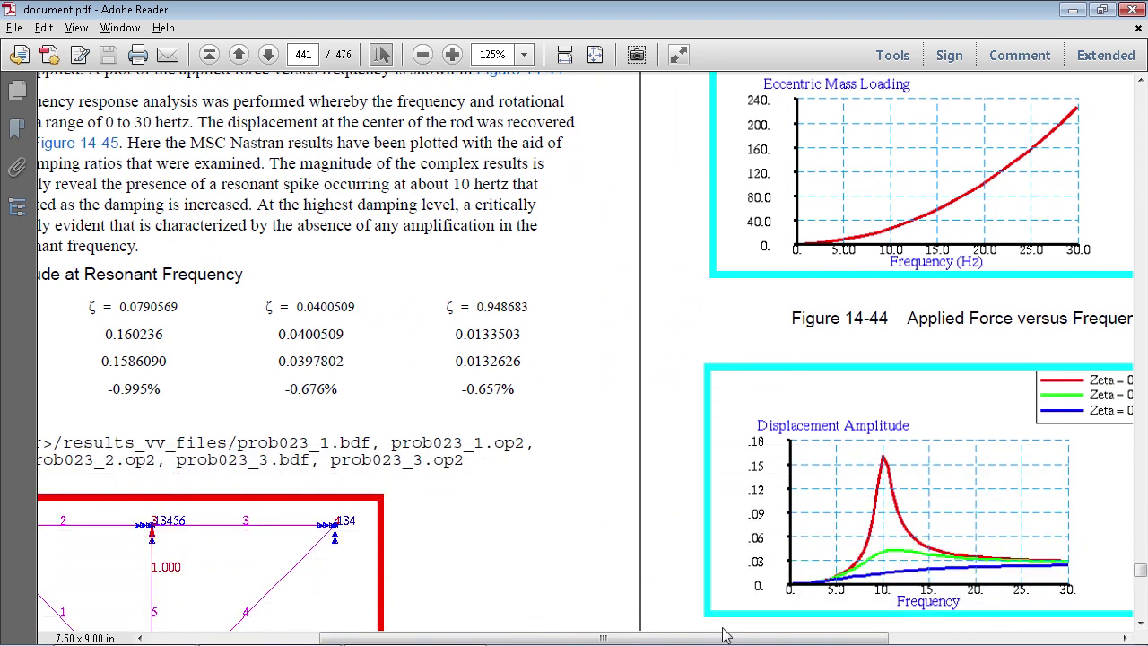
left_click_drag(727, 636, 748, 640)
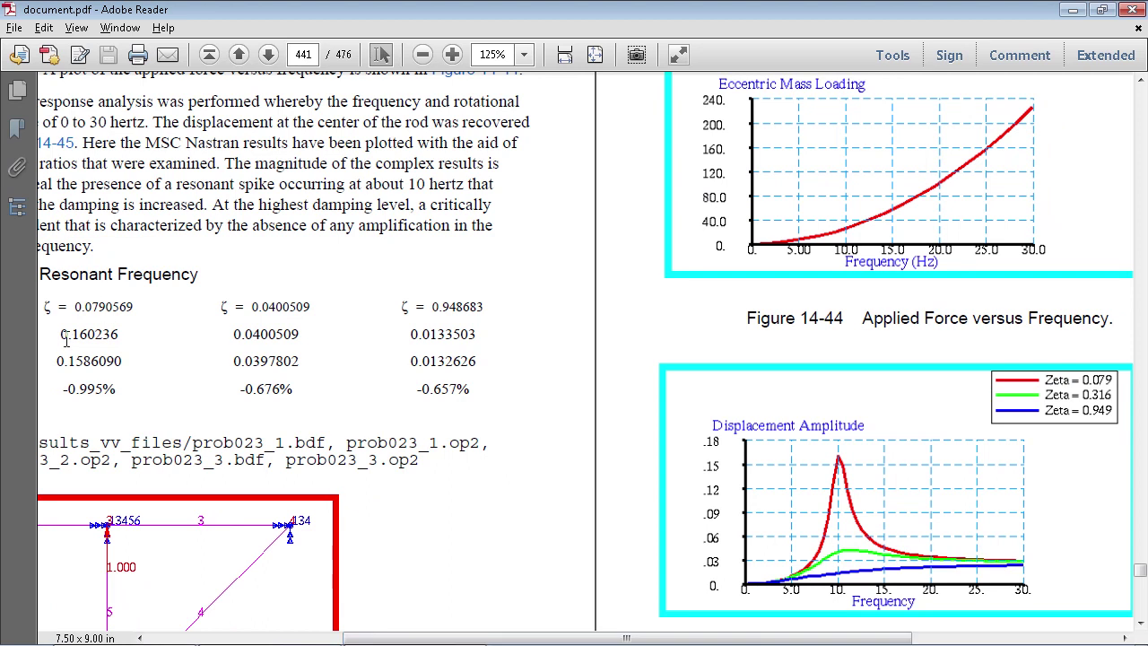
left_click_drag(65, 339, 122, 362)
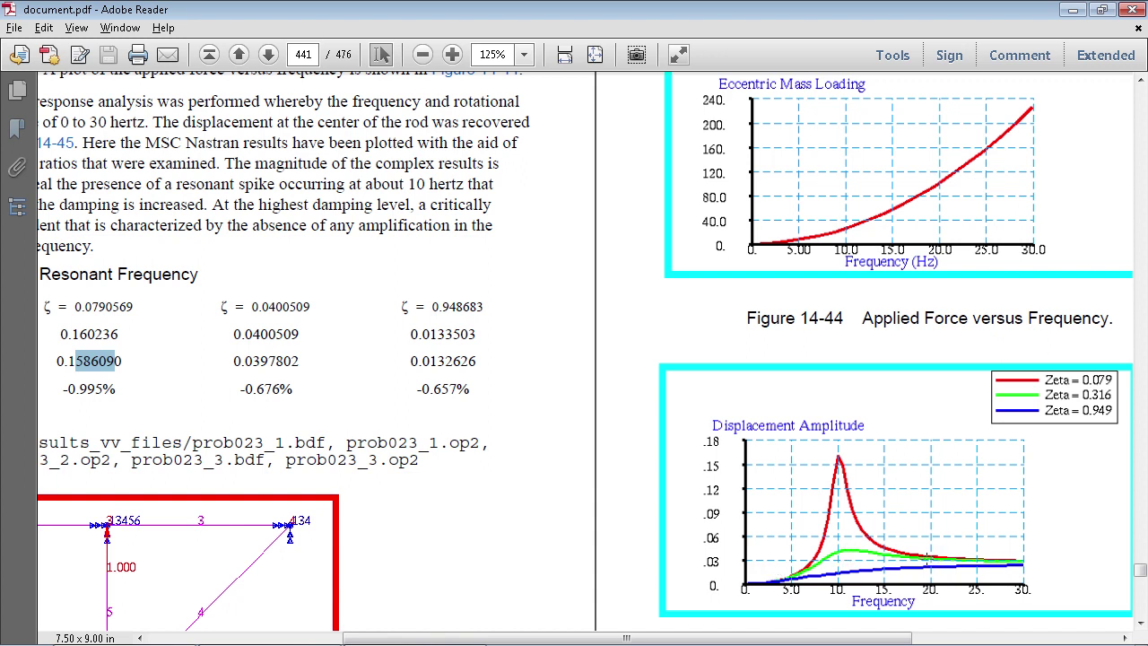
left_click_drag(403, 360, 485, 362)
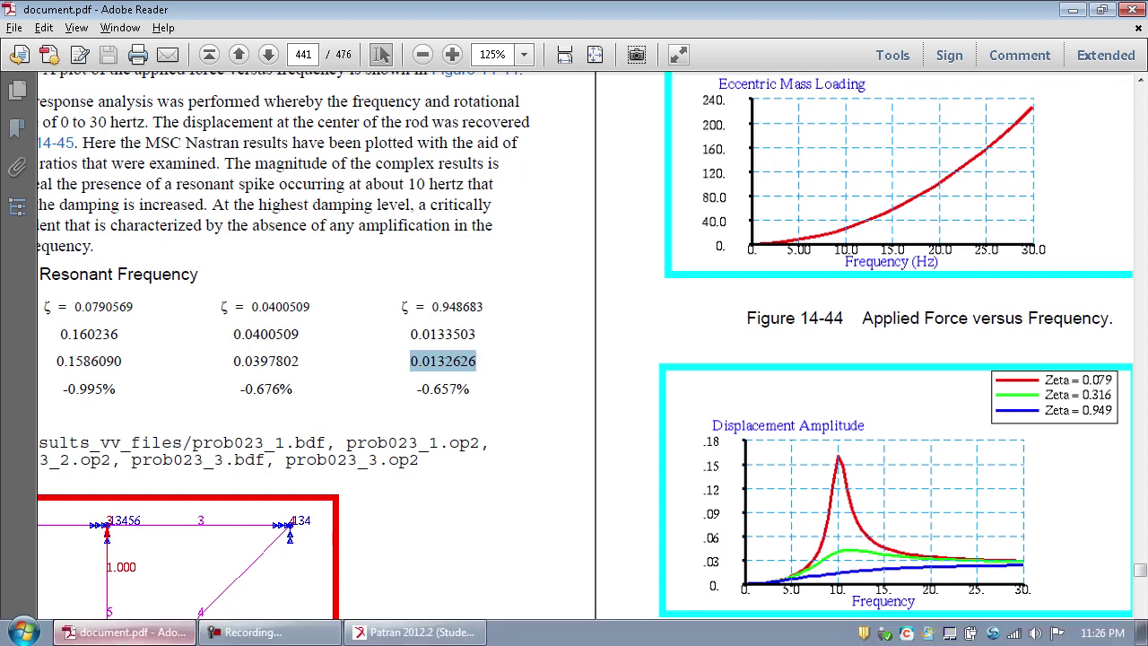
left_click(416, 633)
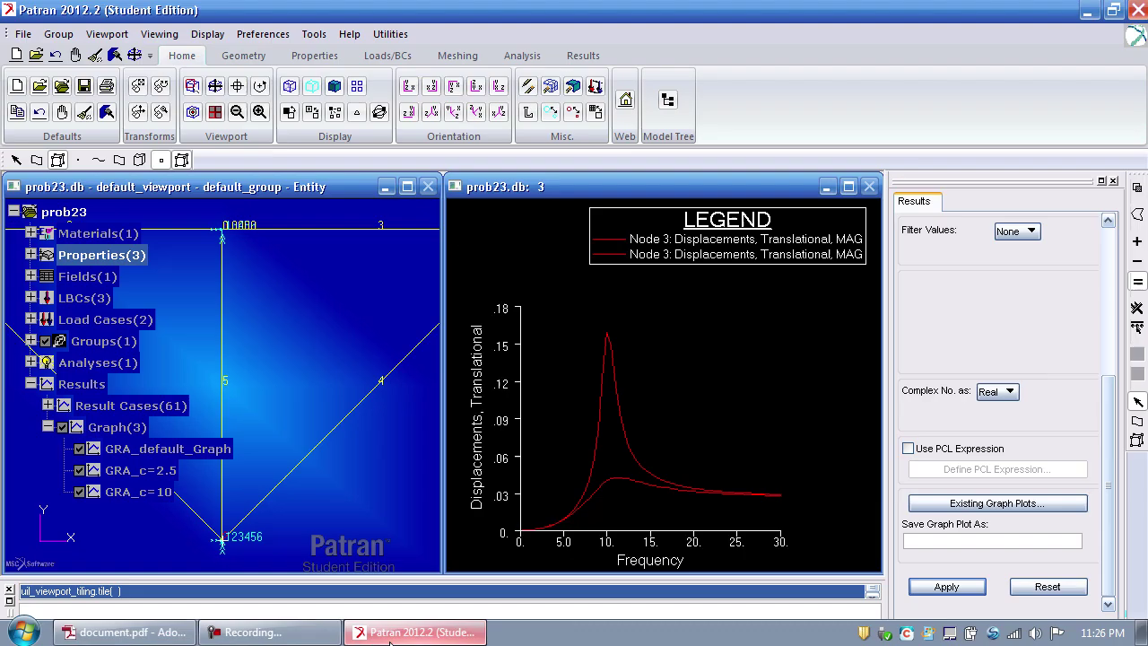
Modify the damper property's damping coefficient from the model tree and apply it.
left_click(30, 255)
left_click(47, 277)
right_click(128, 344)
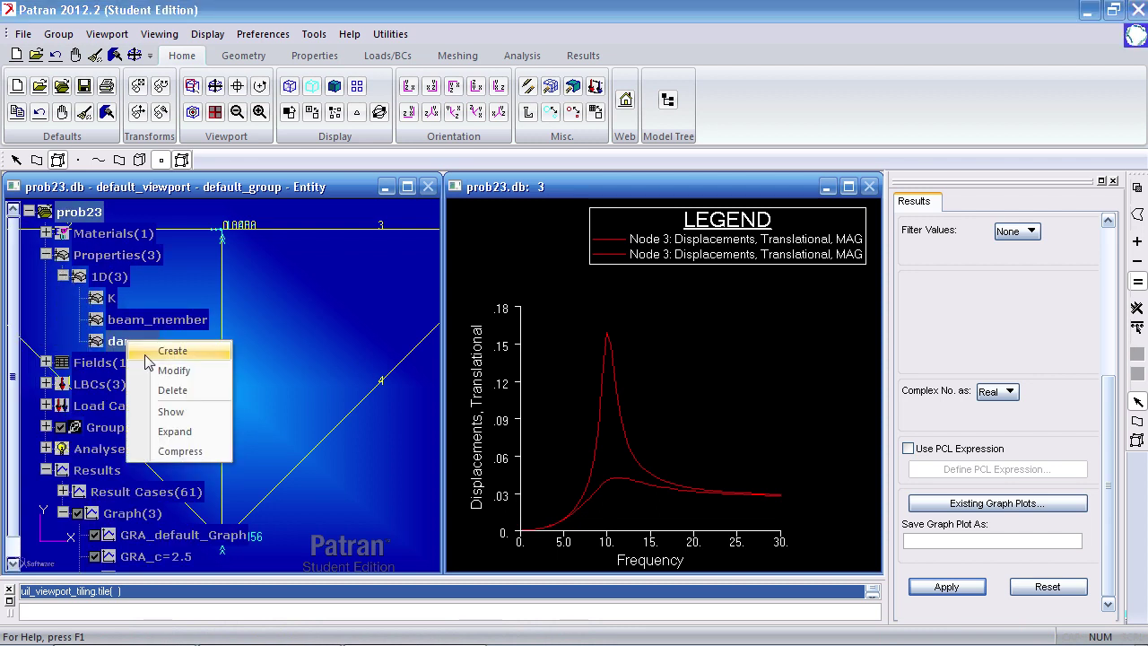
left_click(174, 368)
key("Return")
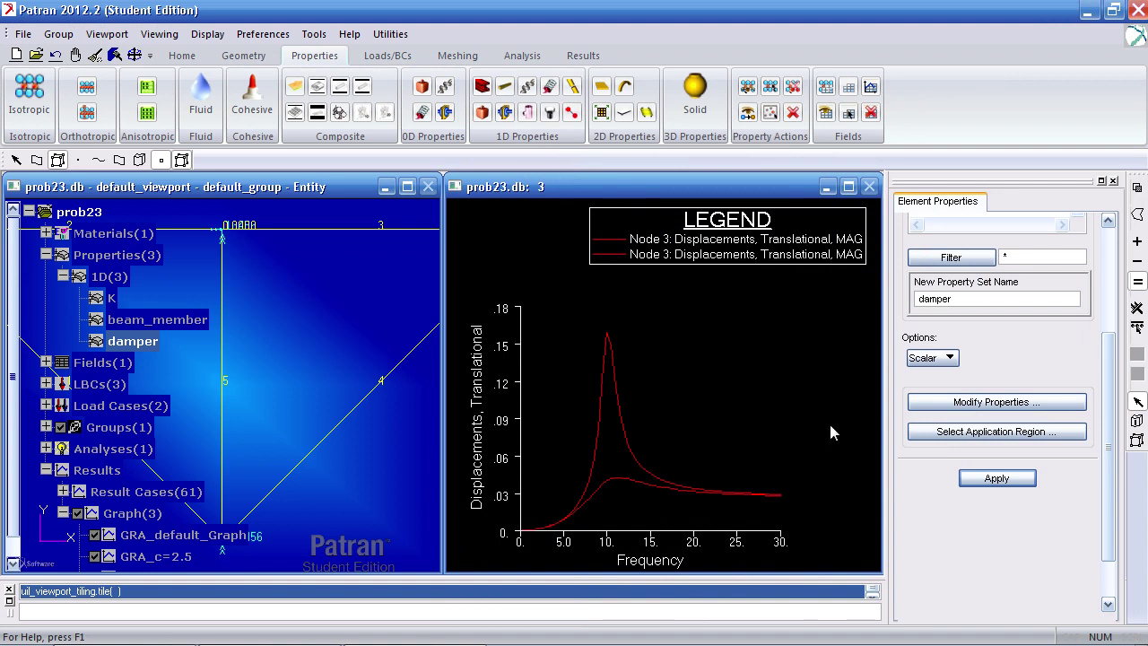
left_click(970, 478)
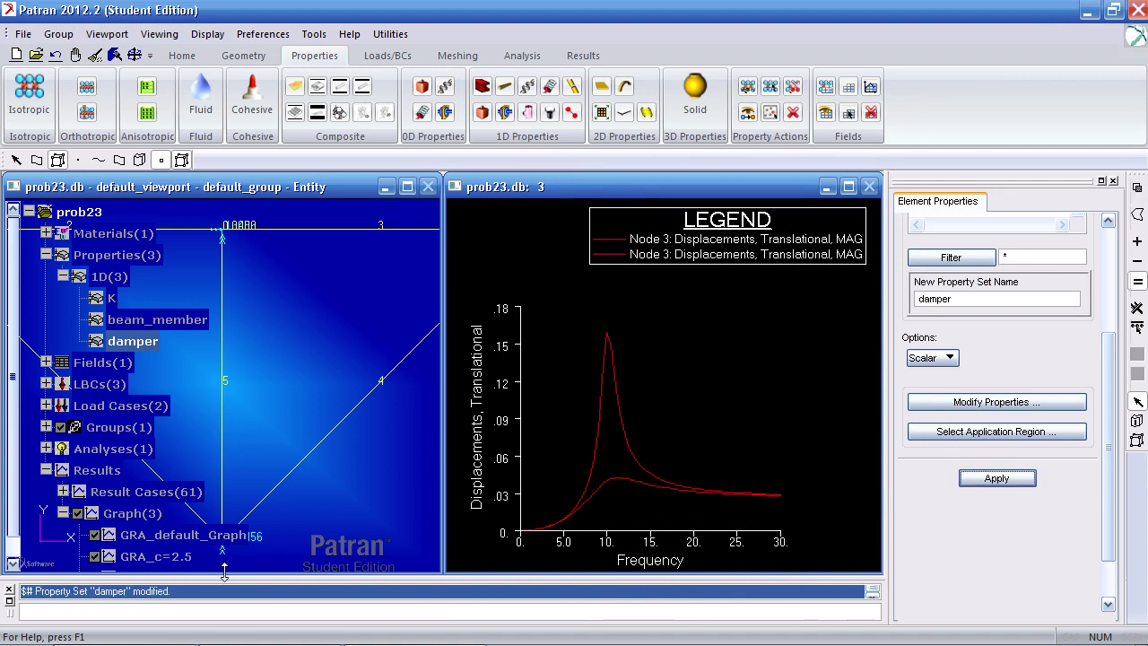
Resubmit prob23 as a full run, allowing the old job and result files to be overwritten.
left_click(529, 59)
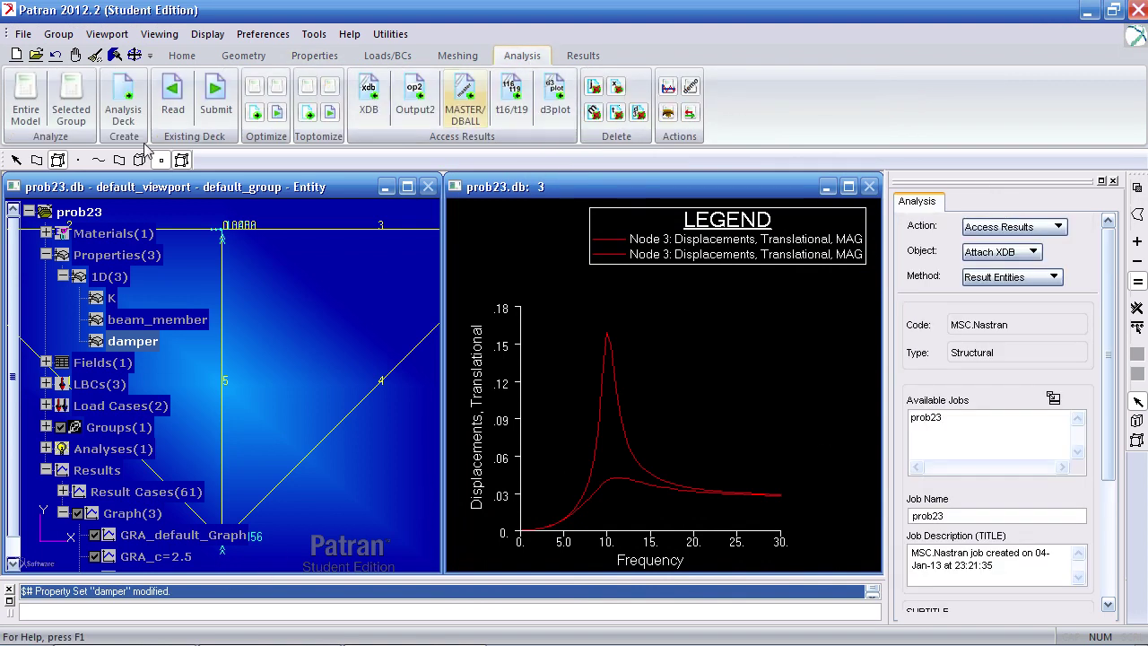
left_click(25, 97)
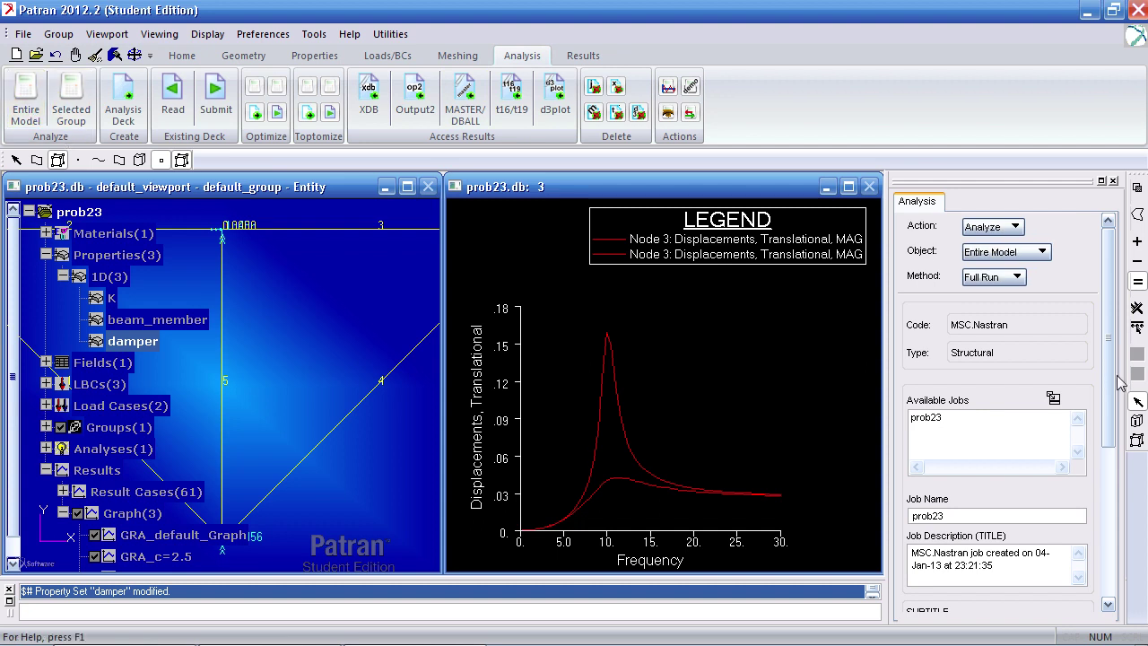
left_click_drag(1113, 384, 1079, 544)
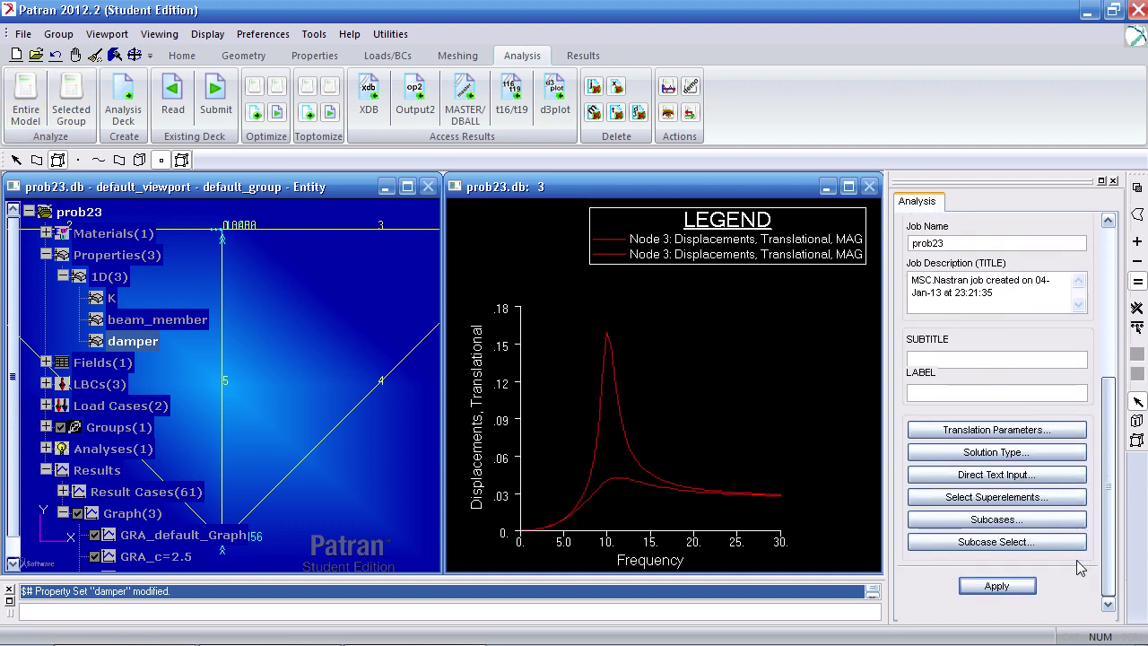
left_click(997, 586)
left_click(512, 384)
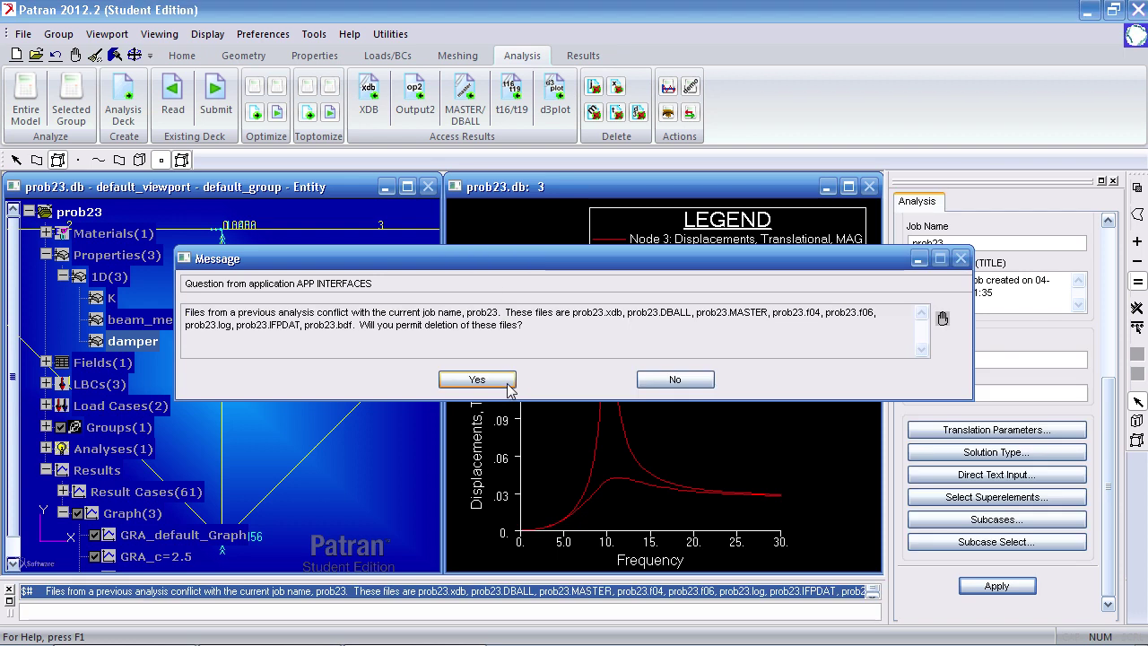
left_click(507, 384)
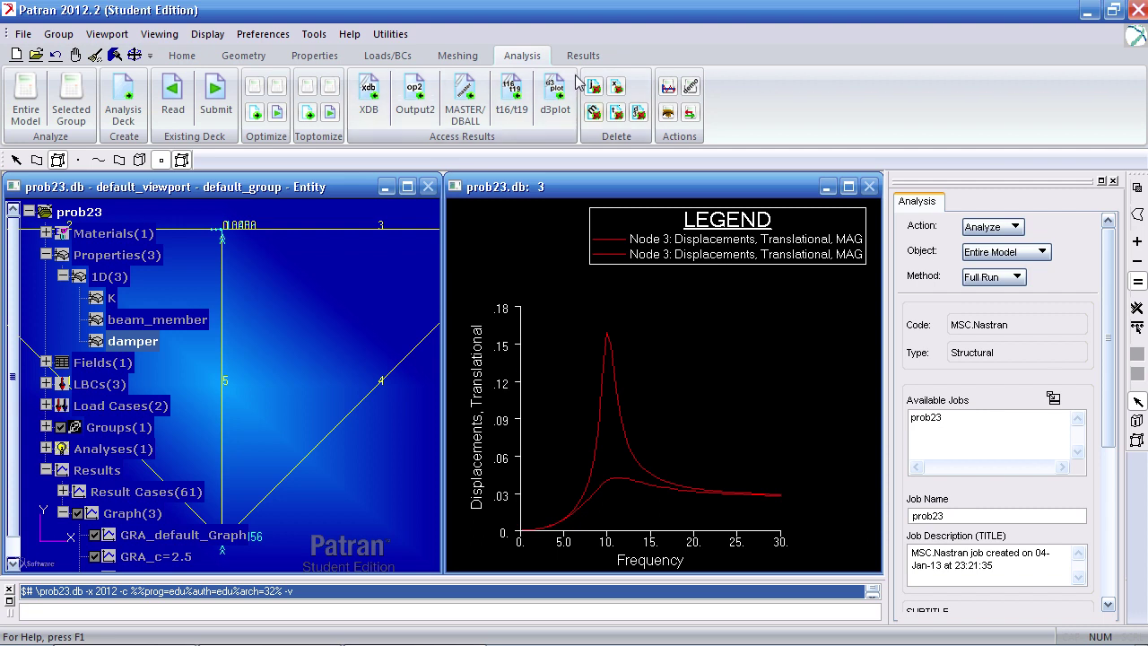
Attach the new XDB analysis results to the Patran database.
left_click(371, 95)
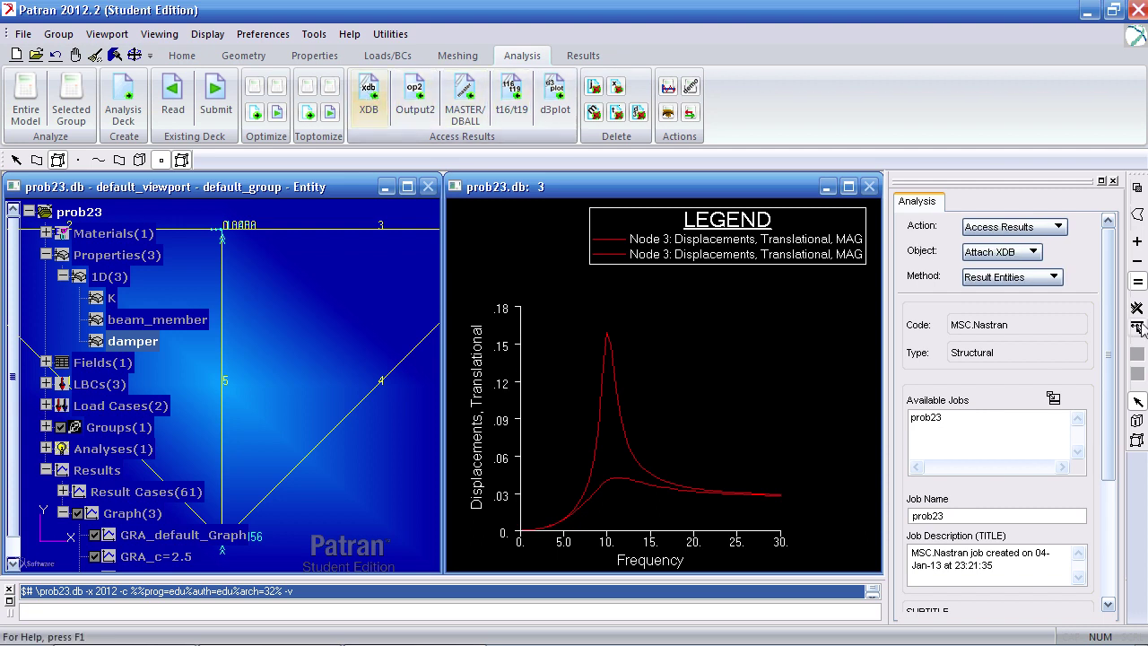
scroll(996, 413, "down", 5)
left_click(997, 587)
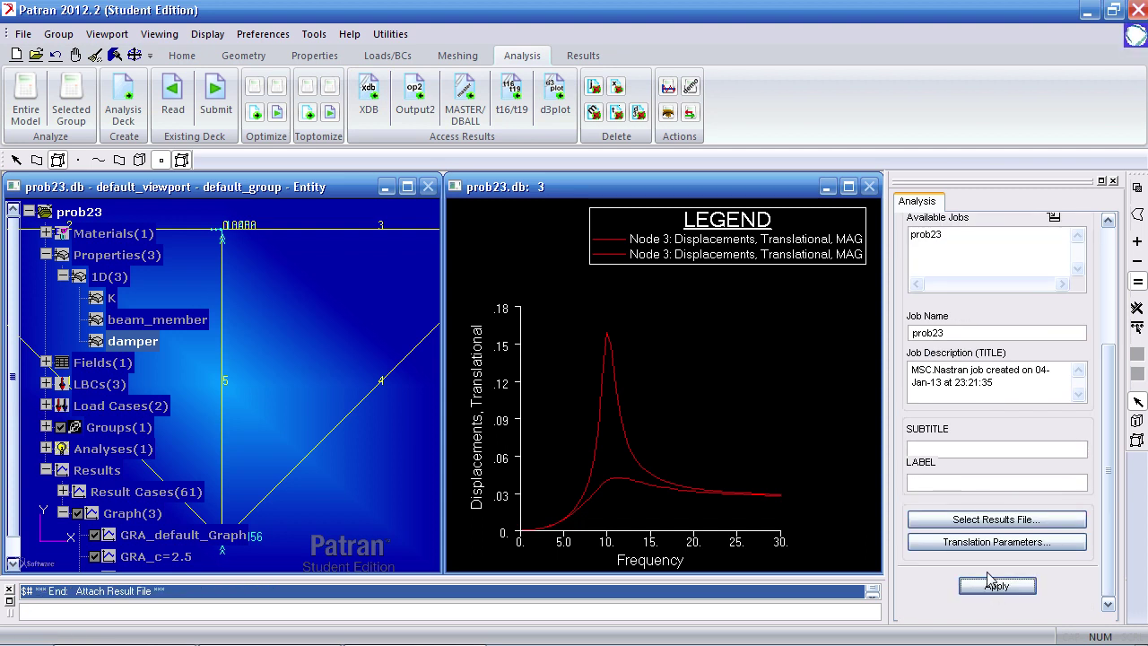
Set up a Y vs X graph of all frequency subcases with translational displacements on the y axis.
left_click(582, 57)
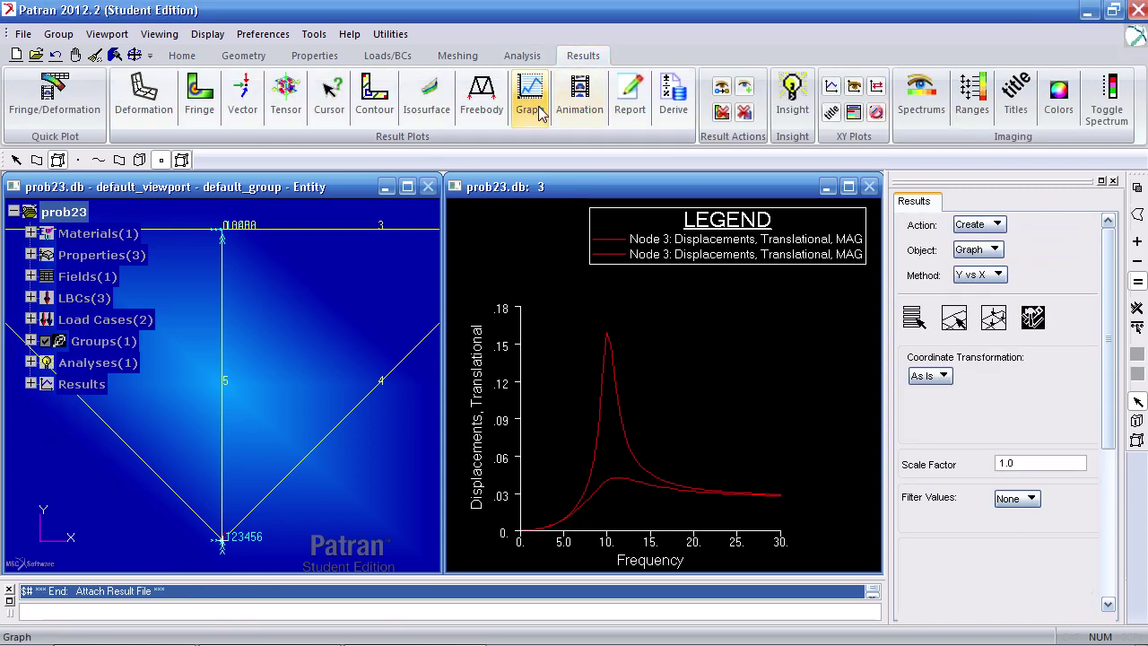
left_click(914, 317)
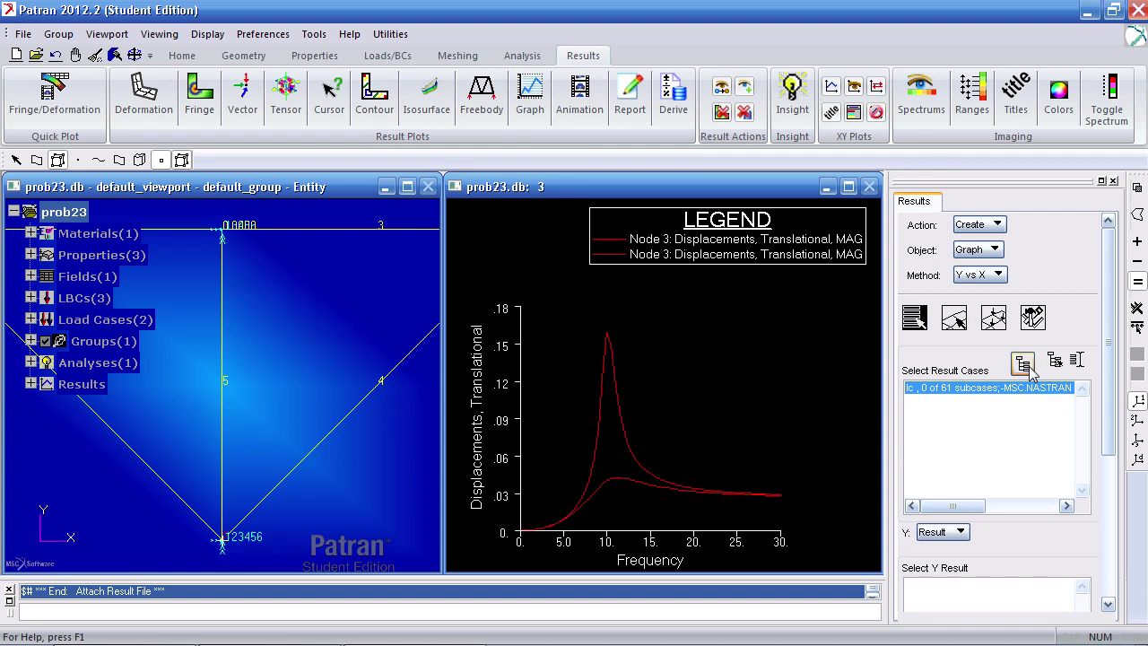
left_click(1024, 362)
left_click(987, 387)
left_click_drag(1083, 399, 1080, 476)
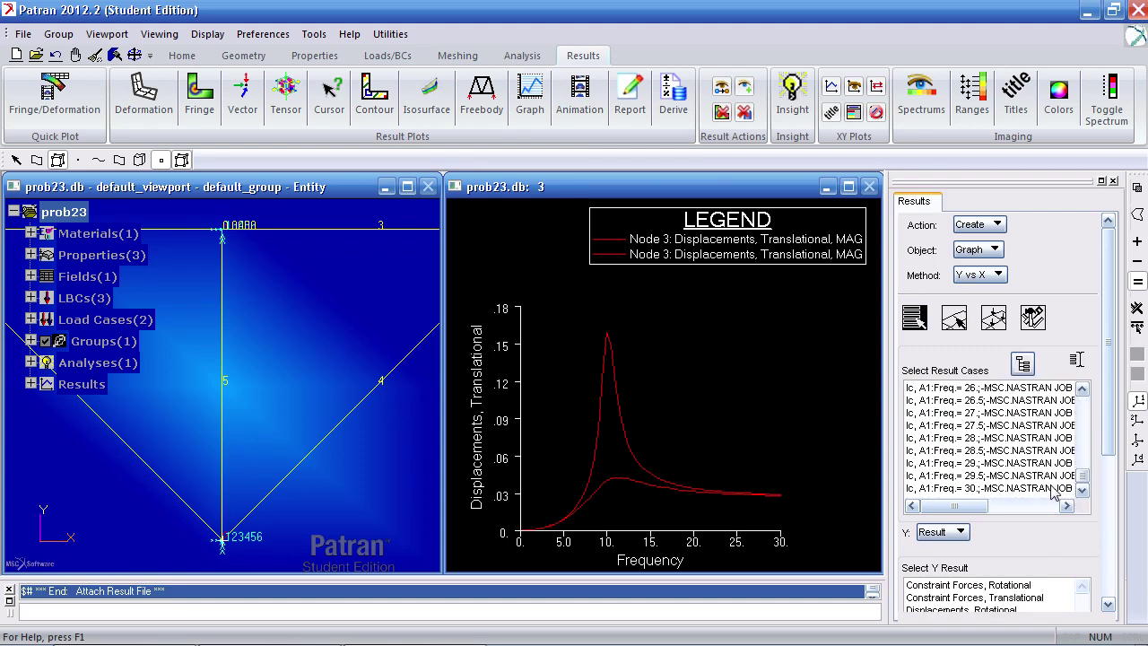
left_click(1051, 493, "shift")
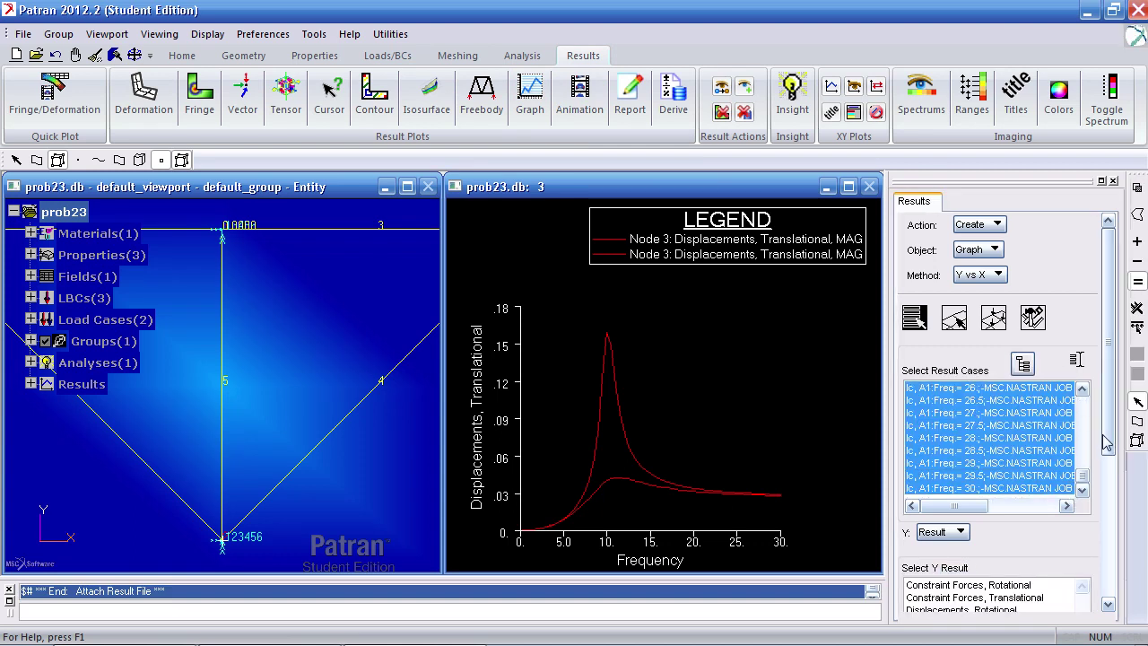
scroll(1032, 492, "down", 3)
left_click(1005, 500)
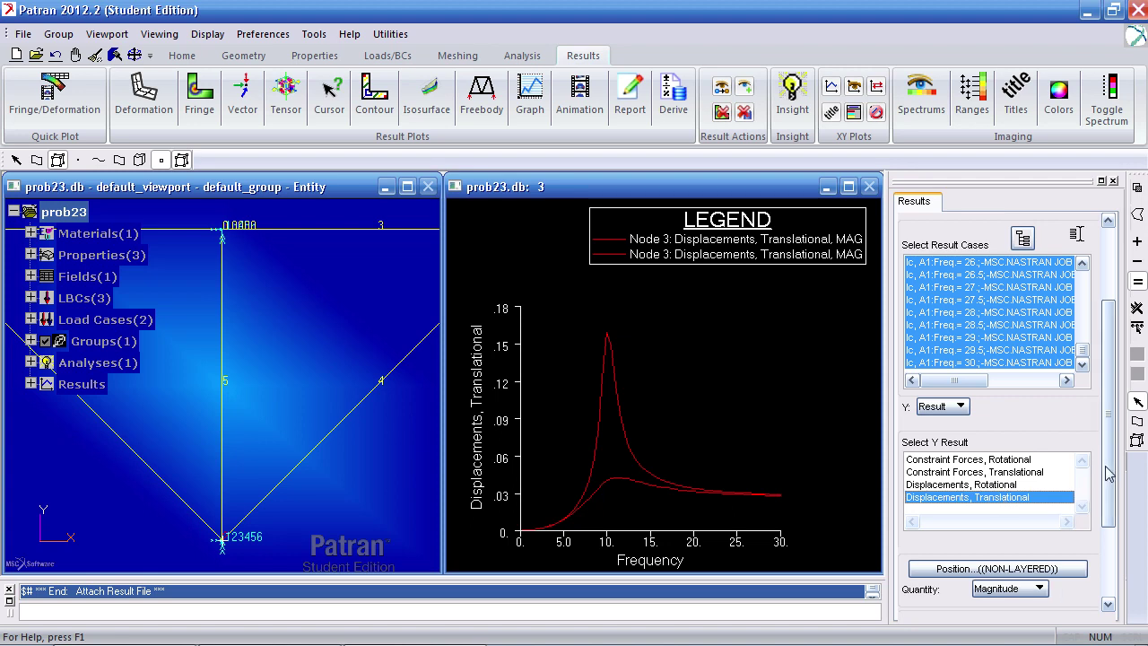
scroll(1032, 376, "up", 3)
Save the graph as 'c=30' and create the third damping curve.
left_click(1033, 319)
scroll(1032, 448, "down", 5)
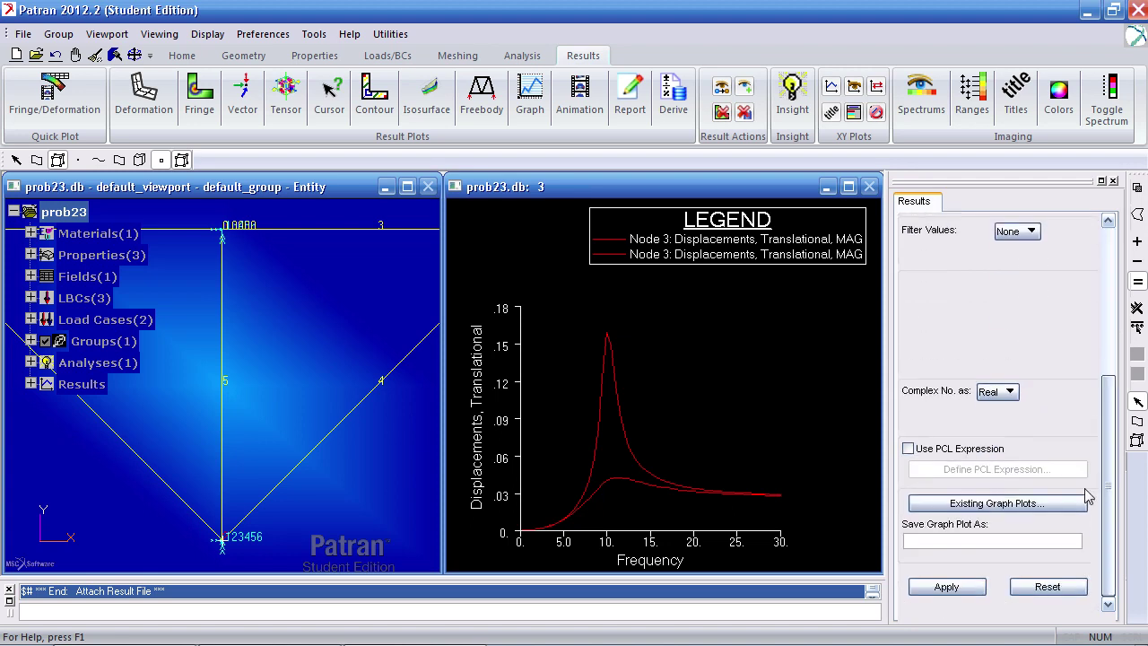
left_click(1031, 542)
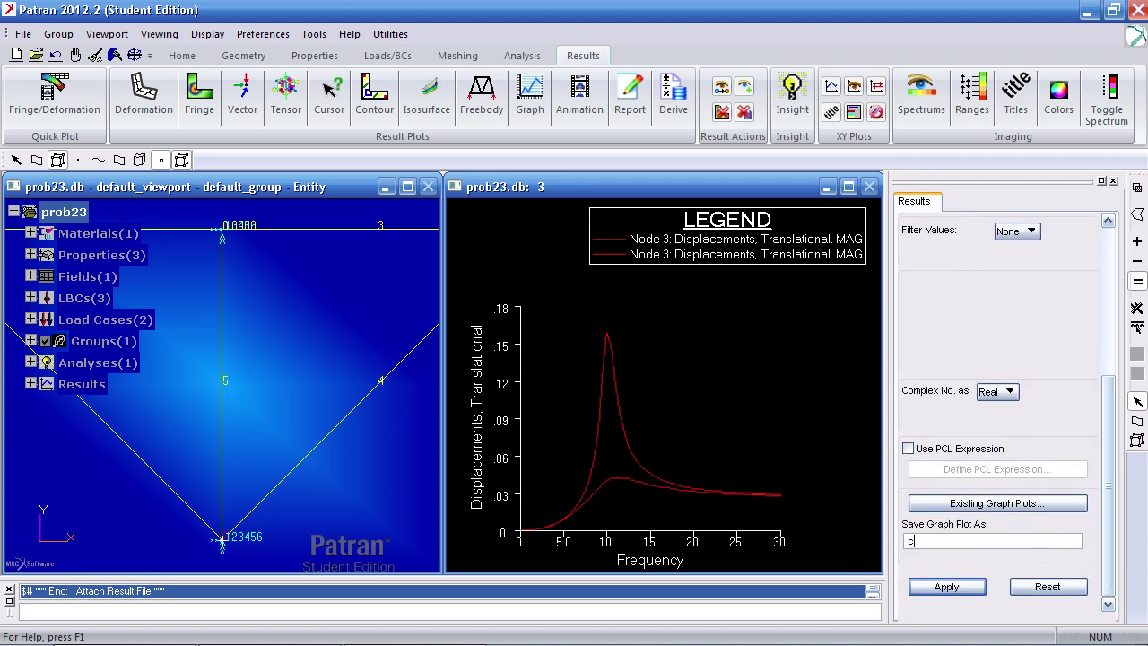
type("c=30")
left_click(960, 590)
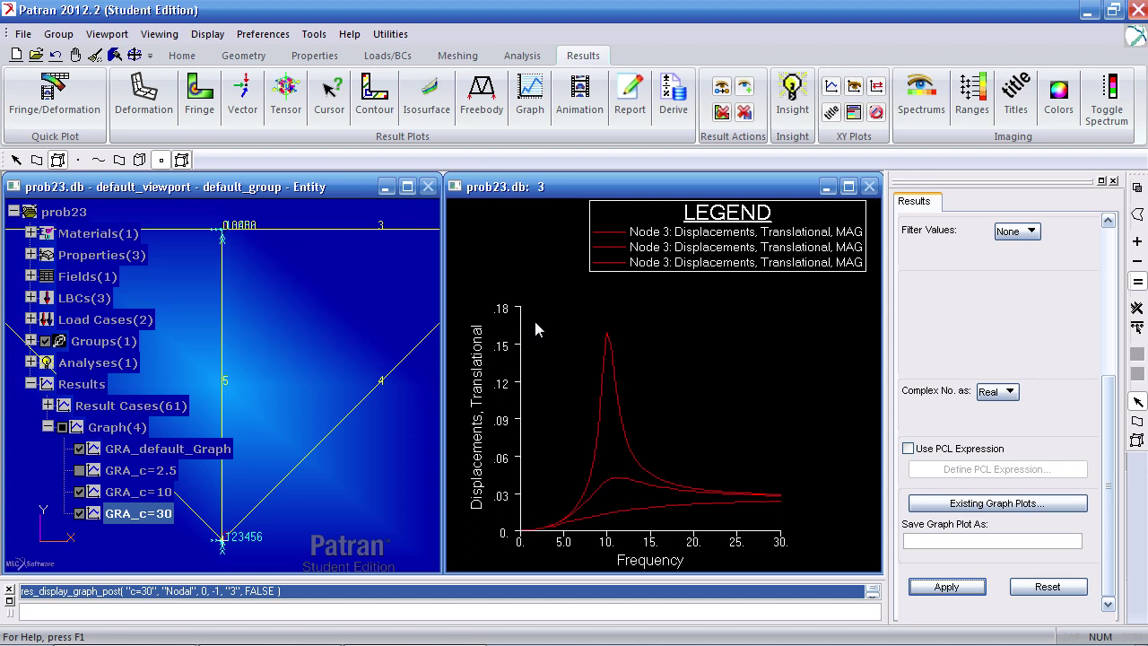
Compare the curves with the manual's displacement figure, then save the prob23 database.
left_click(125, 632)
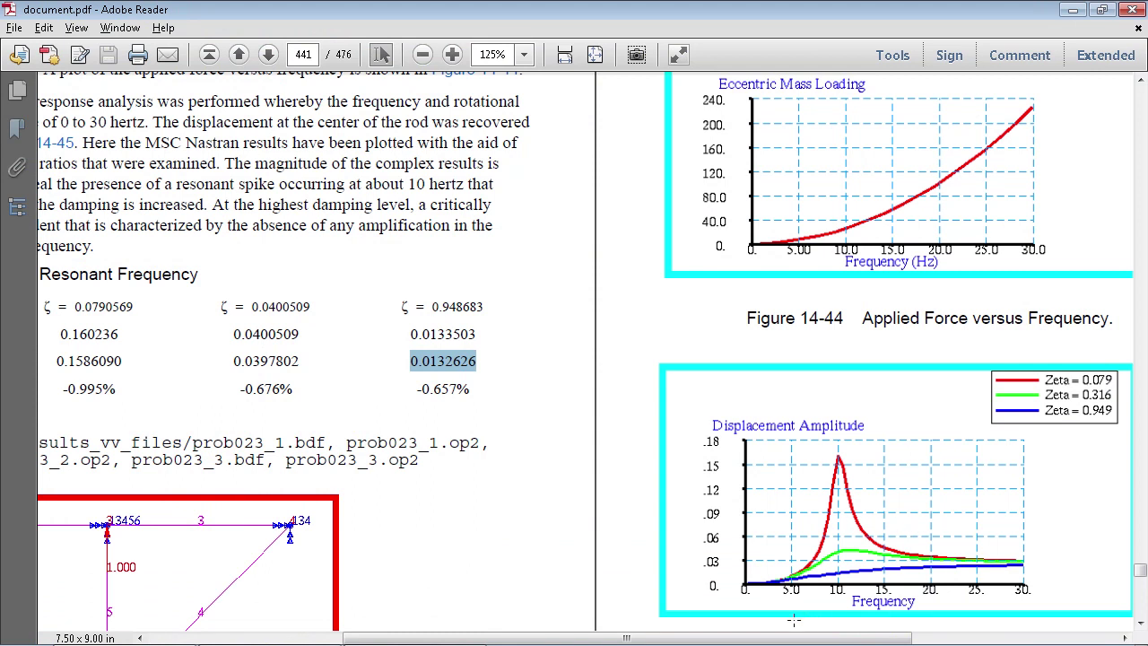
left_click(652, 470)
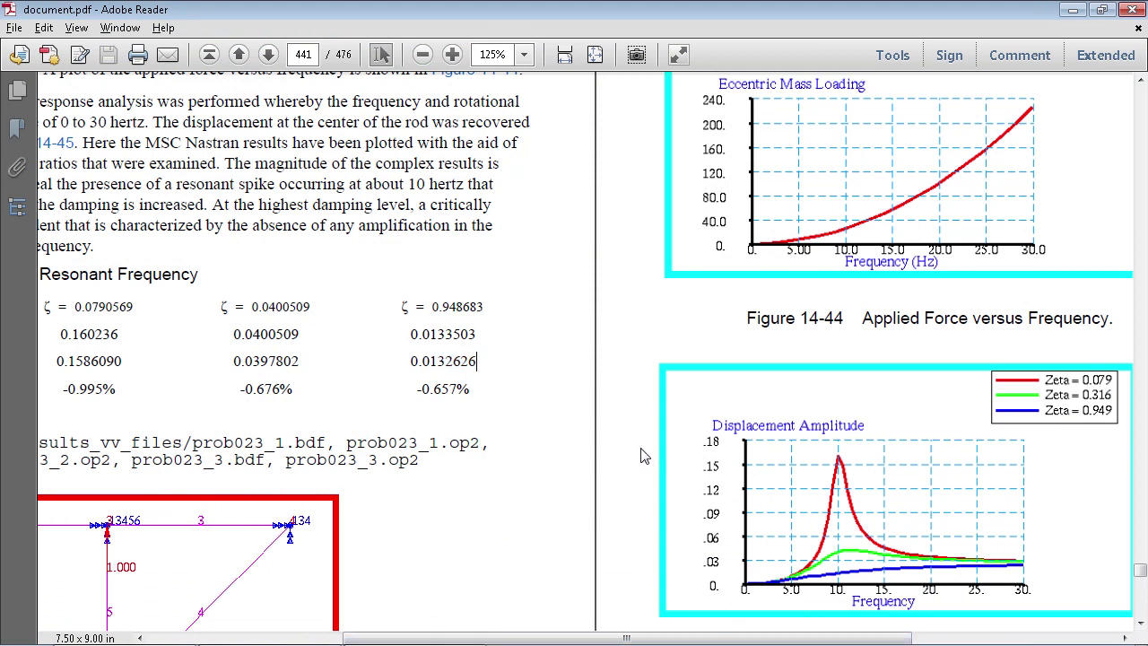
left_click(453, 633)
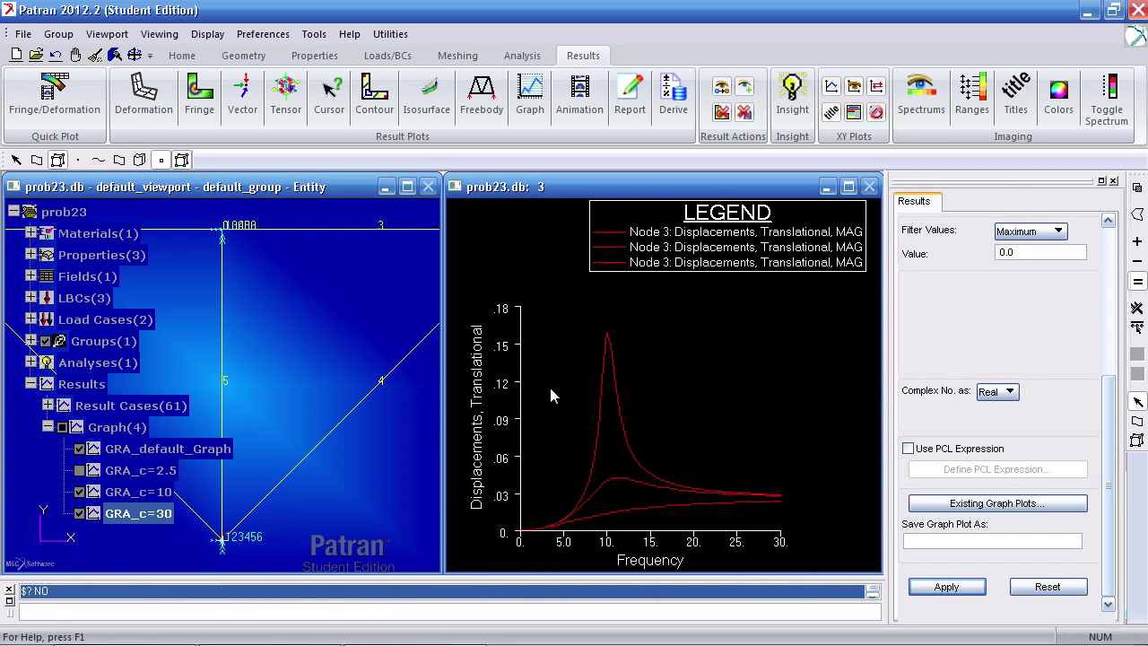
left_click(22, 33)
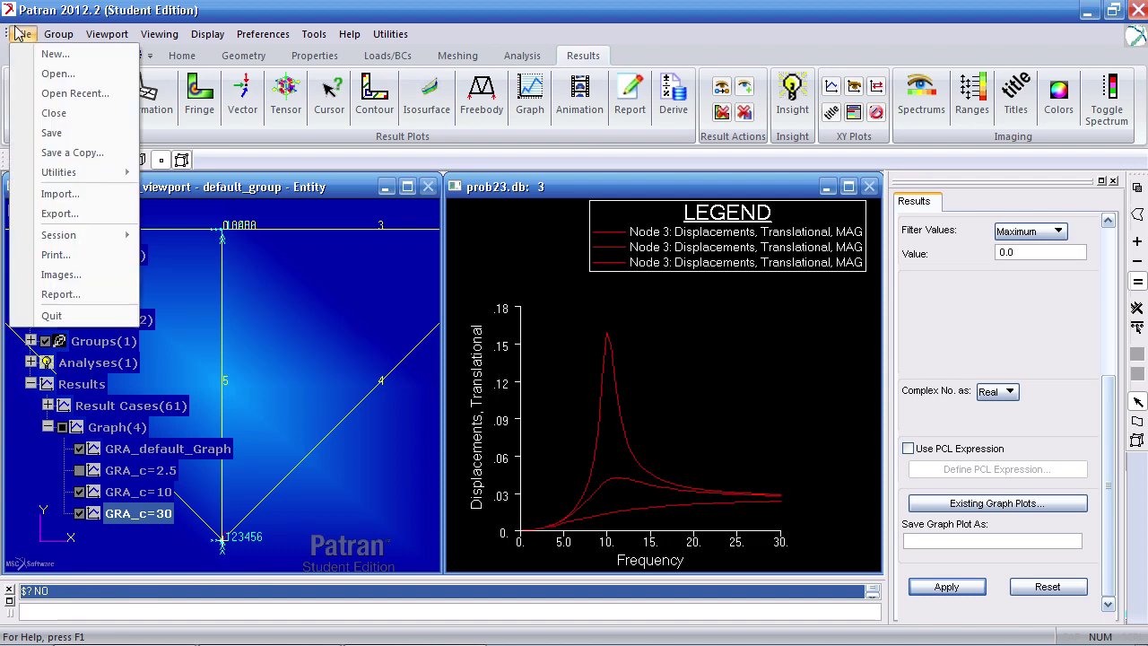
left_click(54, 135)
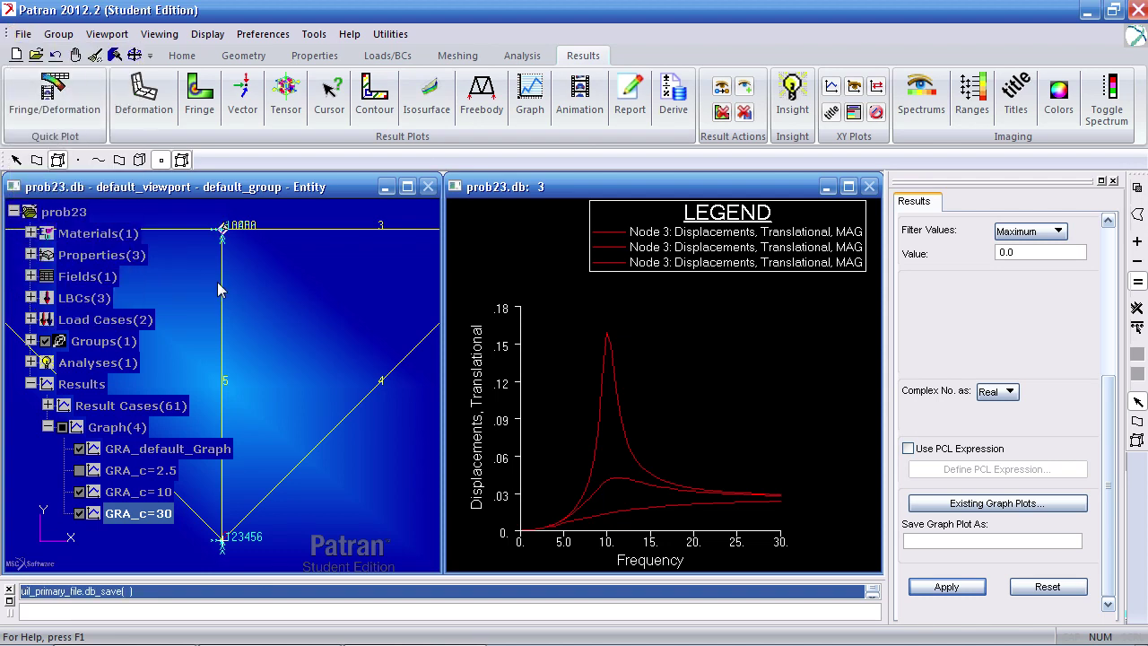